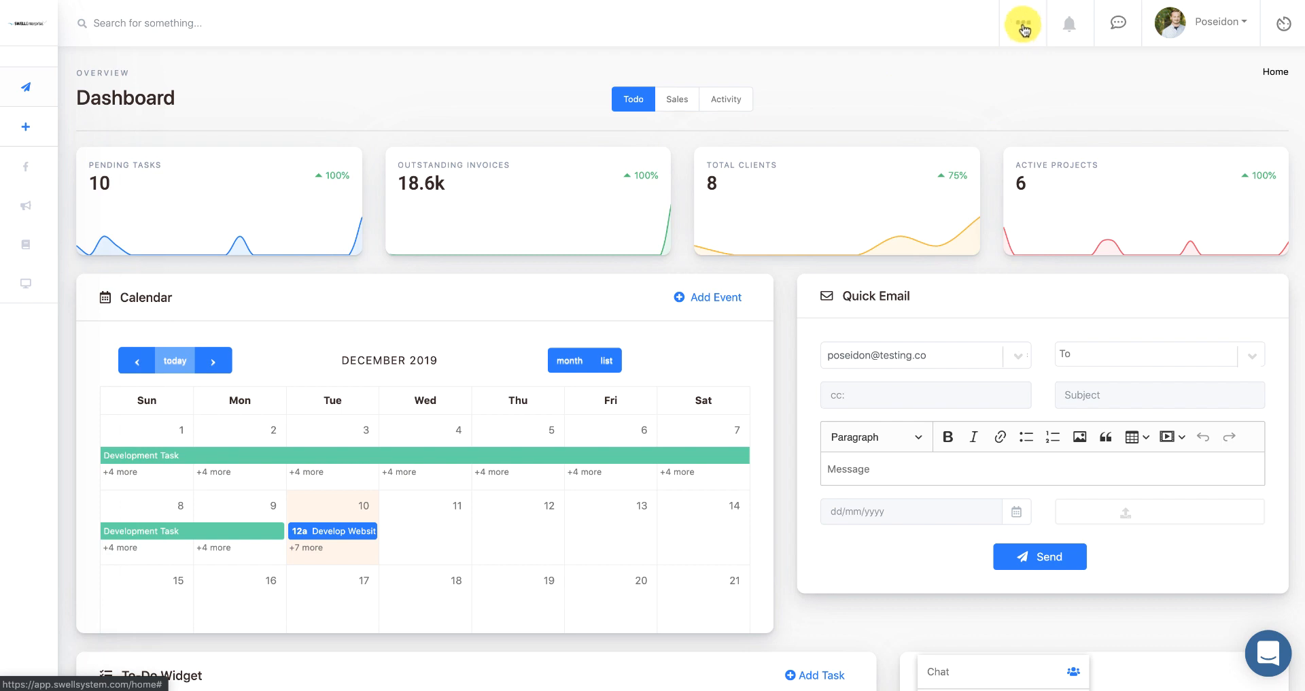
# Open the list of all proposals from the Sales area.
pyautogui.moveTo(23, 87)
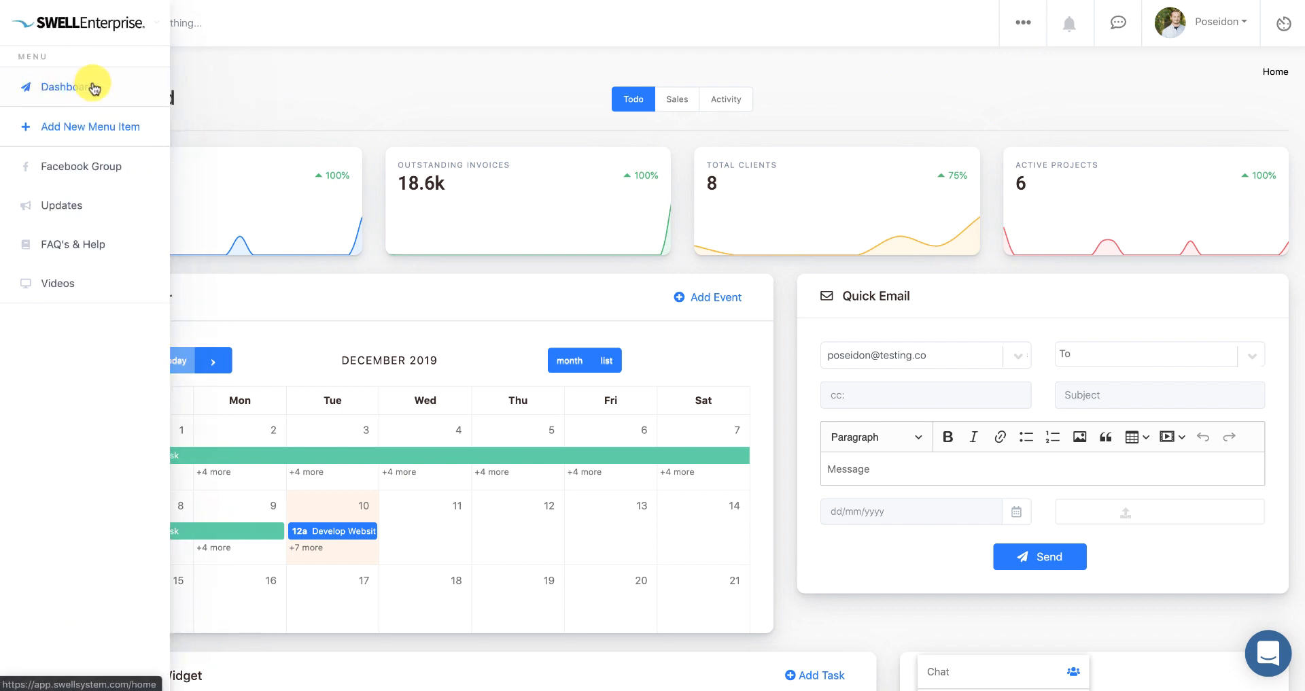
pyautogui.click(1021, 26)
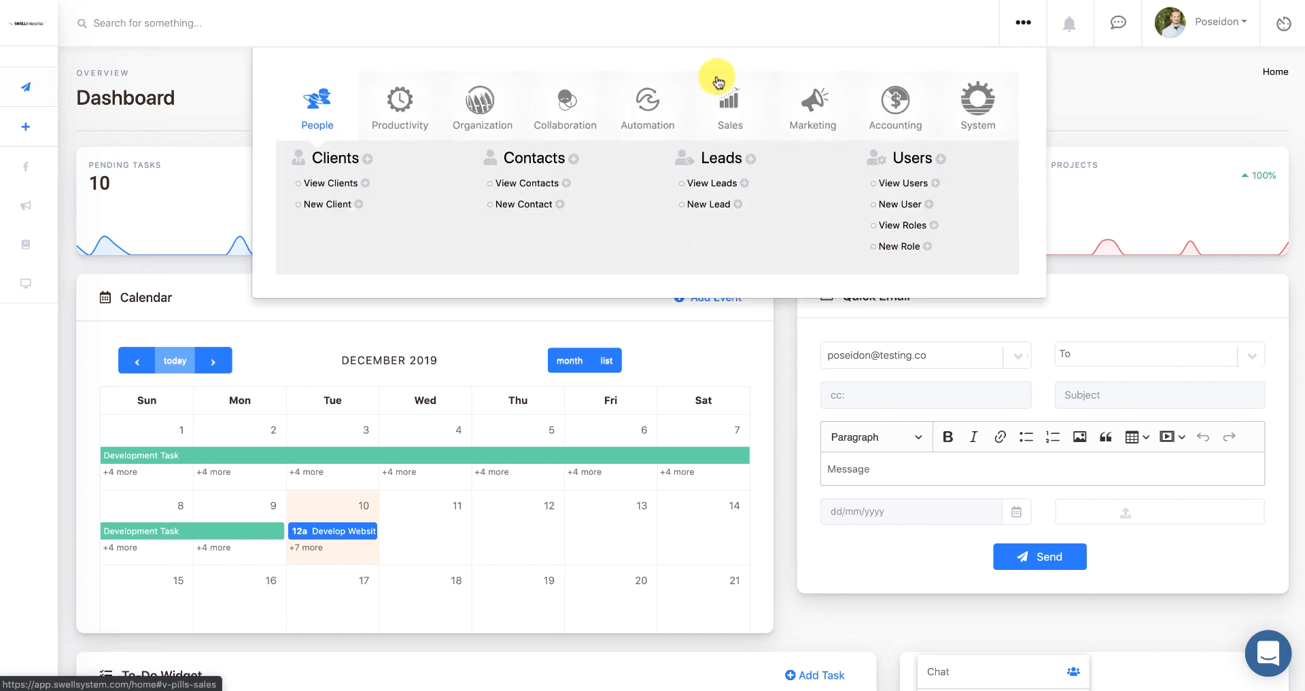
pyautogui.click(739, 117)
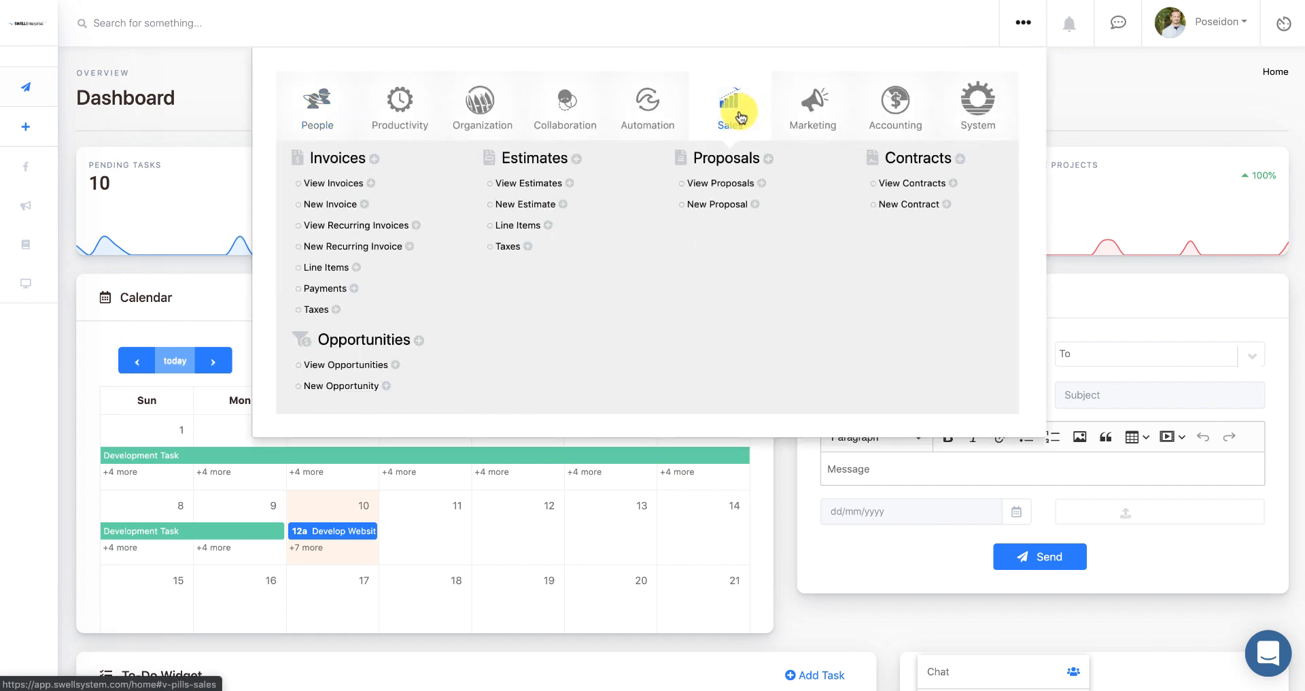
pyautogui.click(733, 183)
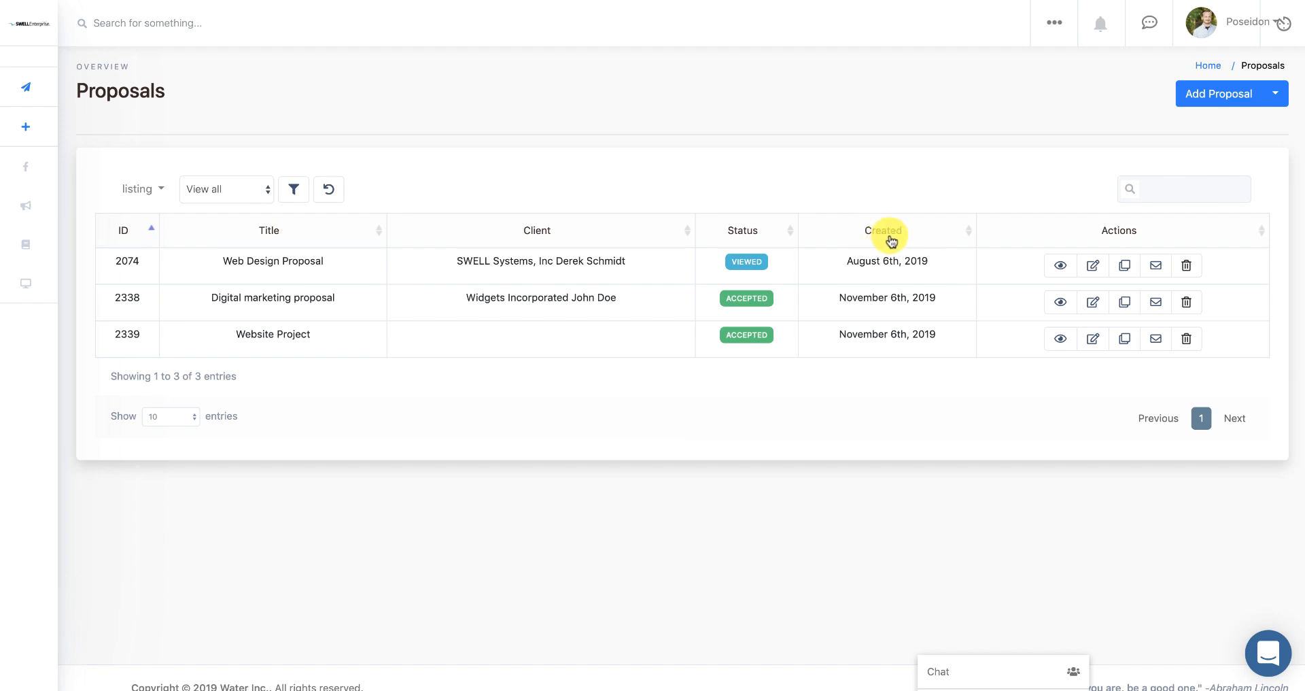
# Preview the Web Design Proposal and highlight the [lead.first] merge code on its title page.
pyautogui.click(1060, 267)
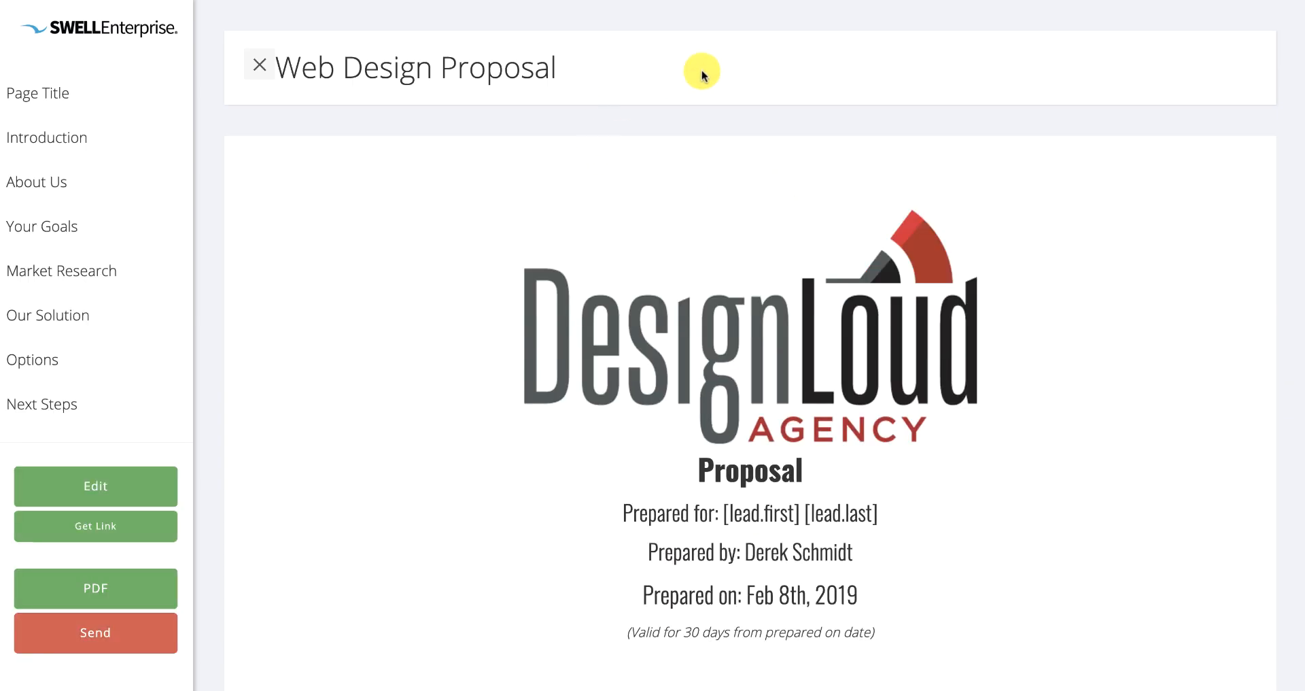
pyautogui.scroll(-1, 488, 293)
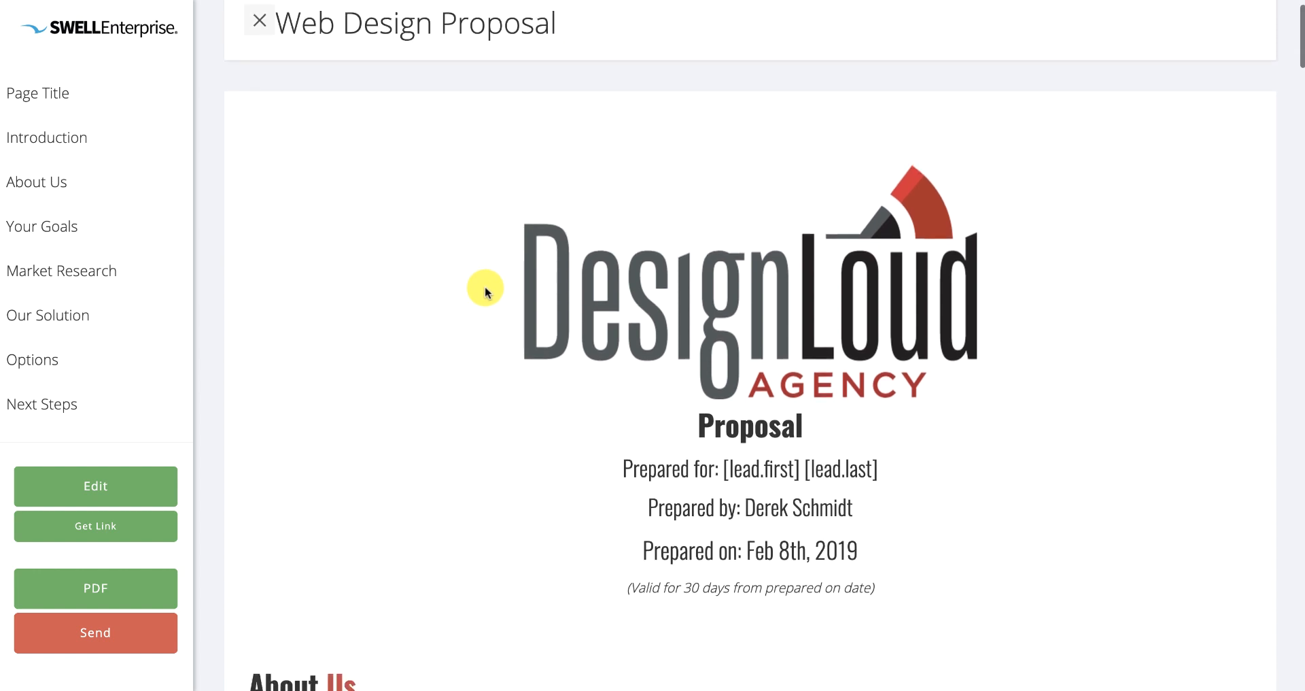
pyautogui.moveTo(800, 468); pyautogui.dragTo(722, 468)
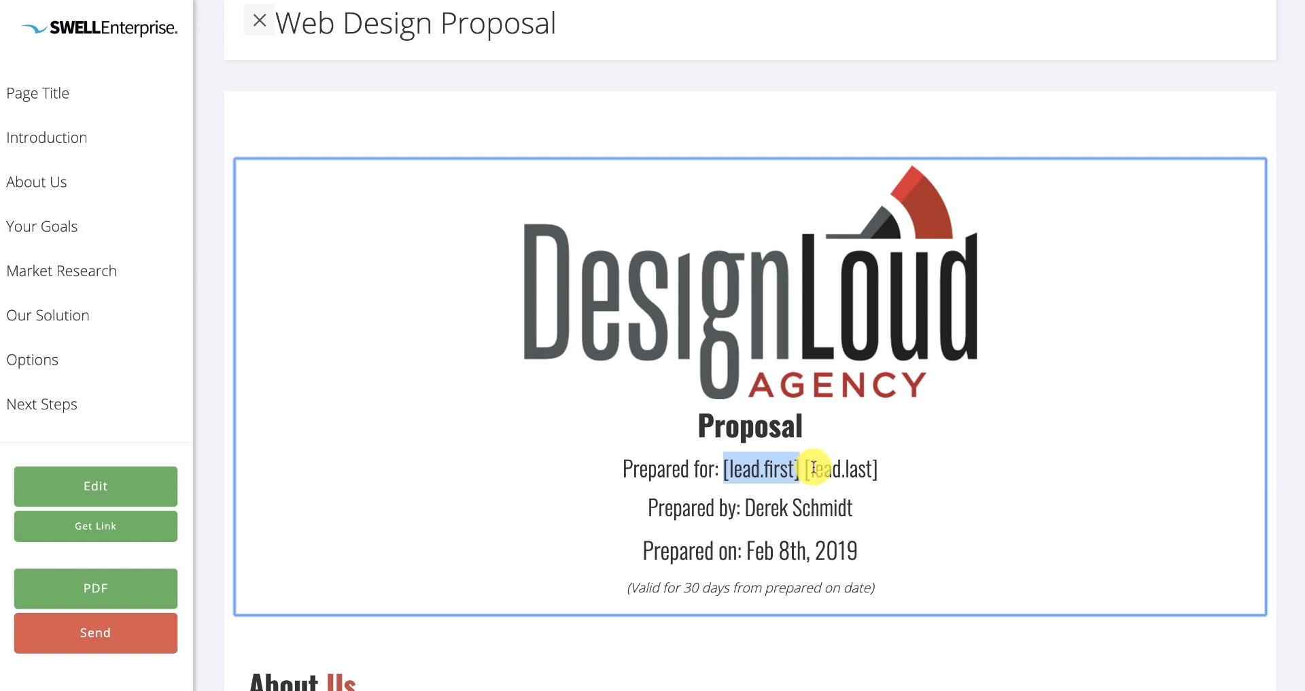
pyautogui.scroll(1, 867, 471)
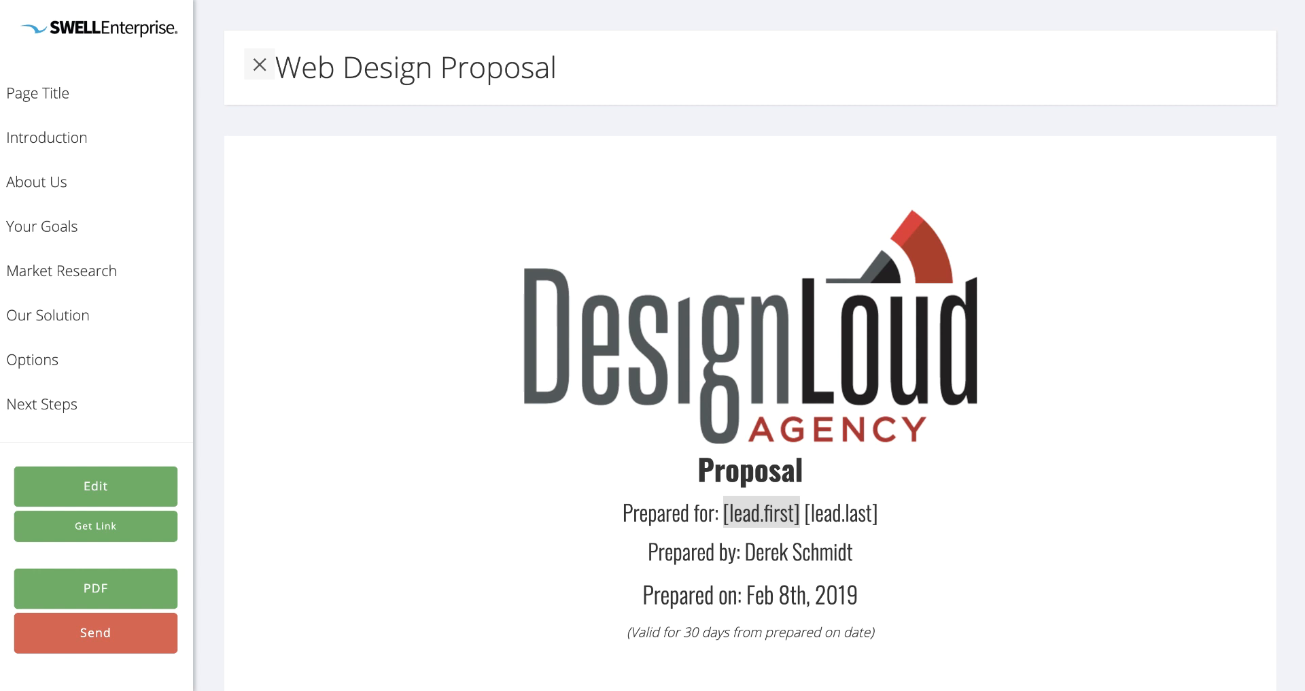
# Load the proposal's /readonly view and review its content from the title page through Our Solution to Your Investment.
pyautogui.write('/readonly')
pyautogui.press('Return')
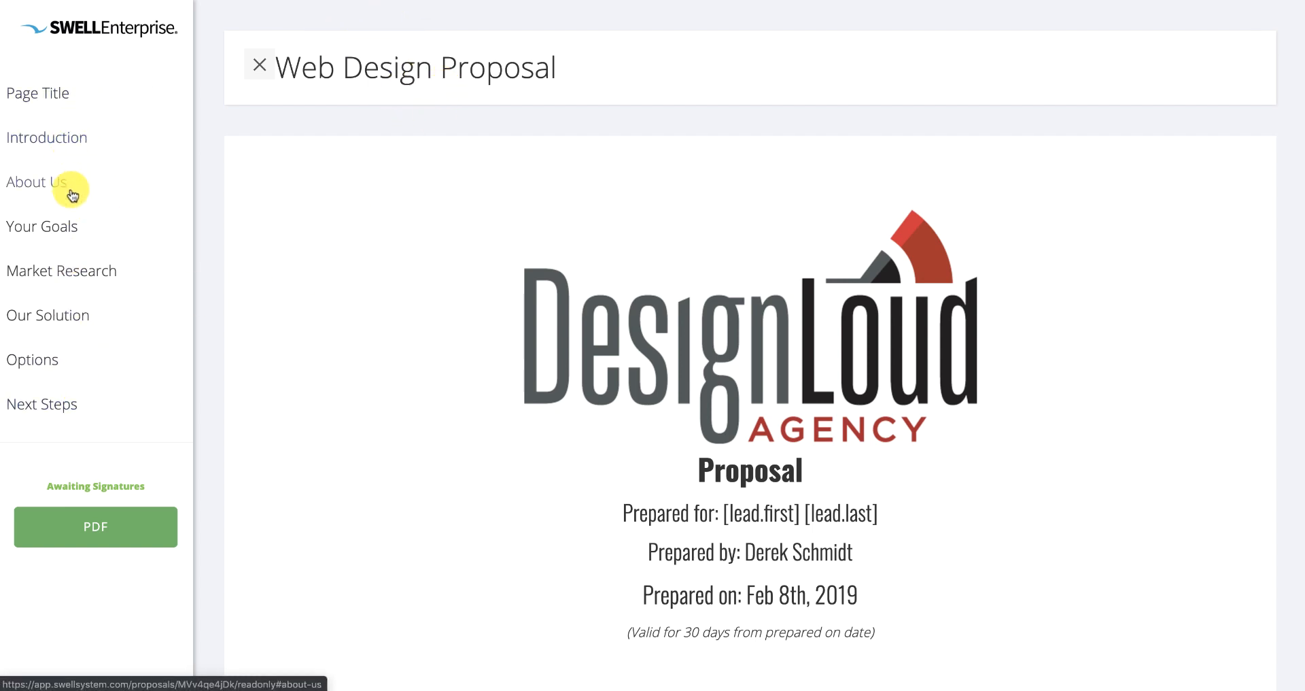
pyautogui.scroll(-10, 466, 369)
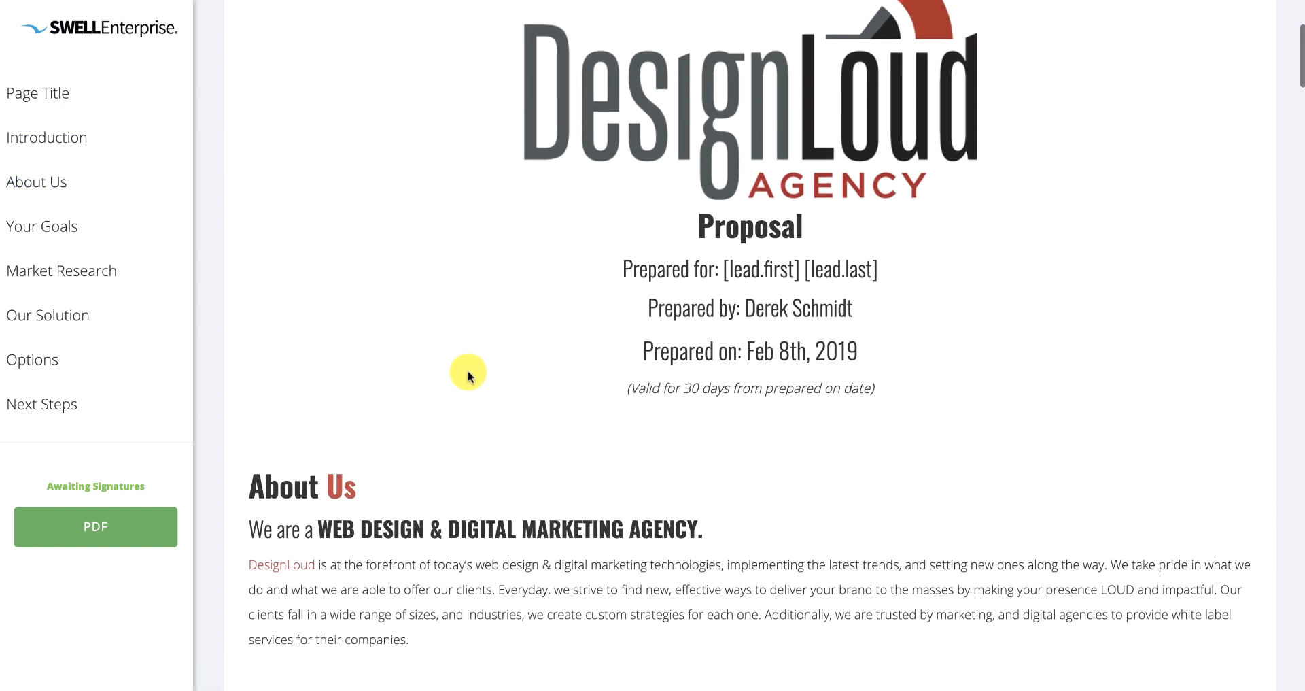
pyautogui.scroll(-15, 468, 372)
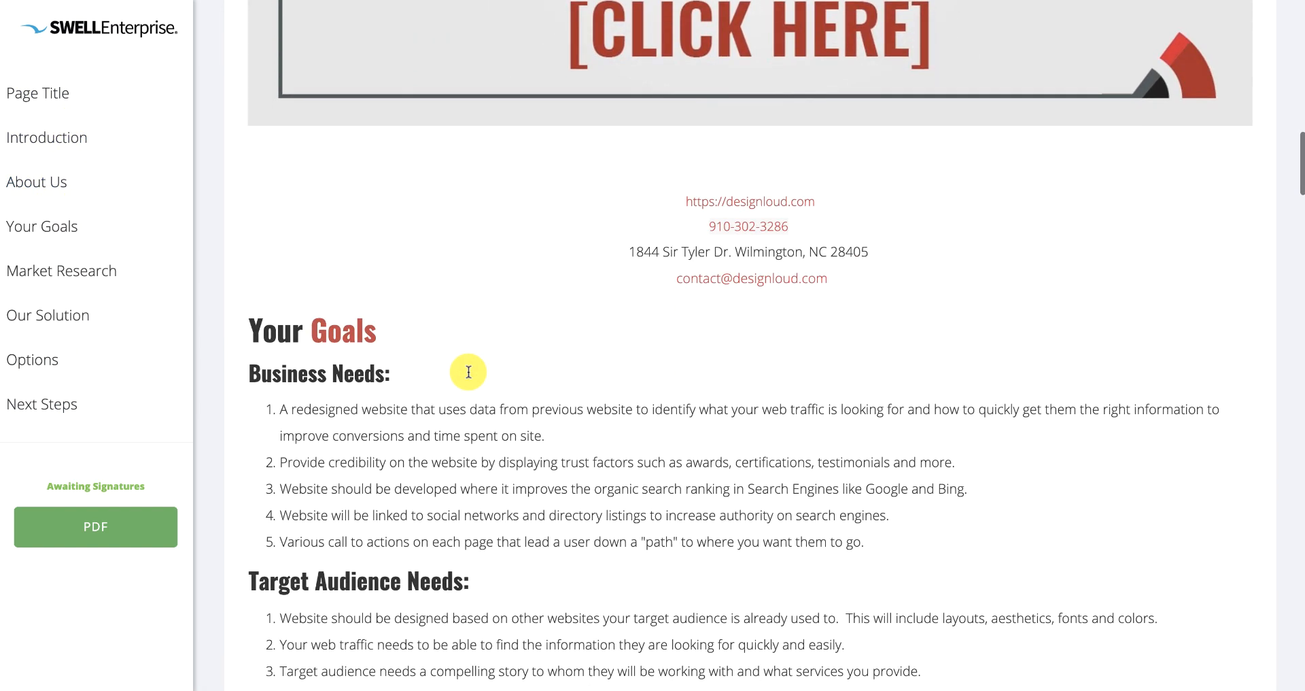
pyautogui.scroll(-15, 469, 373)
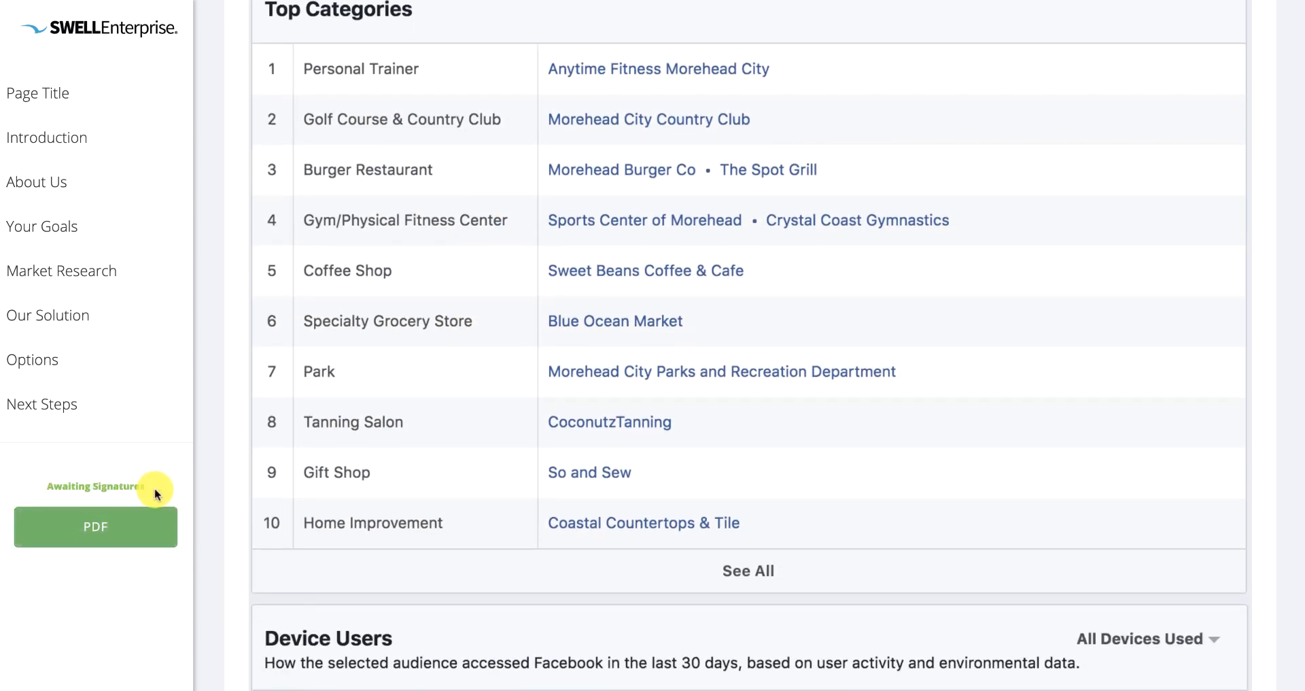
pyautogui.scroll(-1, 406, 465)
pyautogui.scroll(-5, 405, 465)
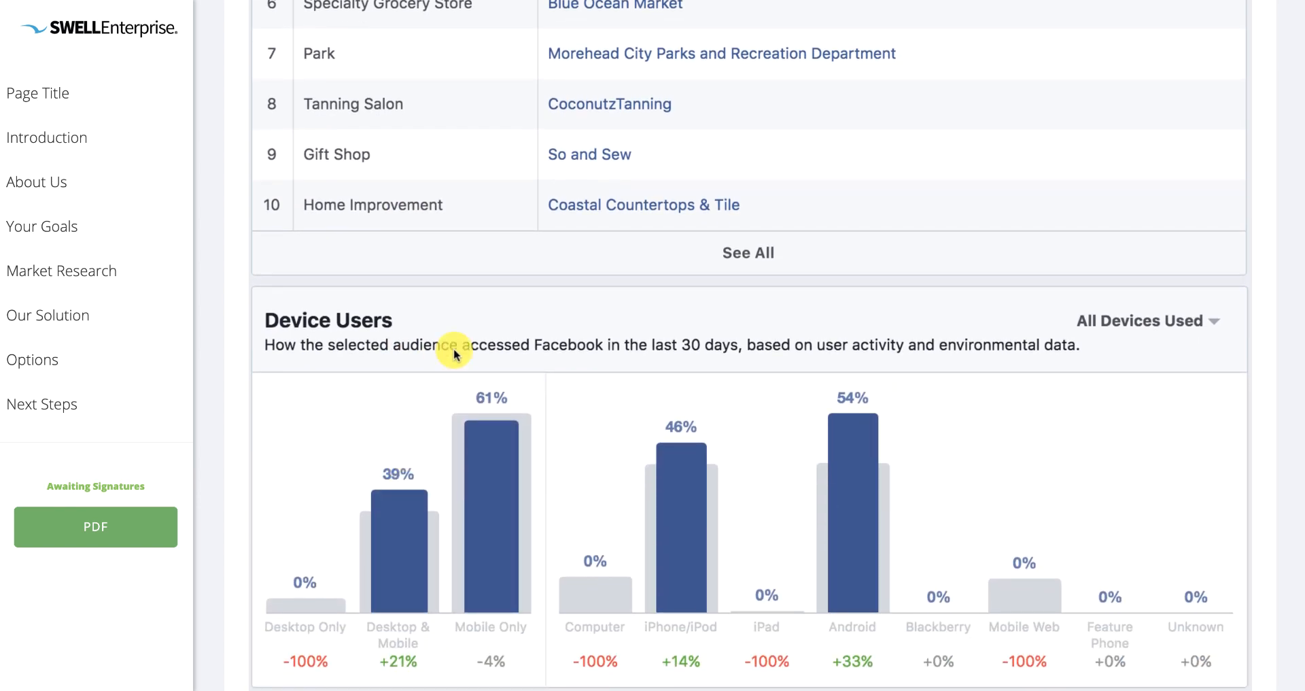
pyautogui.scroll(-8, 548, 193)
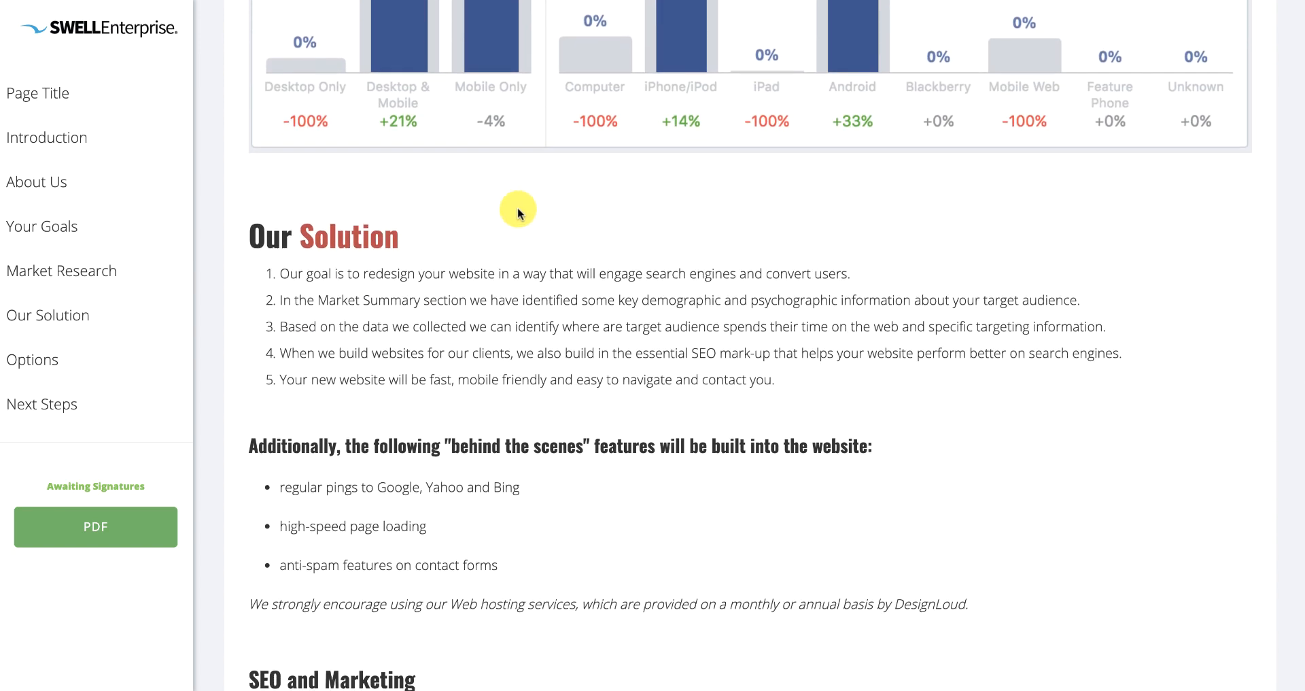
pyautogui.scroll(-1, 449, 276)
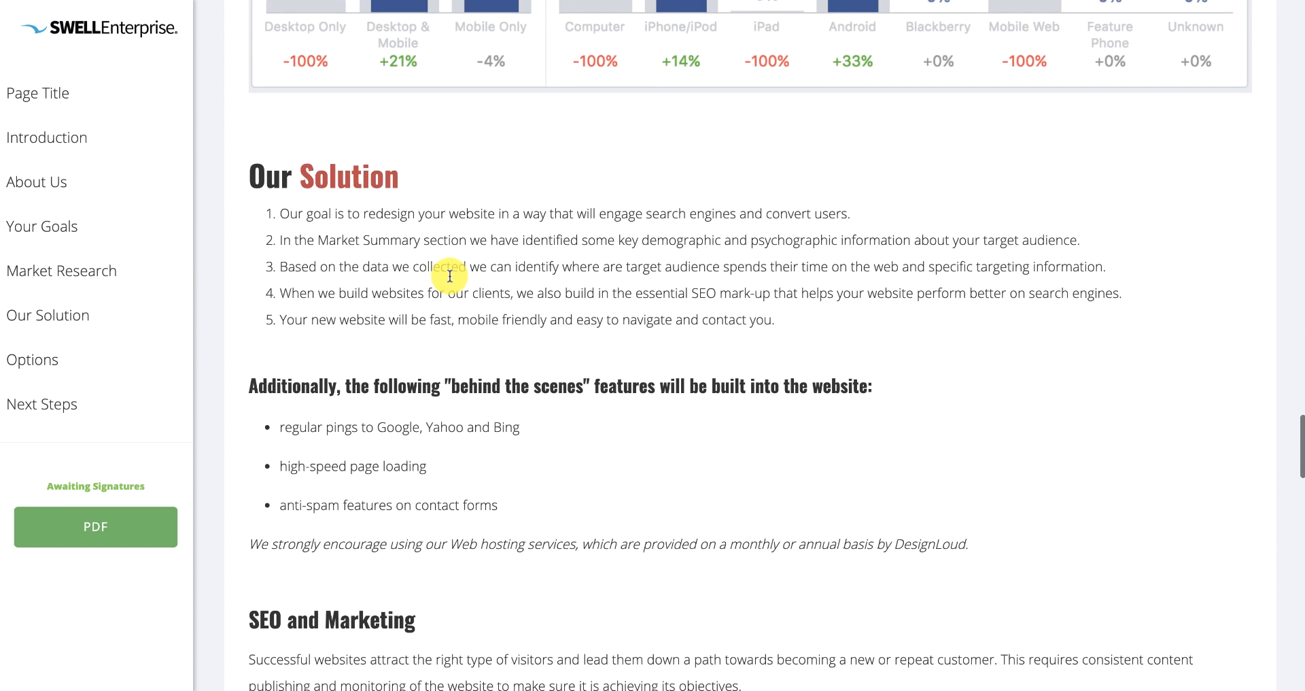
pyautogui.scroll(-4, 438, 280)
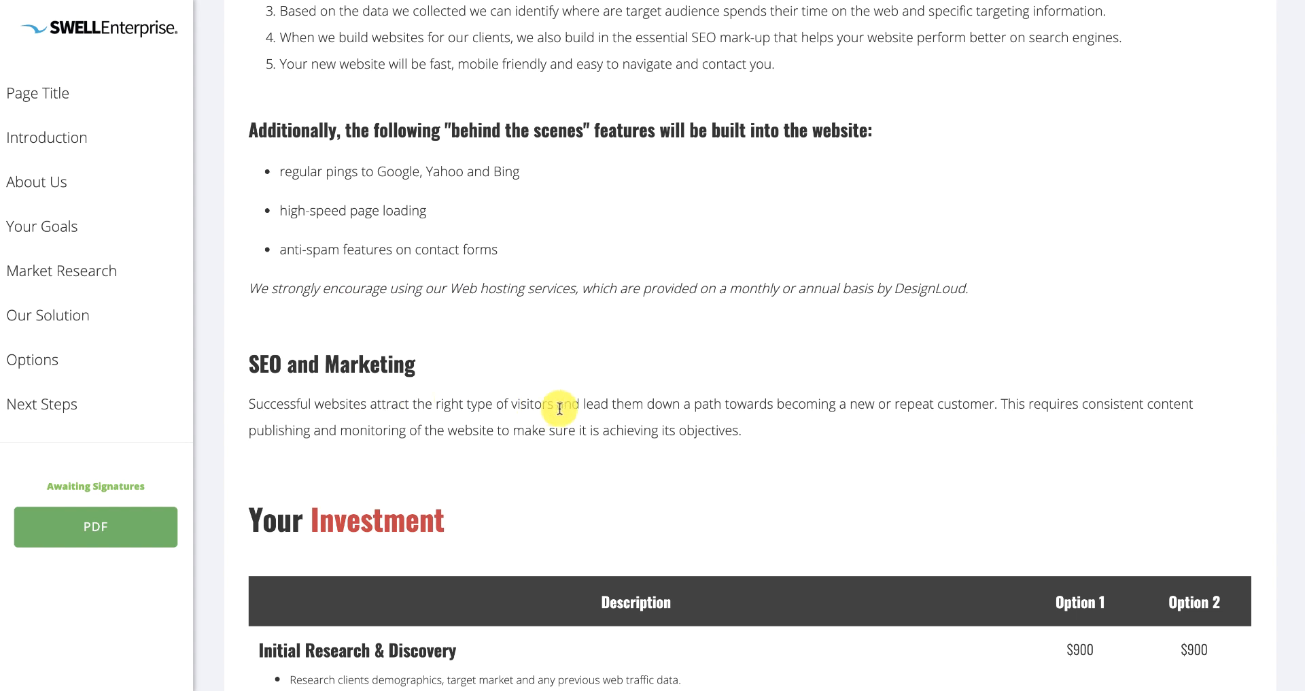
pyautogui.moveTo(748, 431); pyautogui.dragTo(527, 386)
pyautogui.click(528, 382)
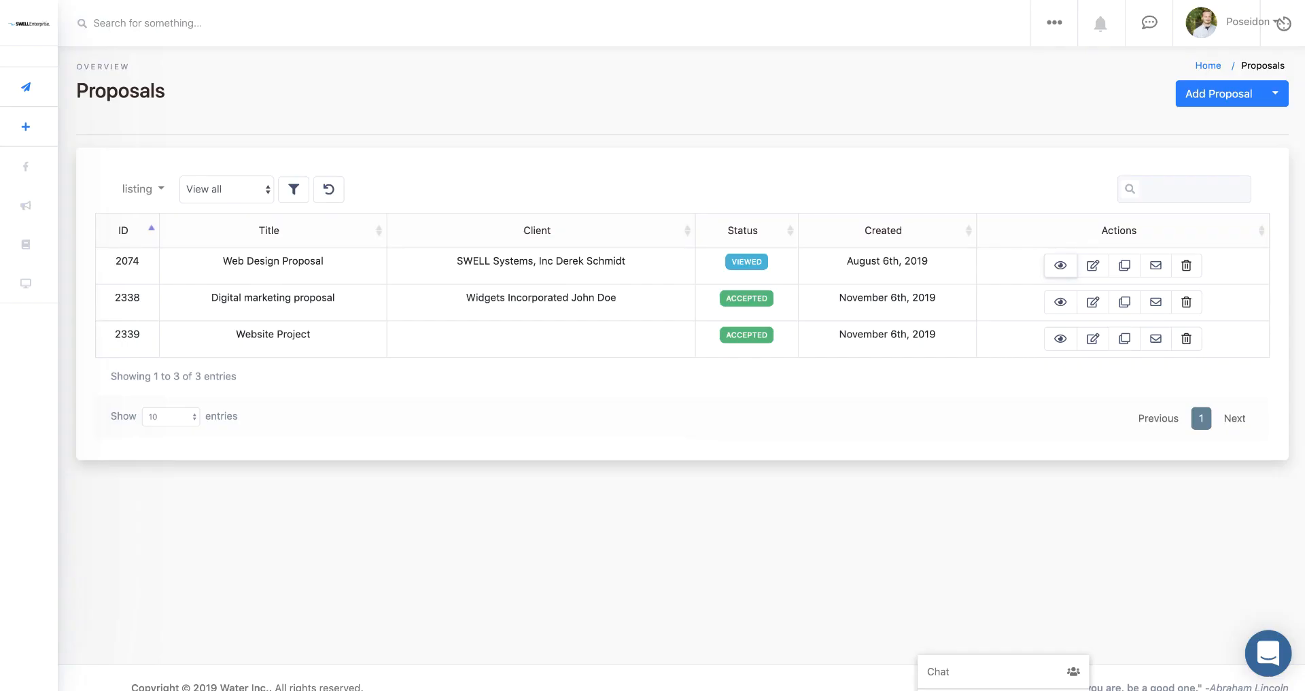
# Start a new proposal and delete the default placeholder block from its content area.
pyautogui.click(1218, 95)
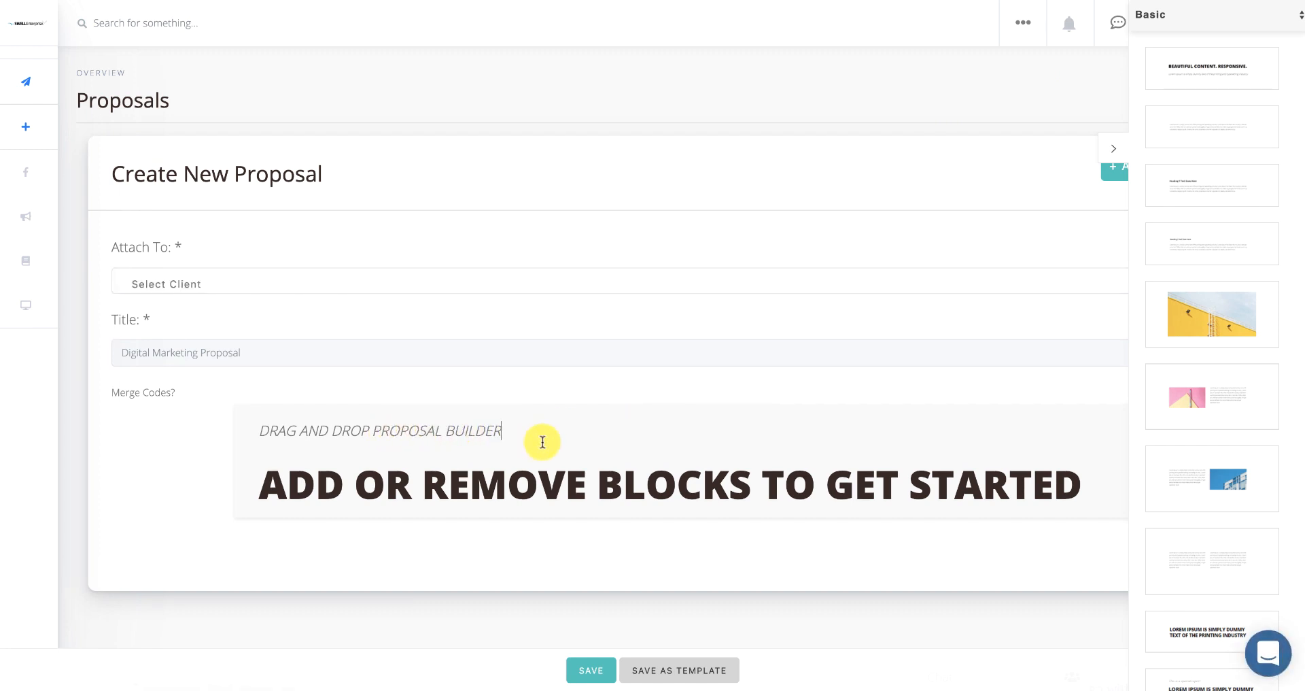
pyautogui.click(543, 442)
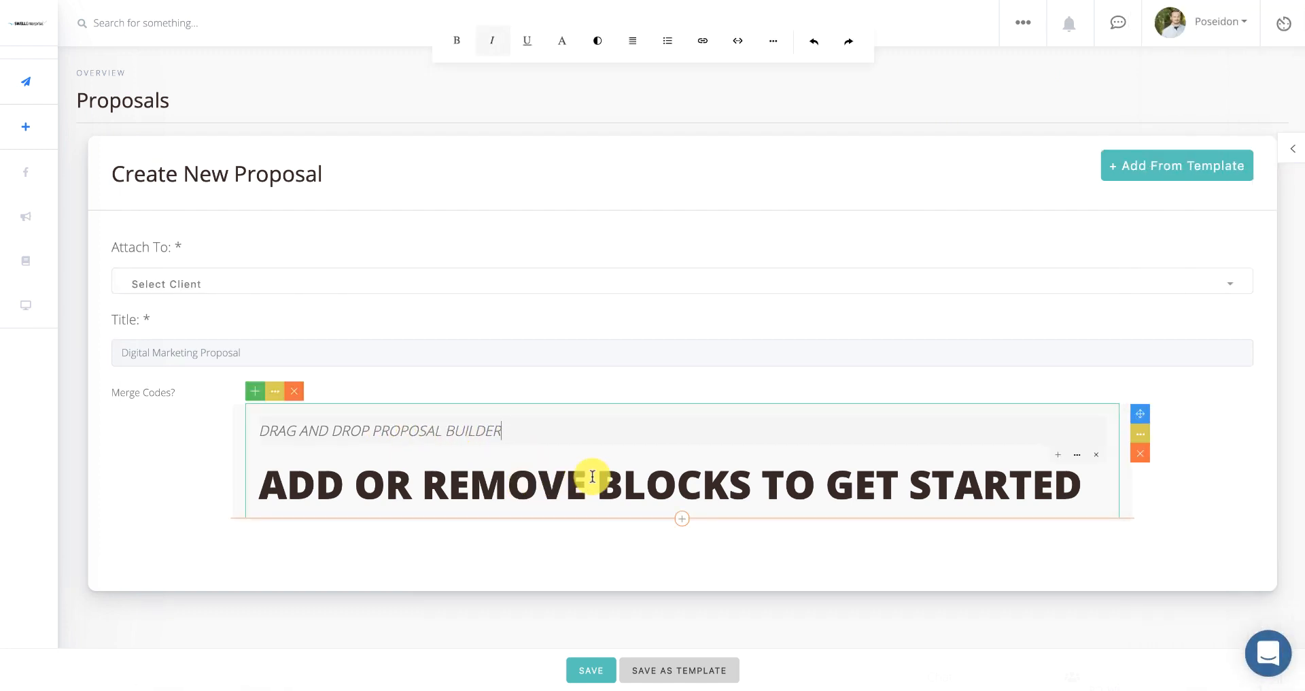
pyautogui.click(296, 391)
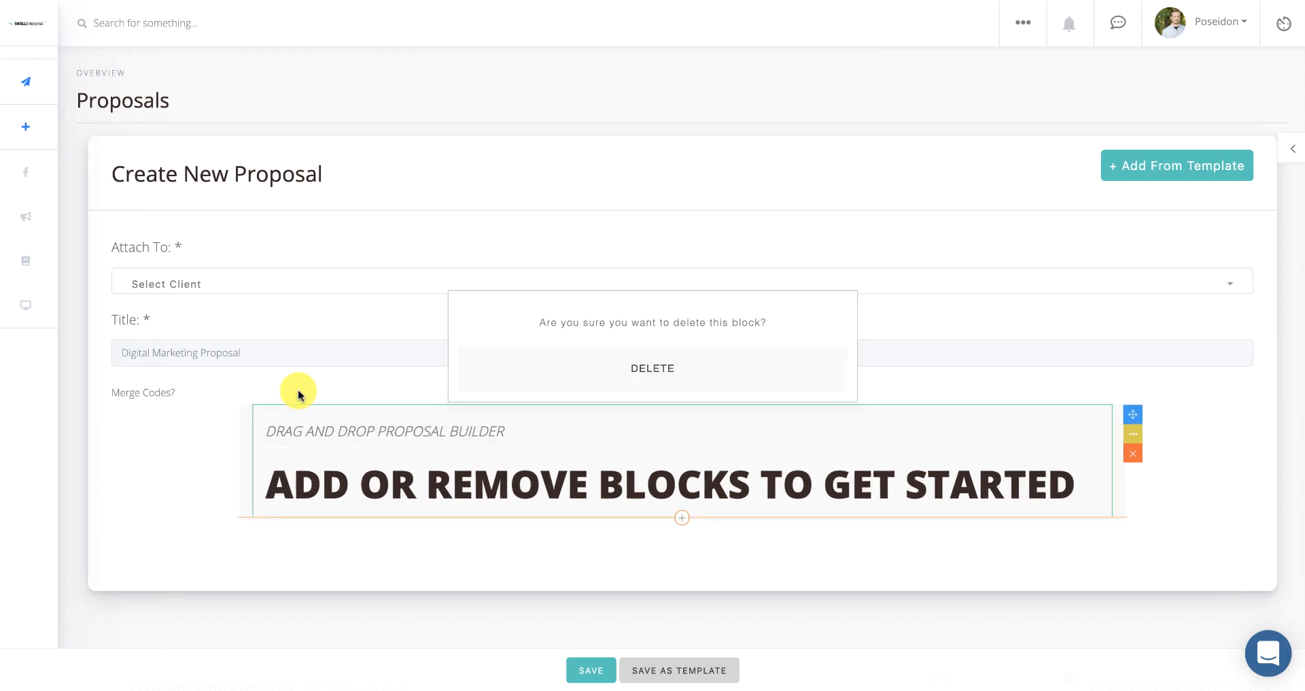
pyautogui.click(576, 367)
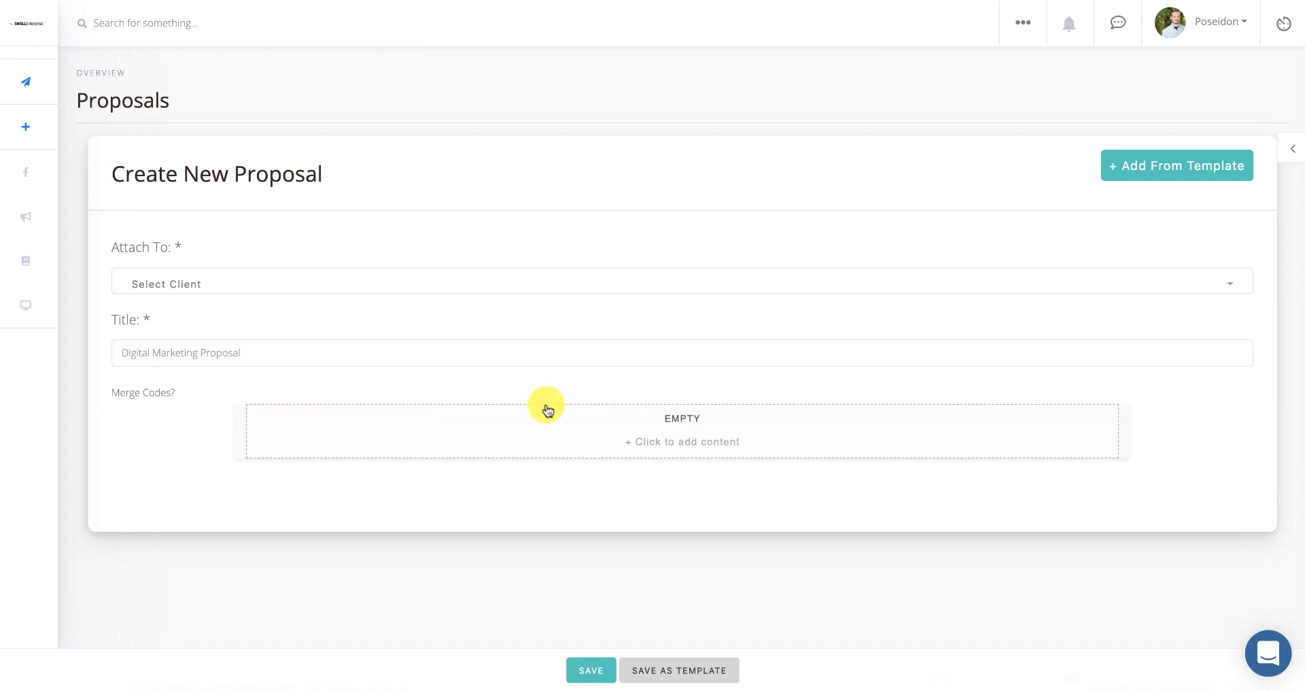
# Examine the content blocks offered in the Basic and Buttons categories of the block library.
pyautogui.click(1292, 163)
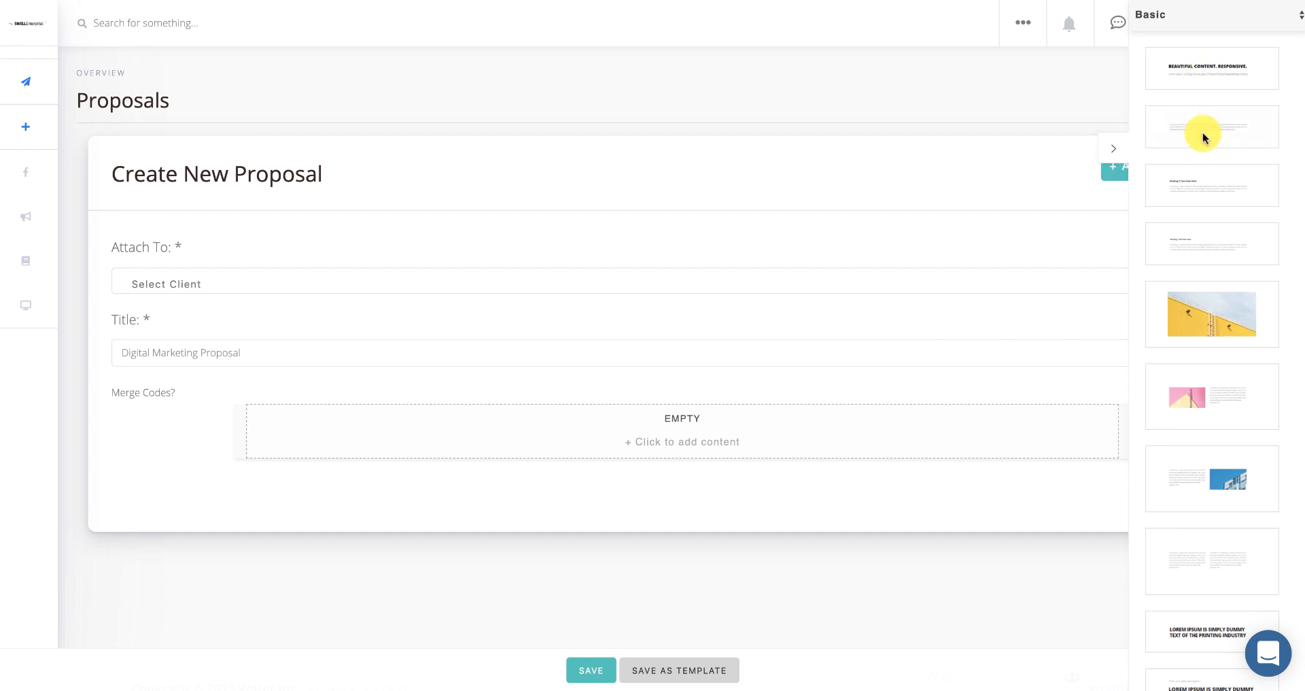
pyautogui.scroll(-5, 1176, 448)
pyautogui.scroll(5, 1174, 446)
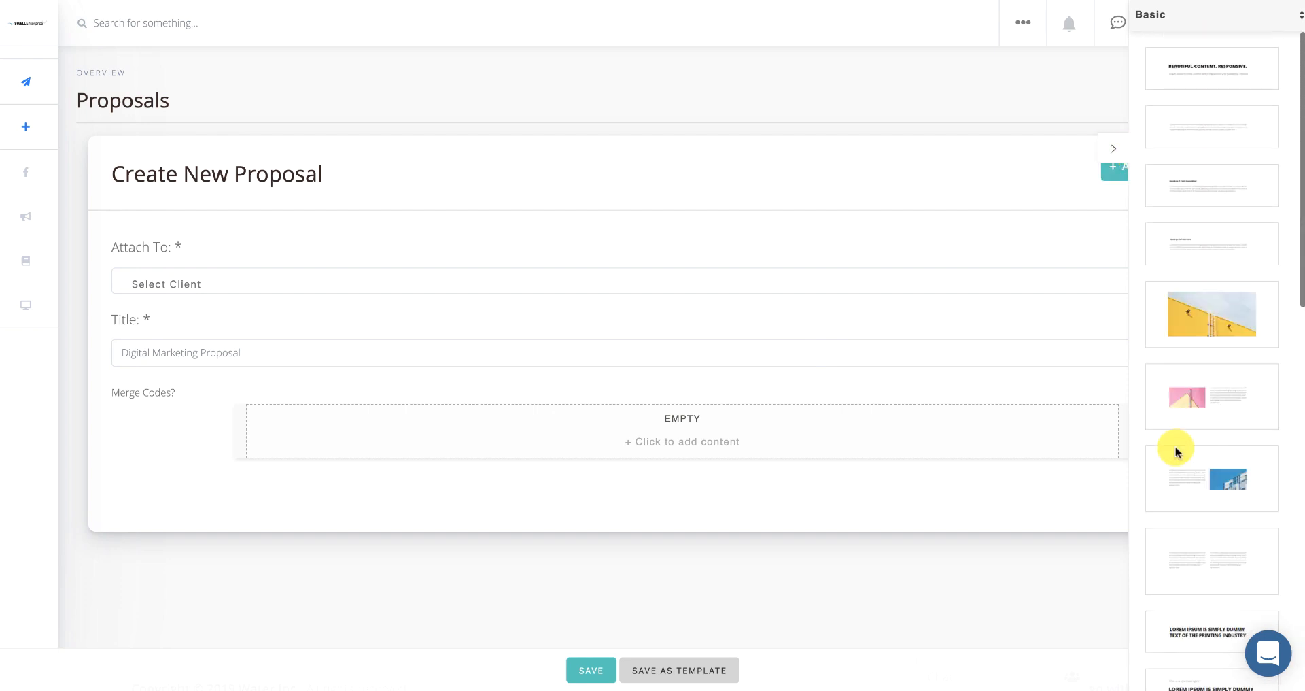
pyautogui.click(1221, 20)
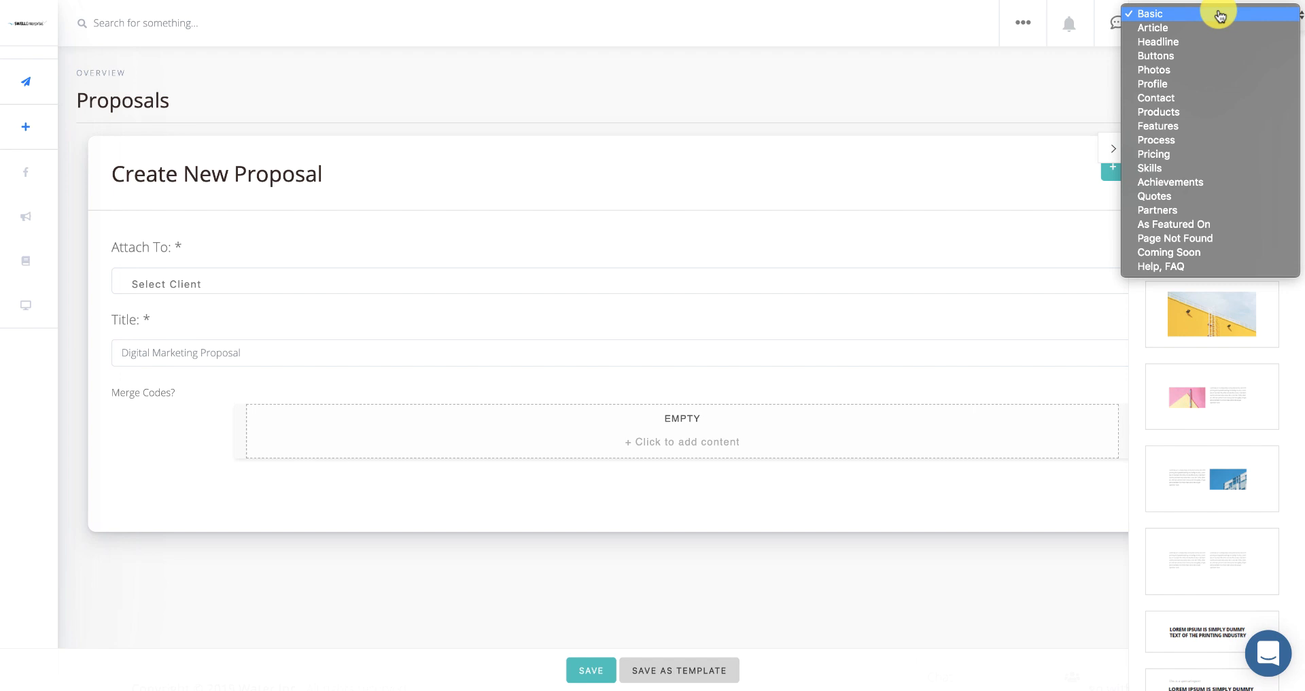
pyautogui.click(1205, 54)
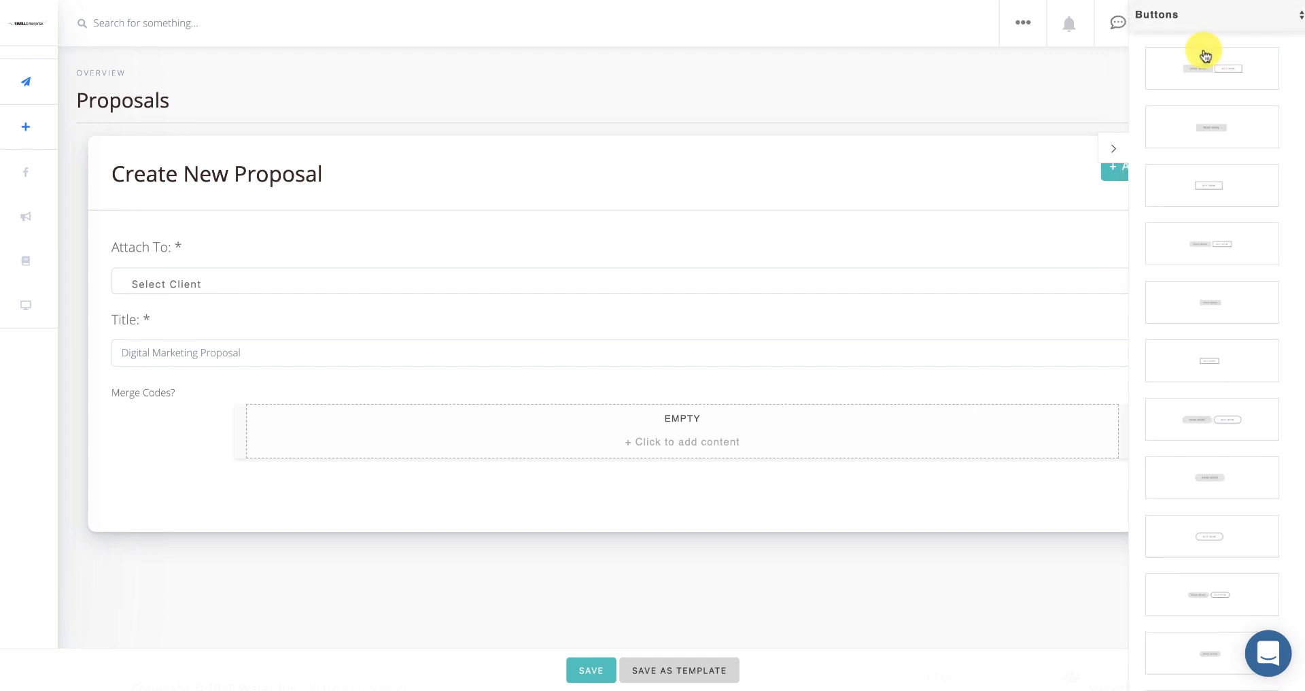
pyautogui.scroll(-1, 1218, 263)
pyautogui.scroll(1, 1219, 263)
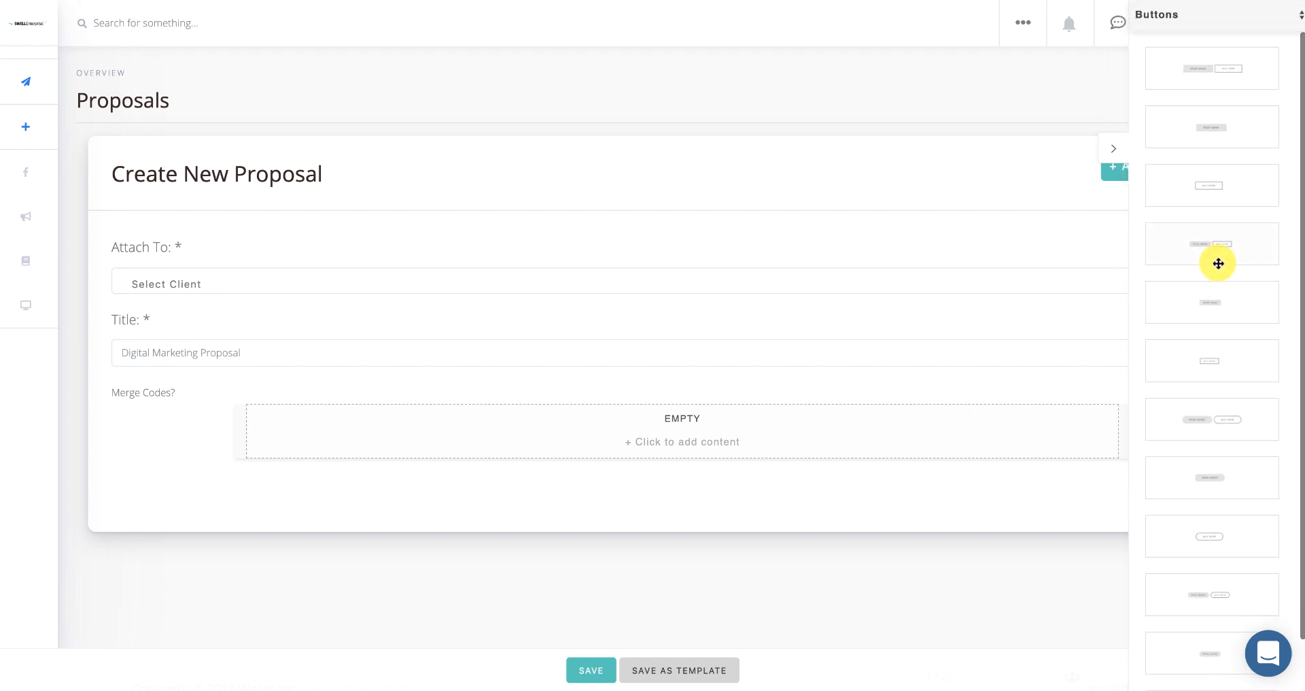
# From the Basic blocks, add the "Beautiful Content. Responsive." headline block and, below it, the pink image block with text beside it.
pyautogui.click(1234, 16)
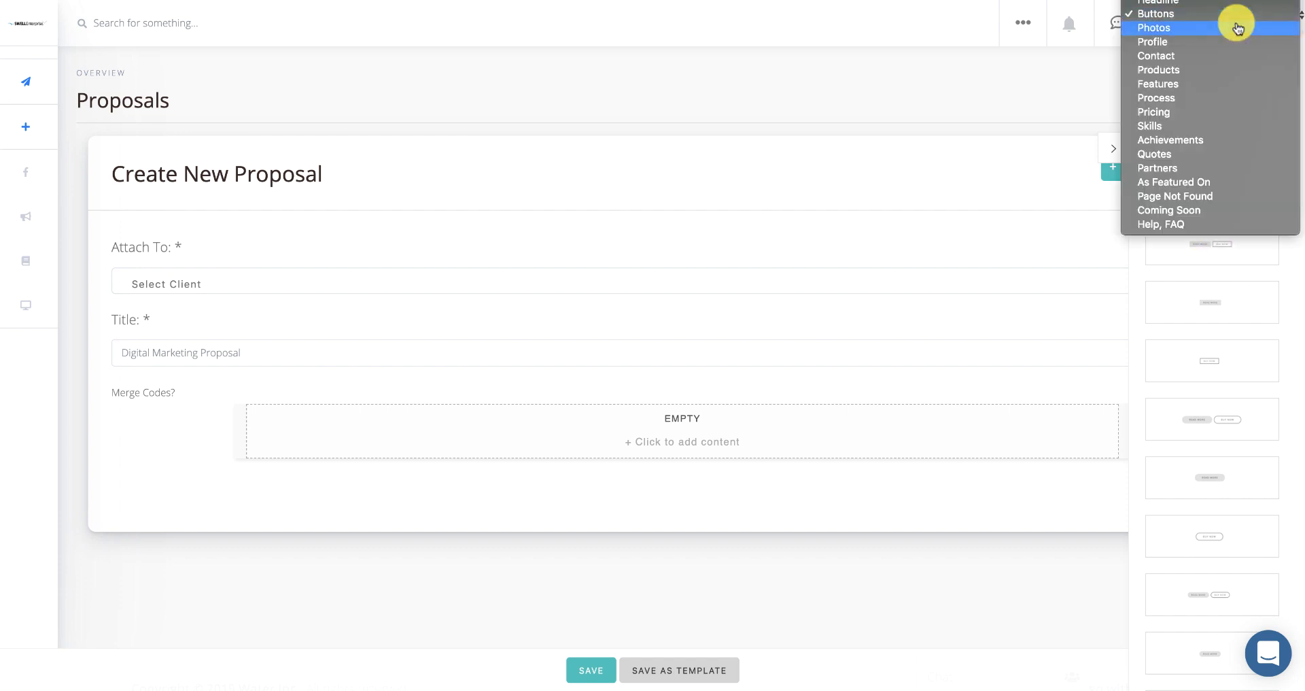
pyautogui.click(1150, 0)
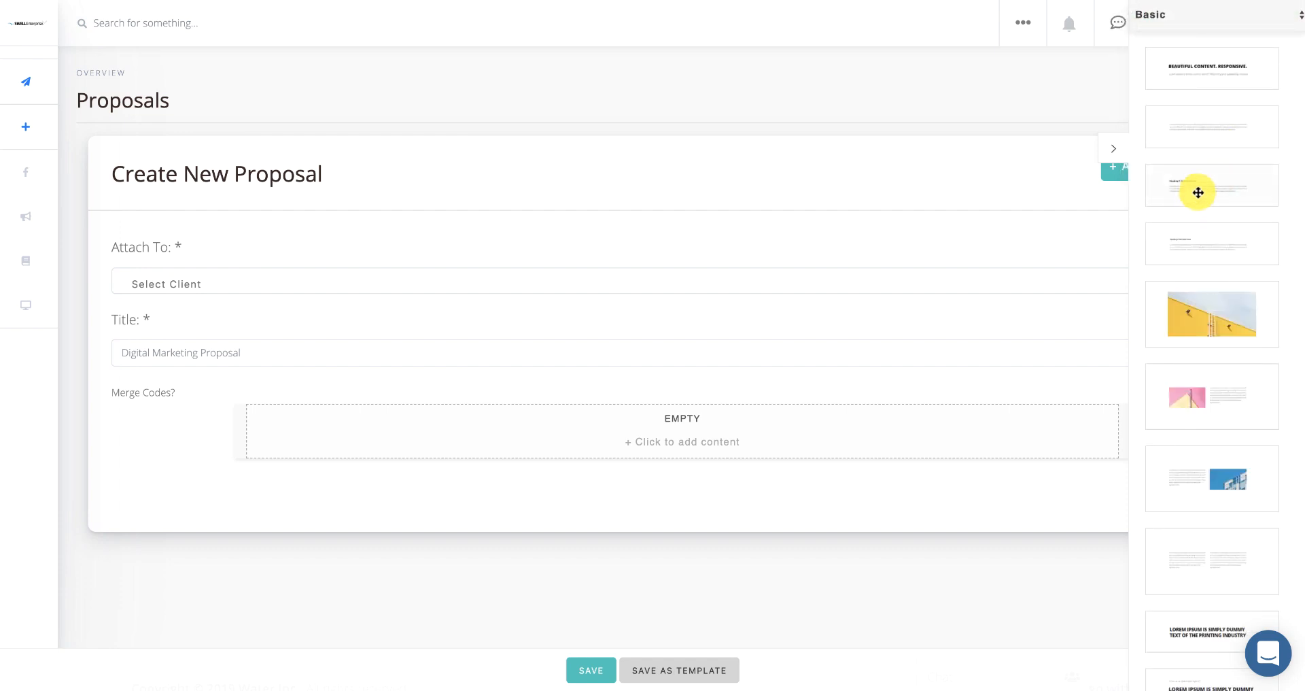
pyautogui.moveTo(1225, 68); pyautogui.dragTo(716, 422)
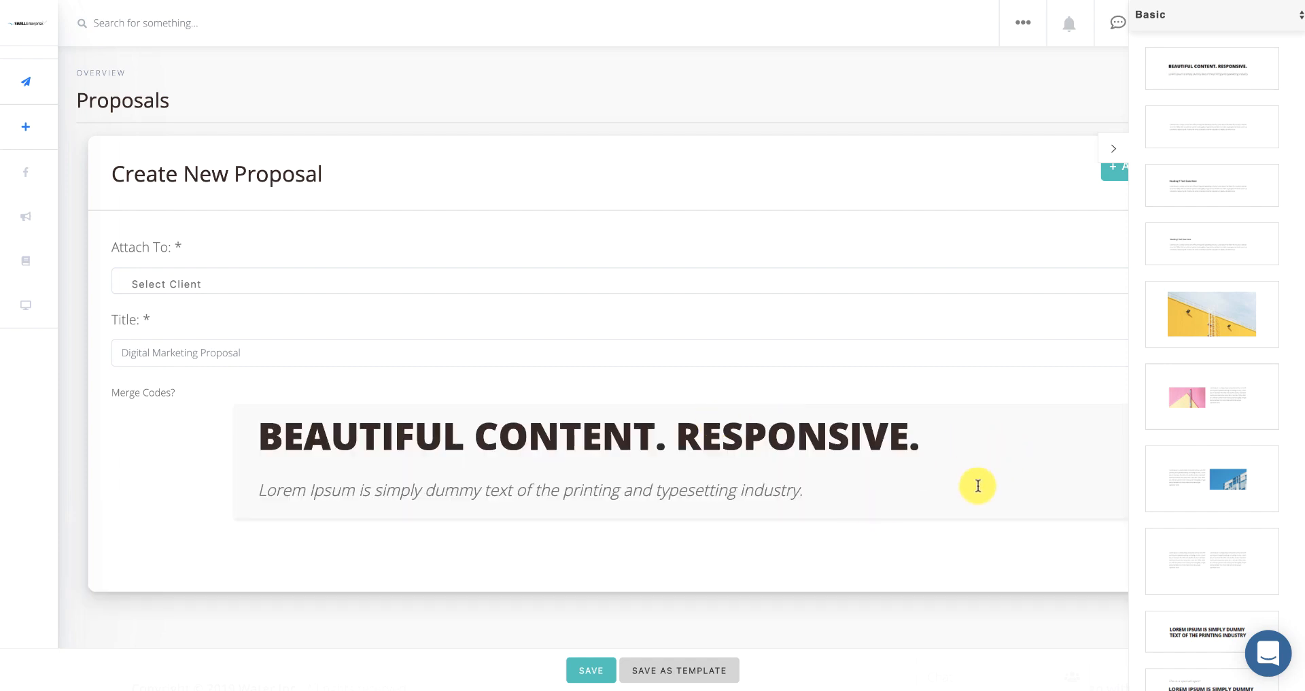
pyautogui.moveTo(1190, 402); pyautogui.dragTo(670, 542)
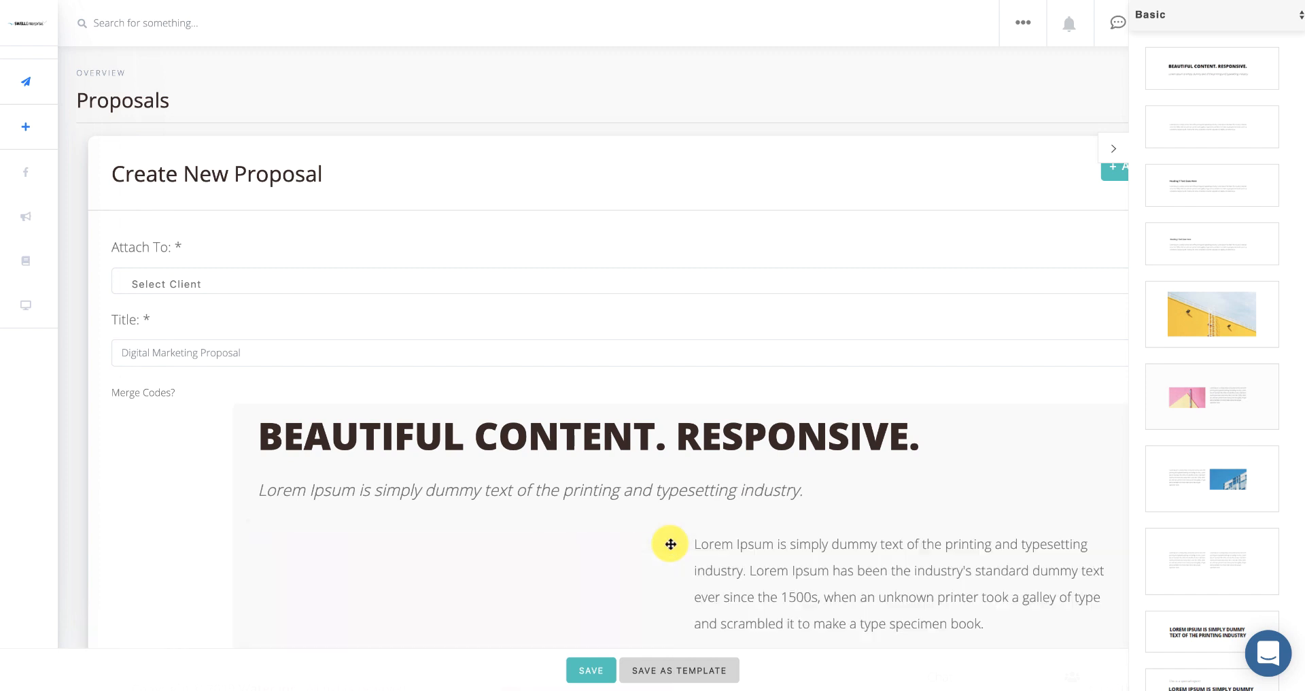
# Move the image-and-text block above the headline block in the proposal.
pyautogui.scroll(-1, 744, 554)
pyautogui.scroll(-3, 743, 554)
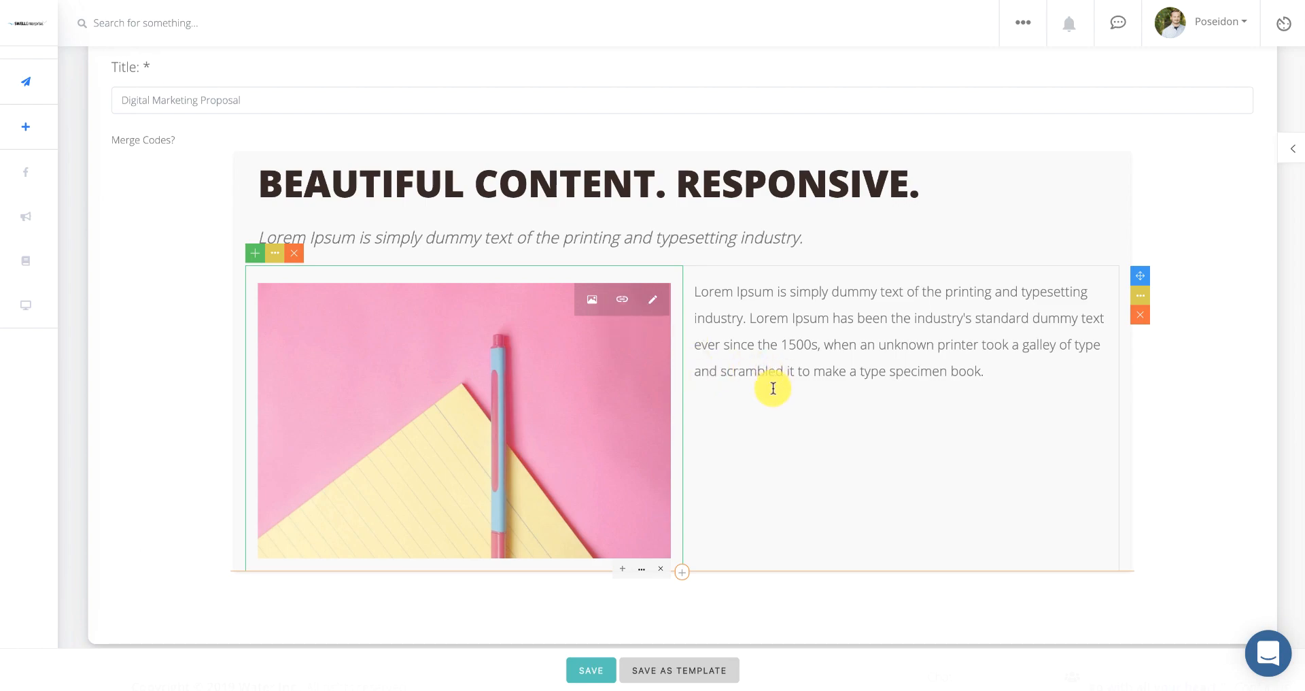
pyautogui.scroll(-1, 773, 389)
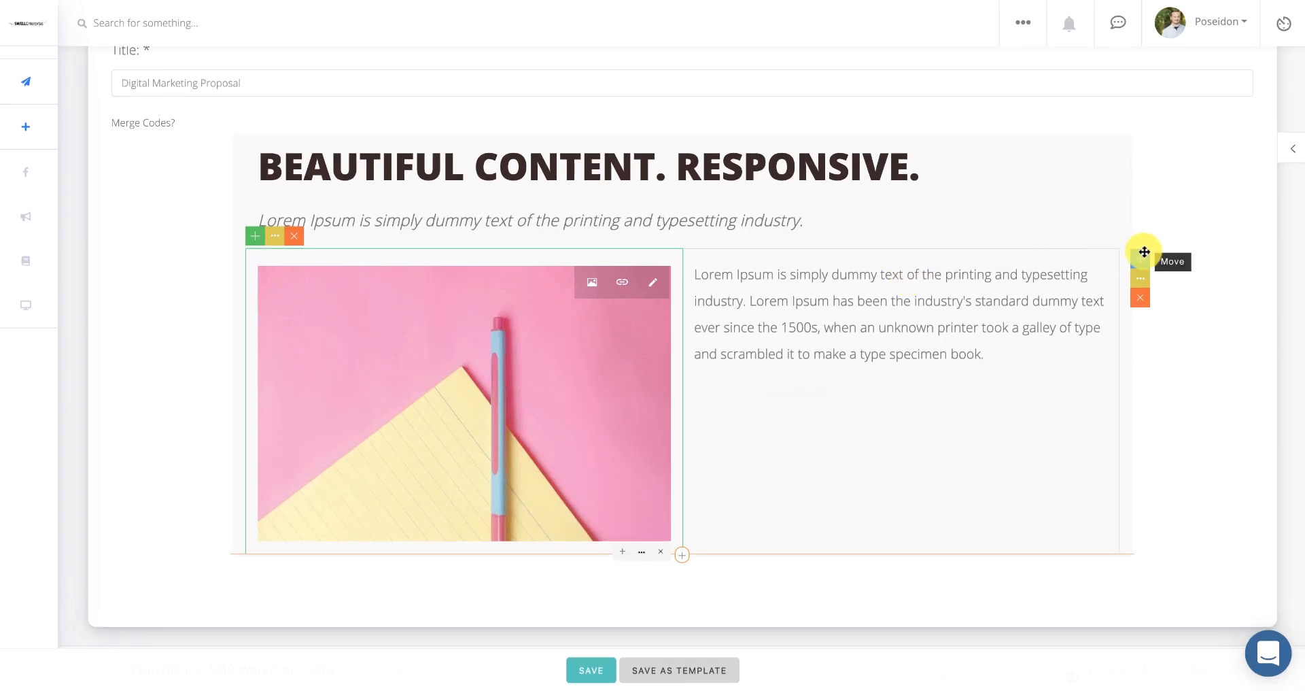
pyautogui.moveTo(1143, 259); pyautogui.dragTo(1093, 198)
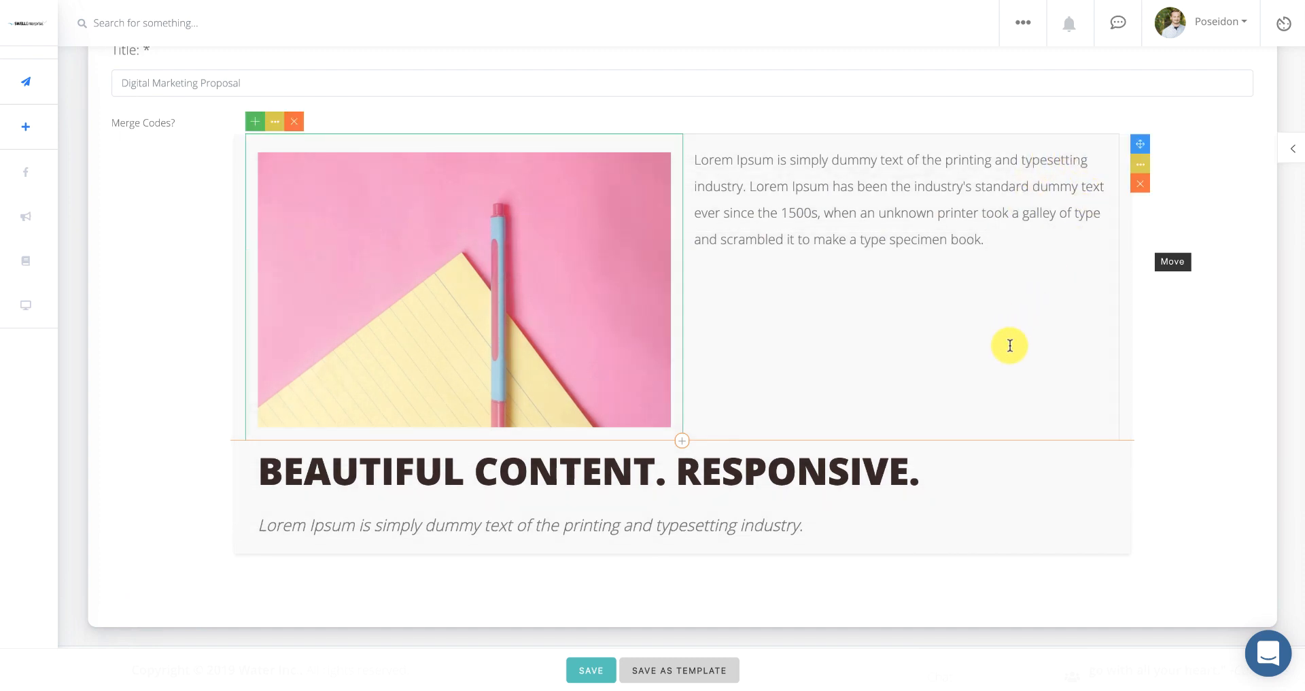
# Examine the image column's options and the Box, Text, Border and Spacing style settings of the Lorem Ipsum paragraph.
pyautogui.scroll(3, 1011, 345)
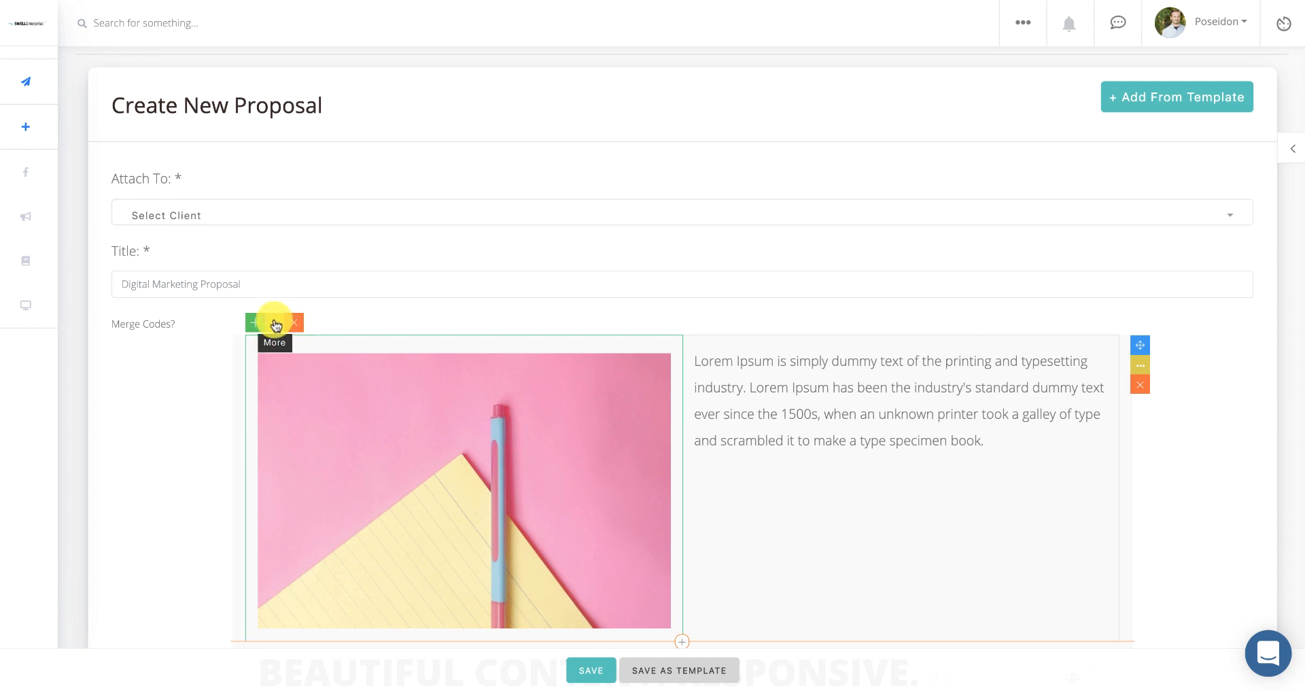
pyautogui.click(275, 324)
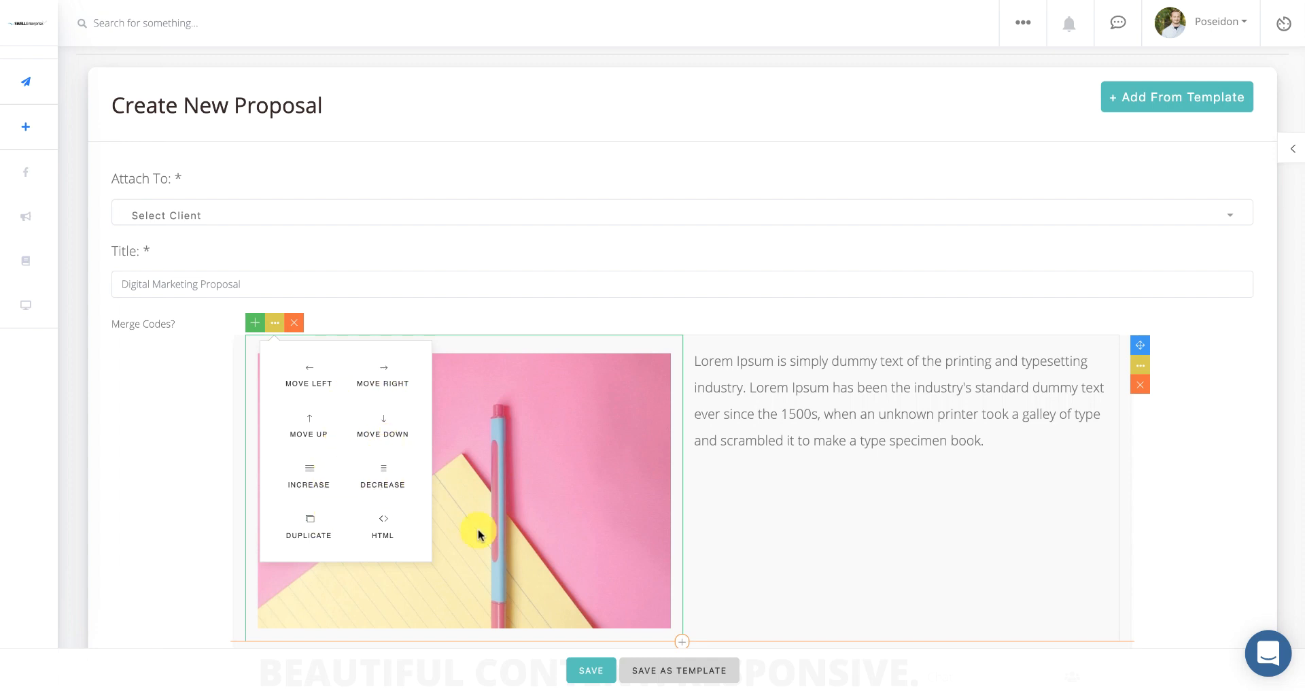
pyautogui.click(902, 429)
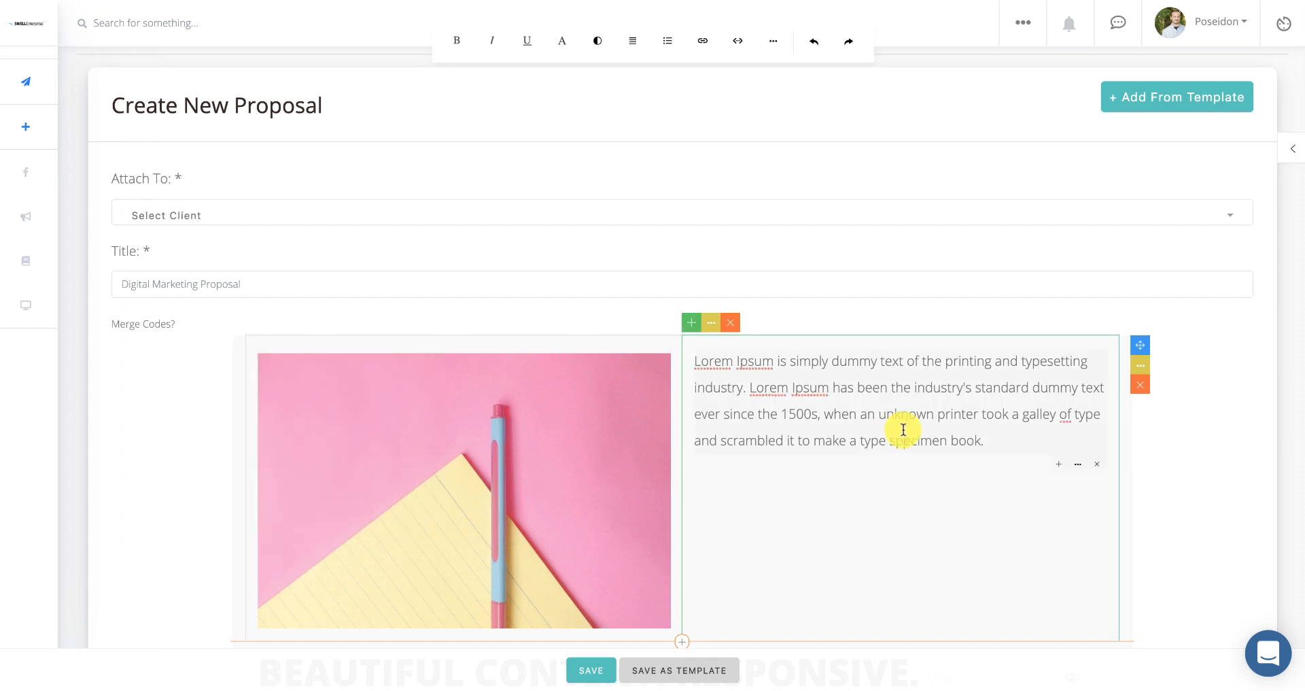
pyautogui.click(1078, 465)
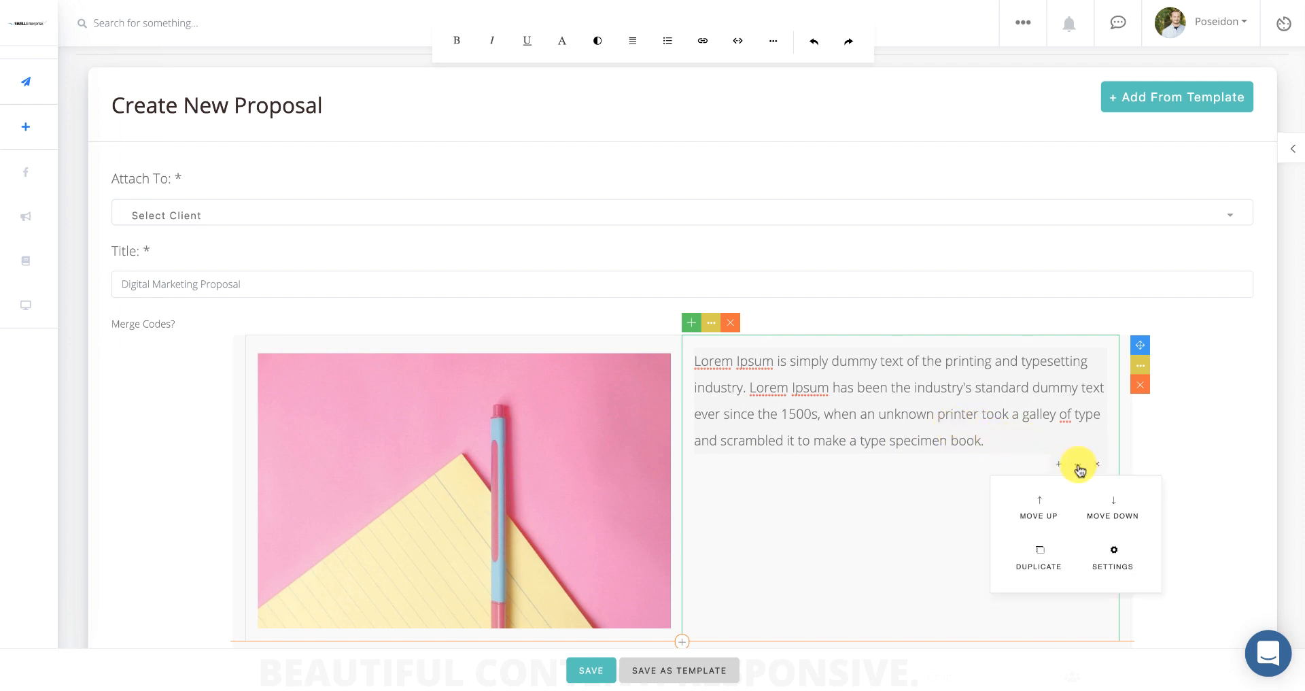
pyautogui.click(1110, 550)
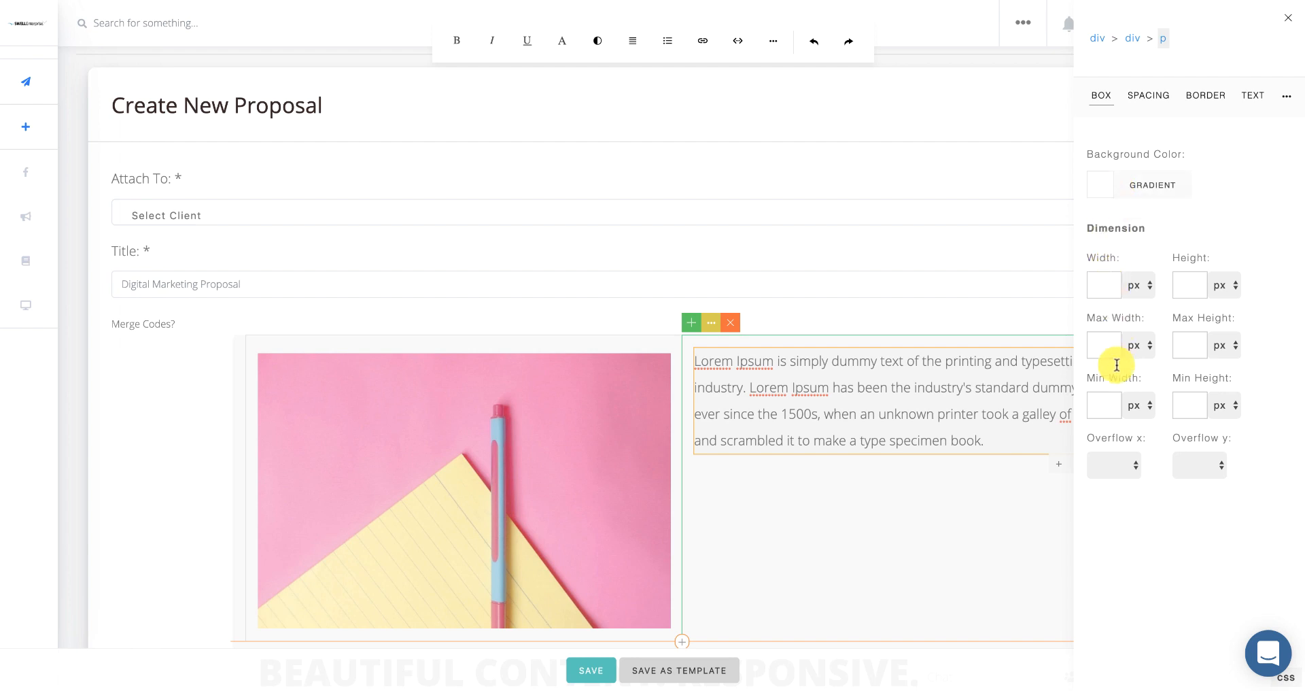
pyautogui.click(1246, 99)
pyautogui.click(1204, 95)
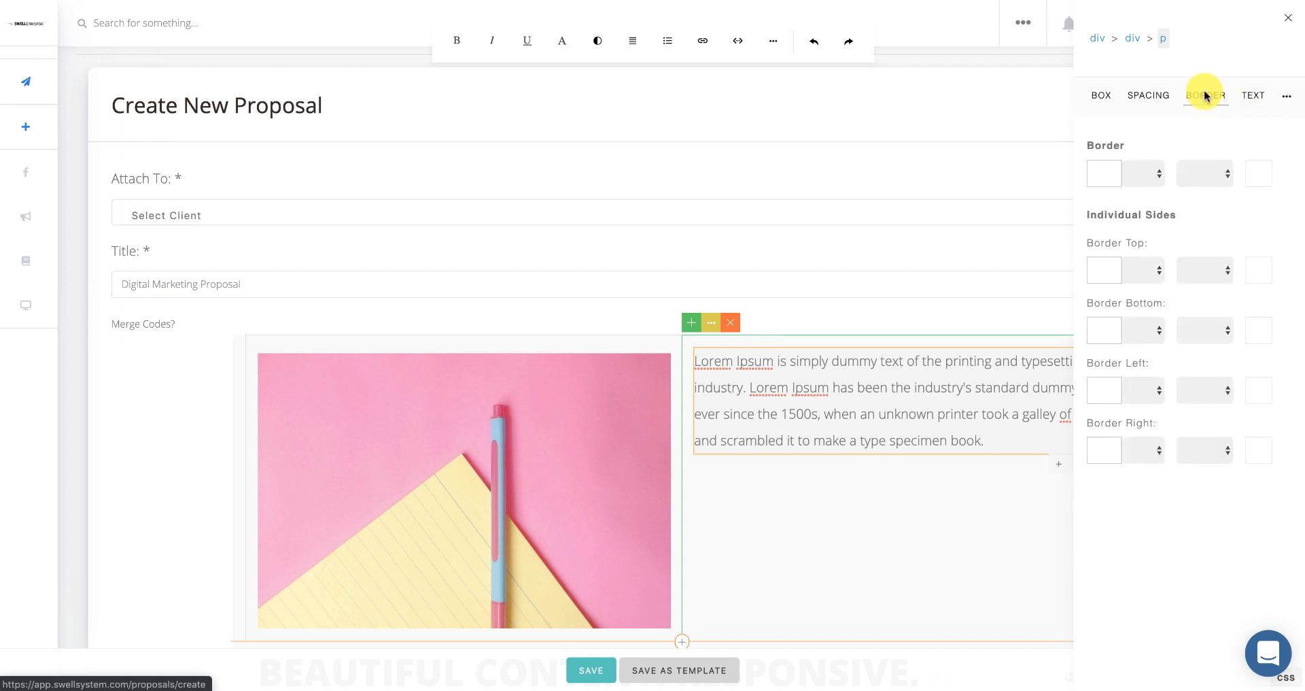
pyautogui.click(1157, 97)
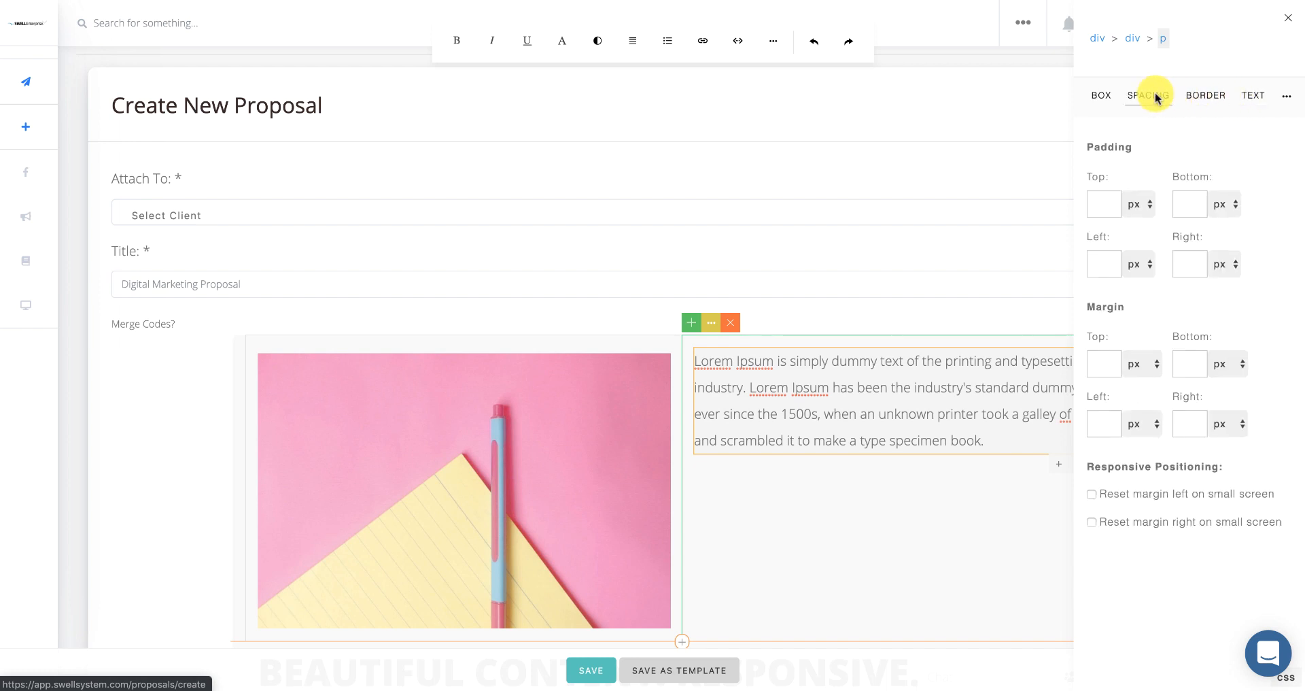
# Set the background color of the column containing the Lorem Ipsum paragraph to light pink, rgb(252,242,242), and close the style settings.
pyautogui.click(1132, 40)
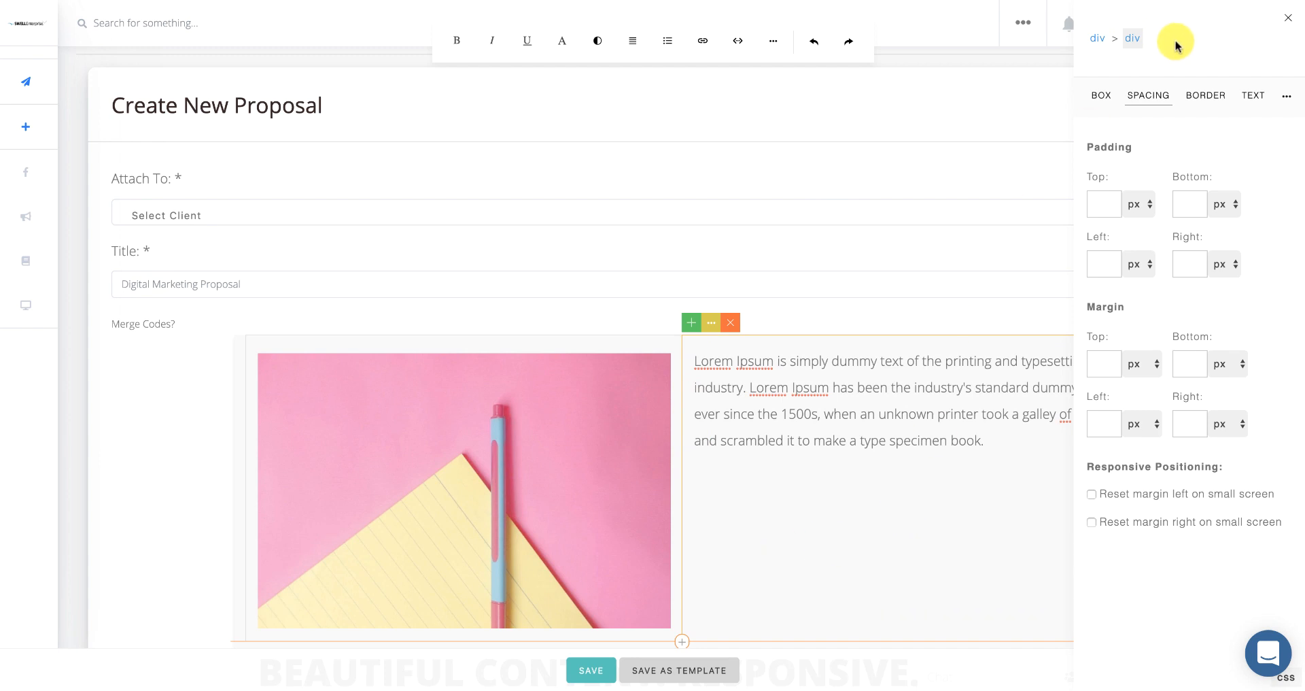
pyautogui.click(1101, 95)
pyautogui.click(1103, 189)
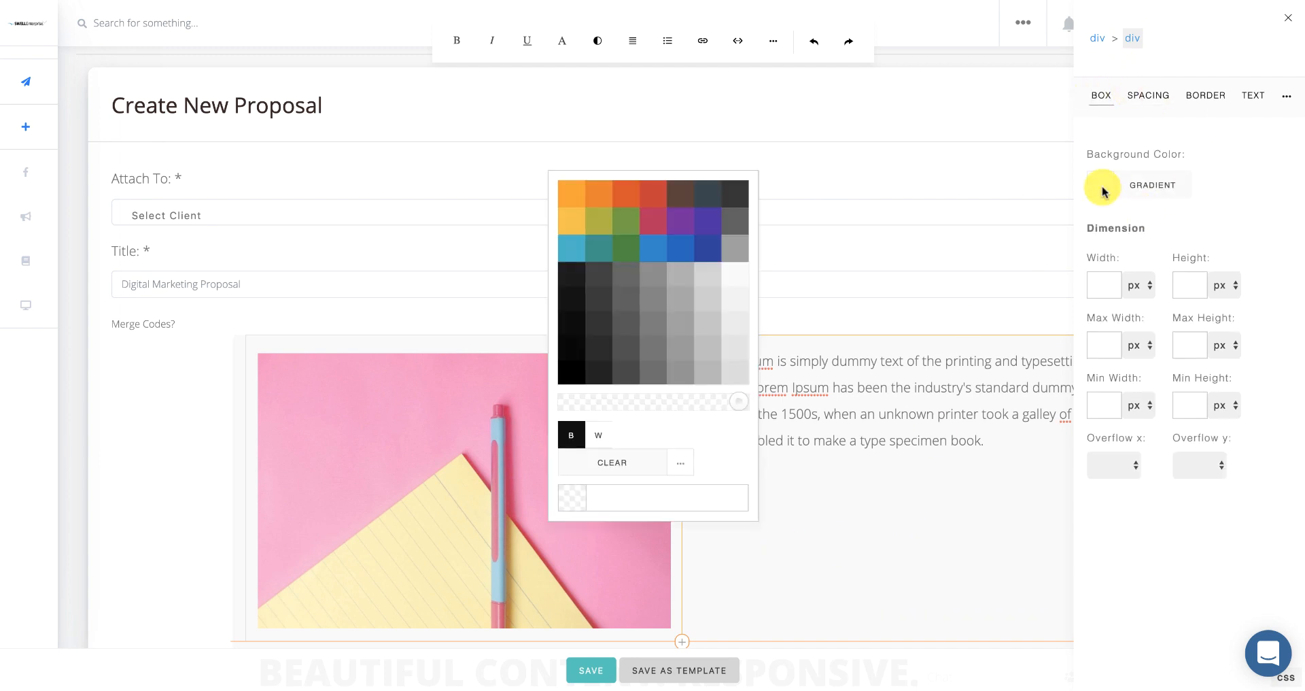
pyautogui.click(645, 190)
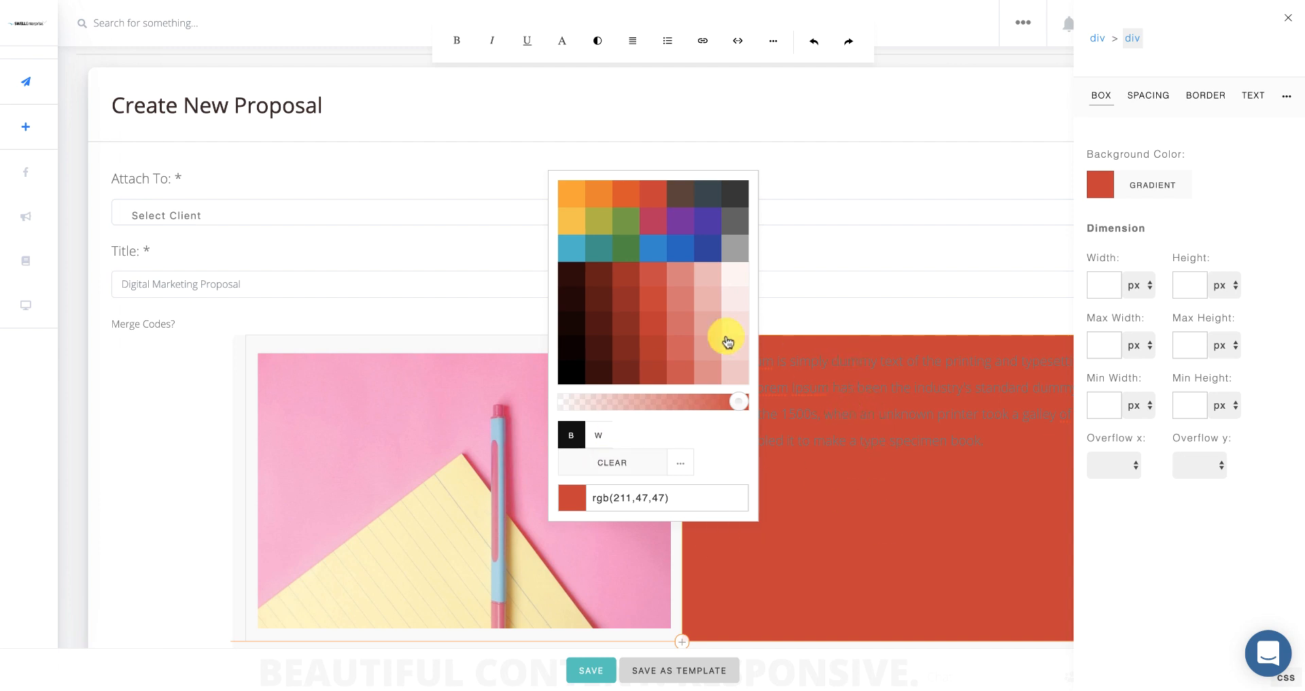
pyautogui.click(734, 275)
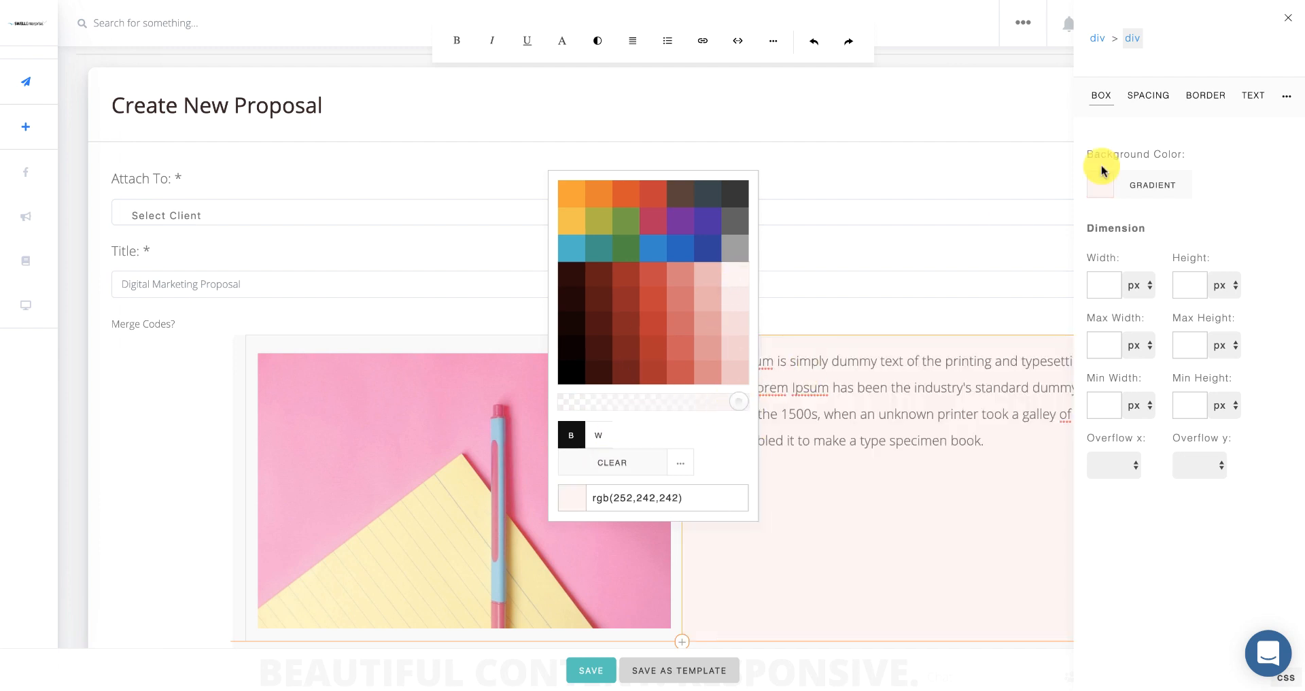
pyautogui.click(1288, 22)
pyautogui.click(1288, 23)
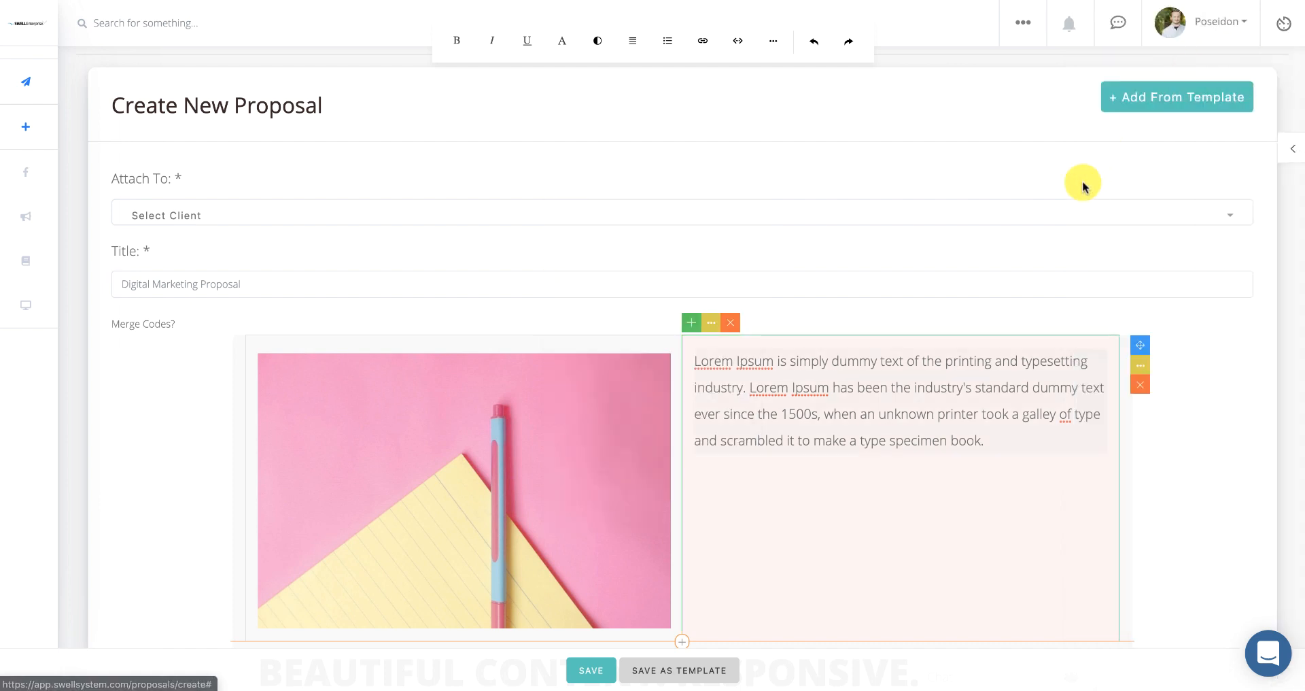
# Replace the "Beautiful Content. Responsive." headline text with "HI .".
pyautogui.scroll(-2, 591, 153)
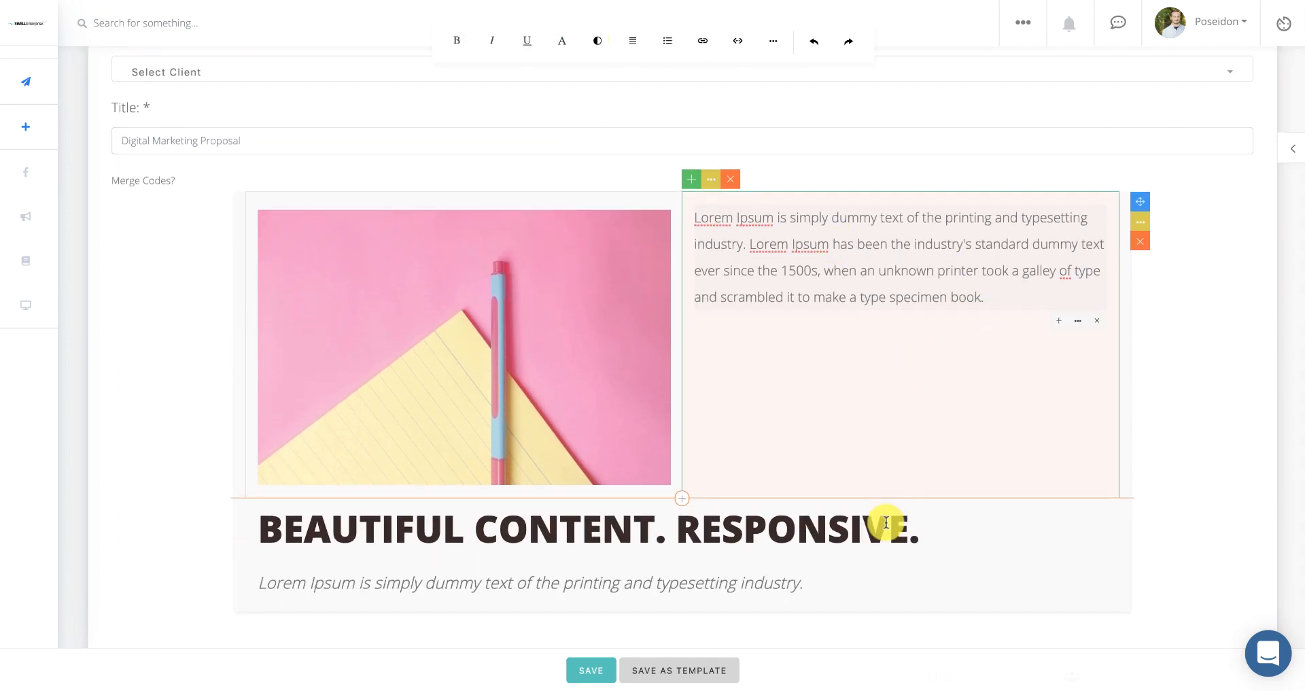
pyautogui.moveTo(909, 533); pyautogui.dragTo(268, 528)
pyautogui.write('HI .')
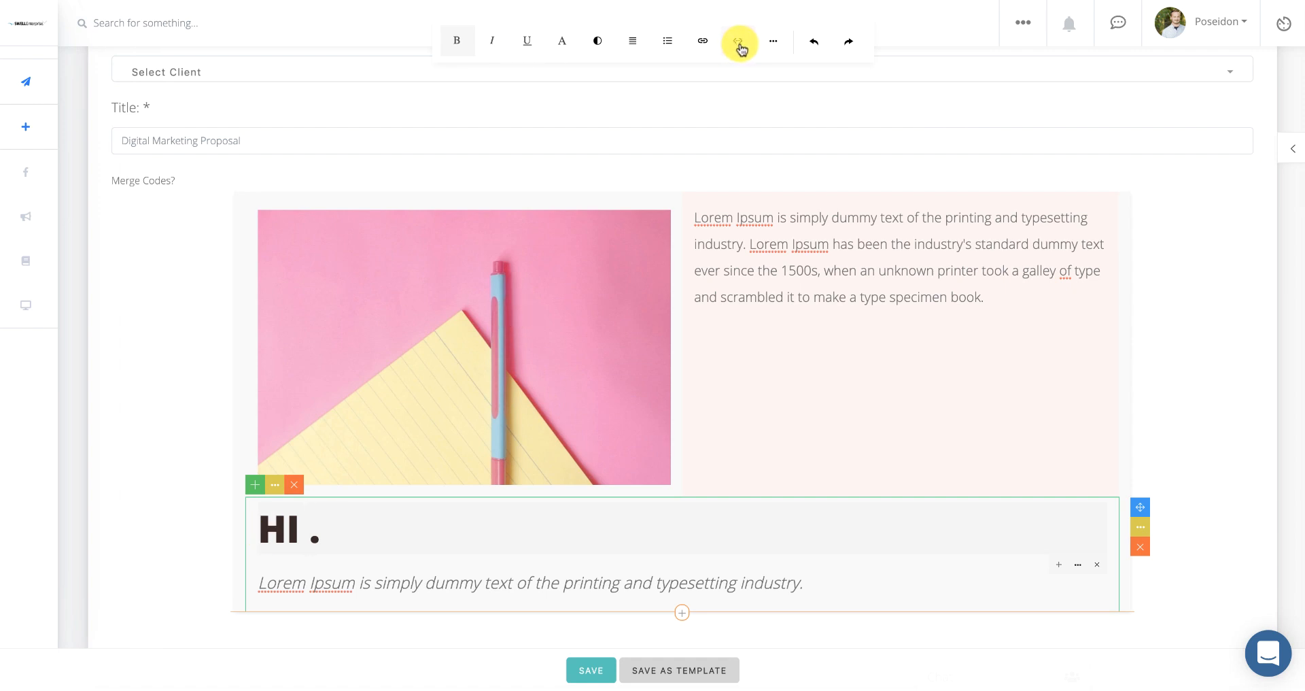
# Insert the Client First Name and Client Last Name merge codes between "HI" and the period, separated by a space.
pyautogui.click(740, 45)
pyautogui.scroll(-5, 723, 131)
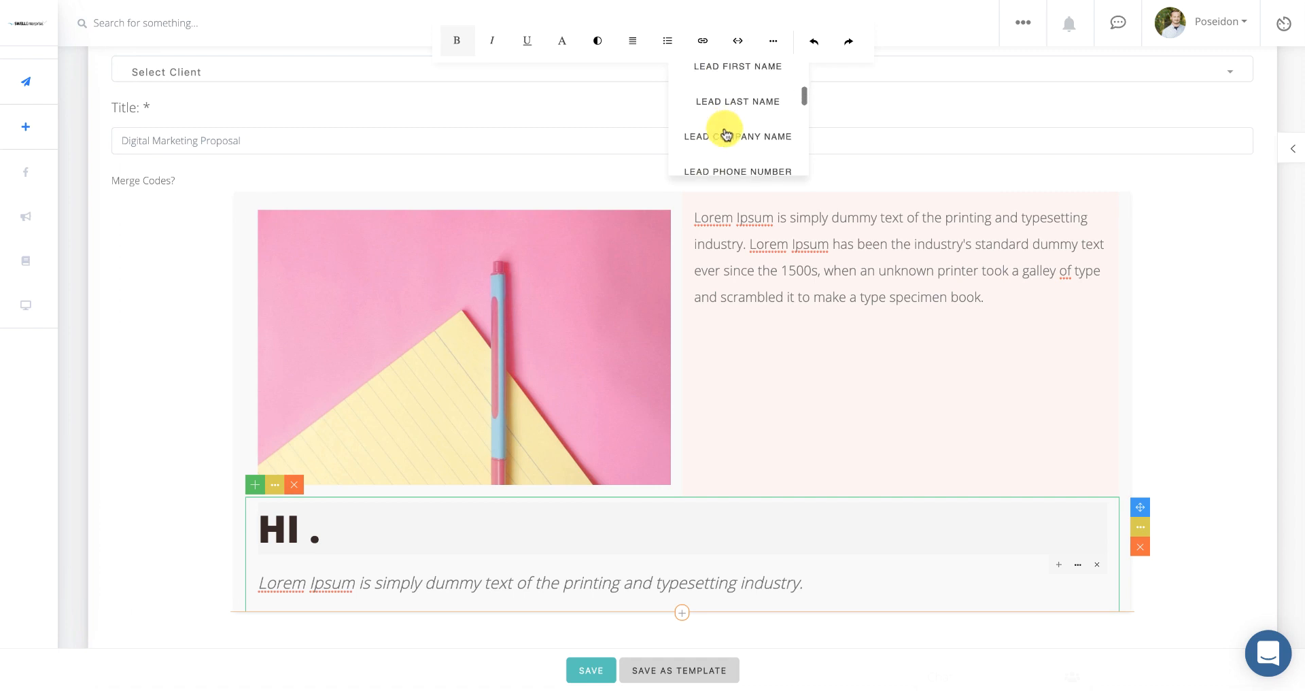
pyautogui.scroll(-8, 726, 133)
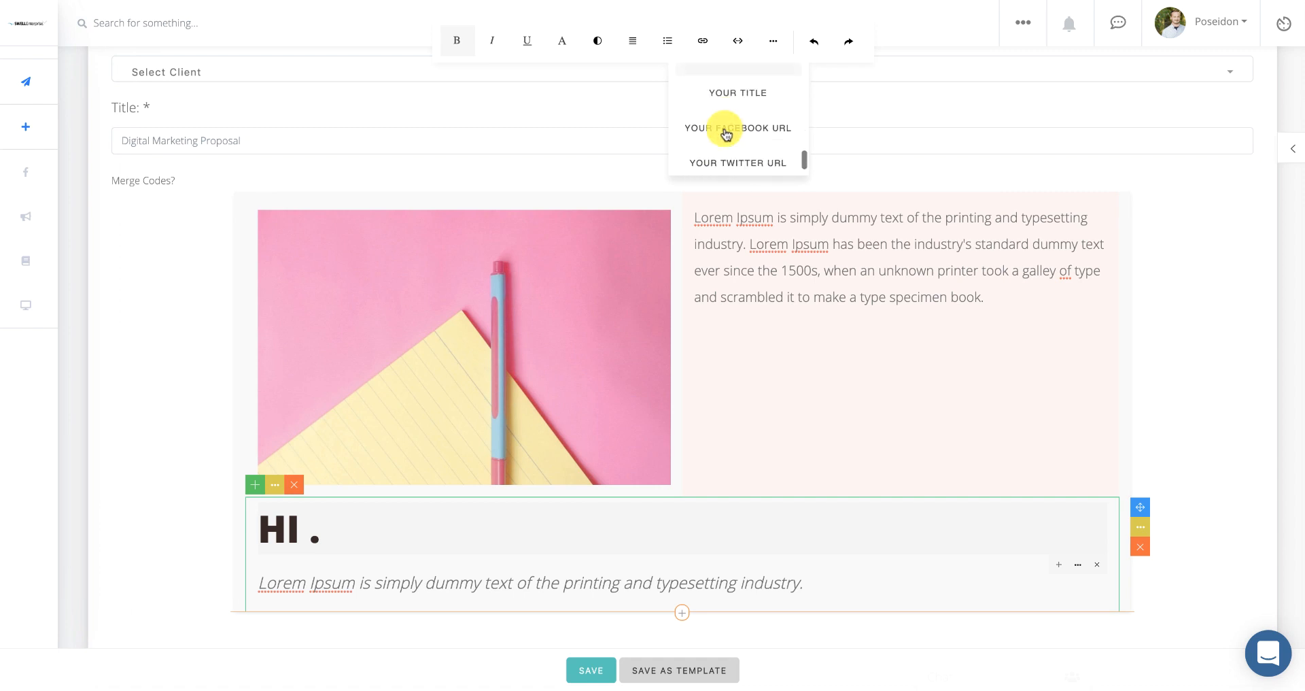
pyautogui.scroll(10, 726, 134)
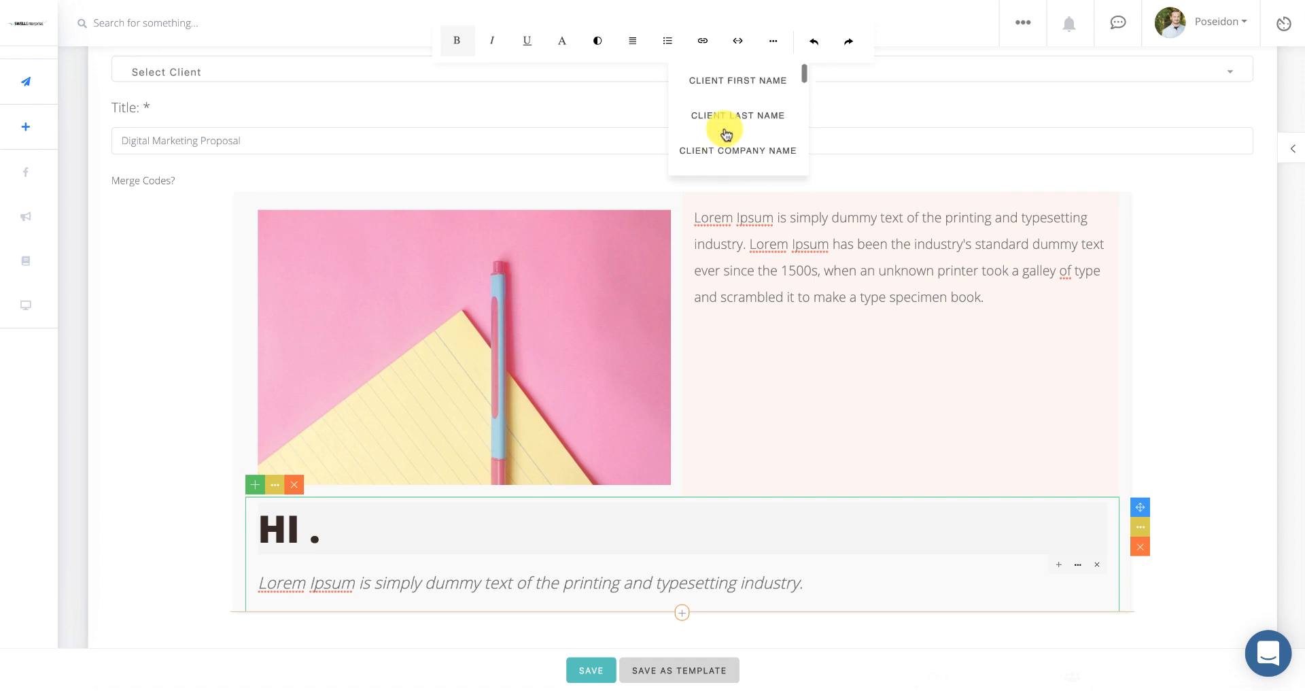
pyautogui.click(760, 88)
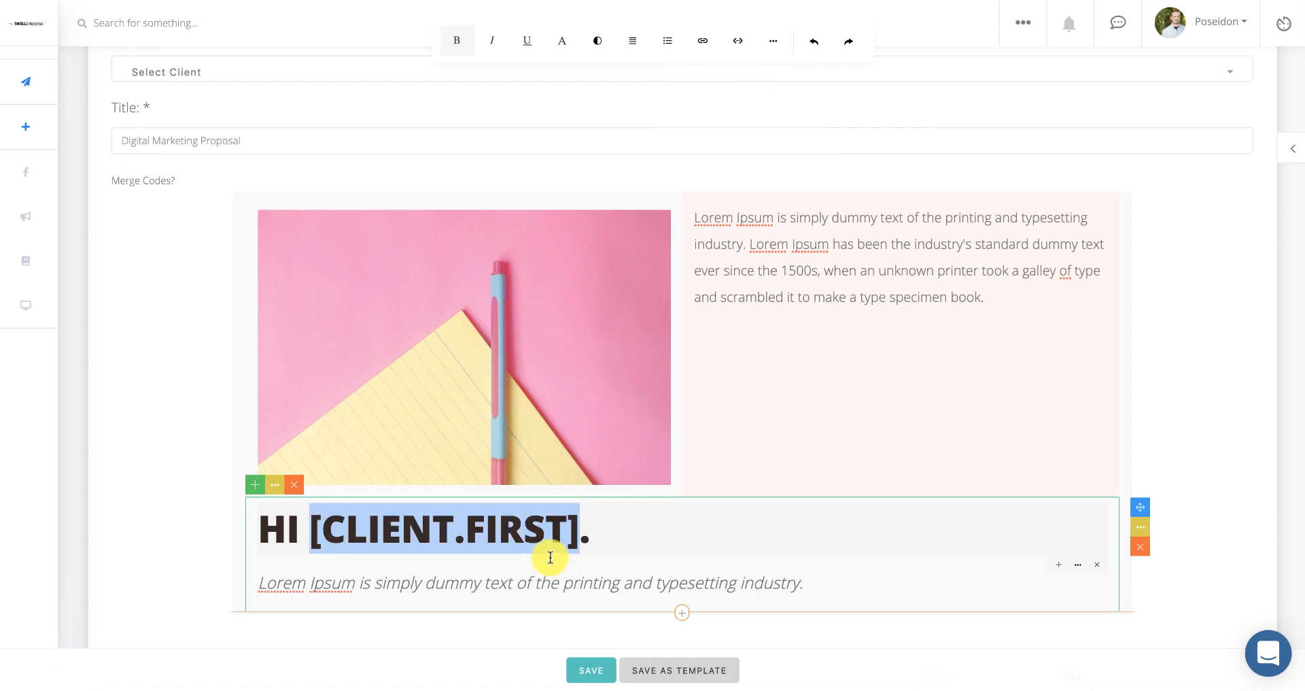
pyautogui.click(579, 530)
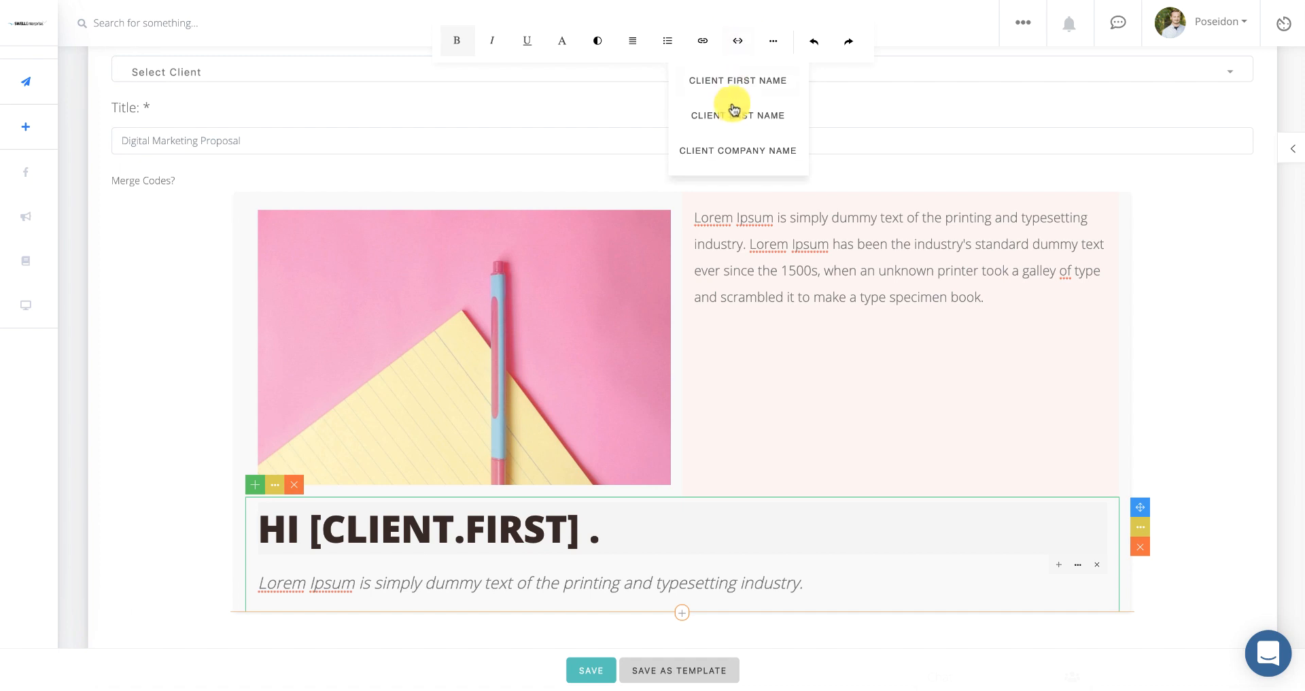
pyautogui.click(729, 111)
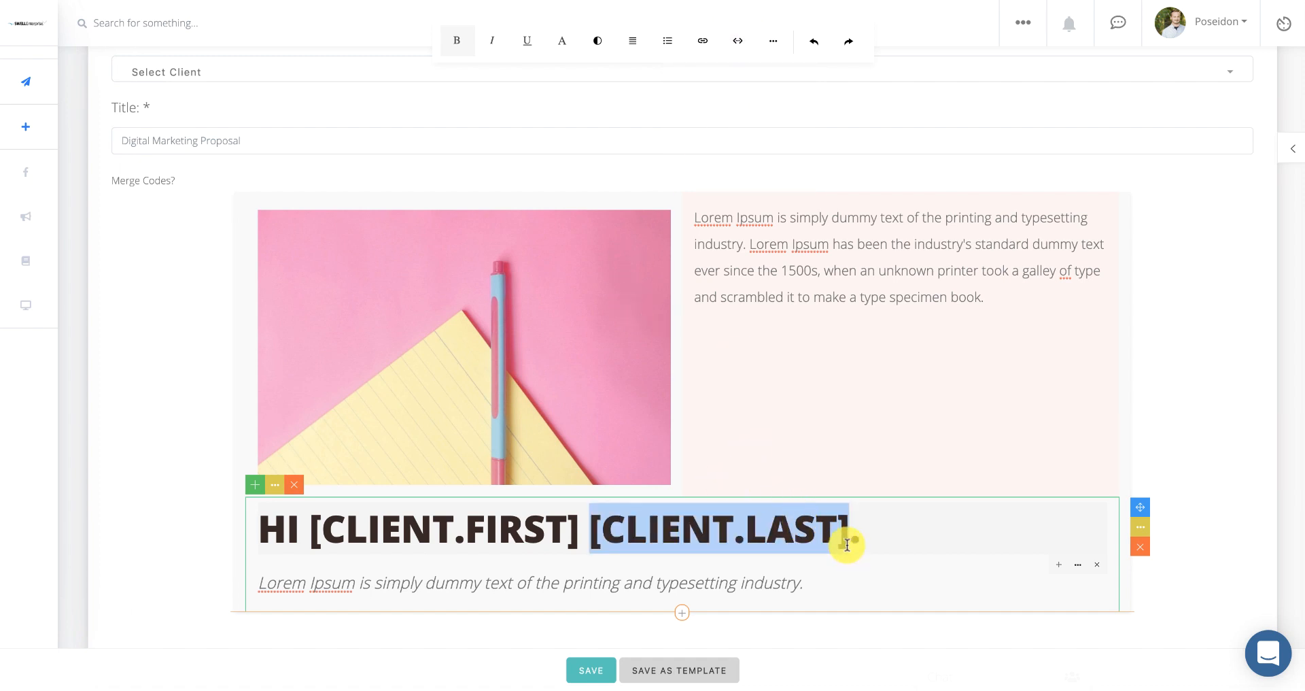
pyautogui.click(848, 525)
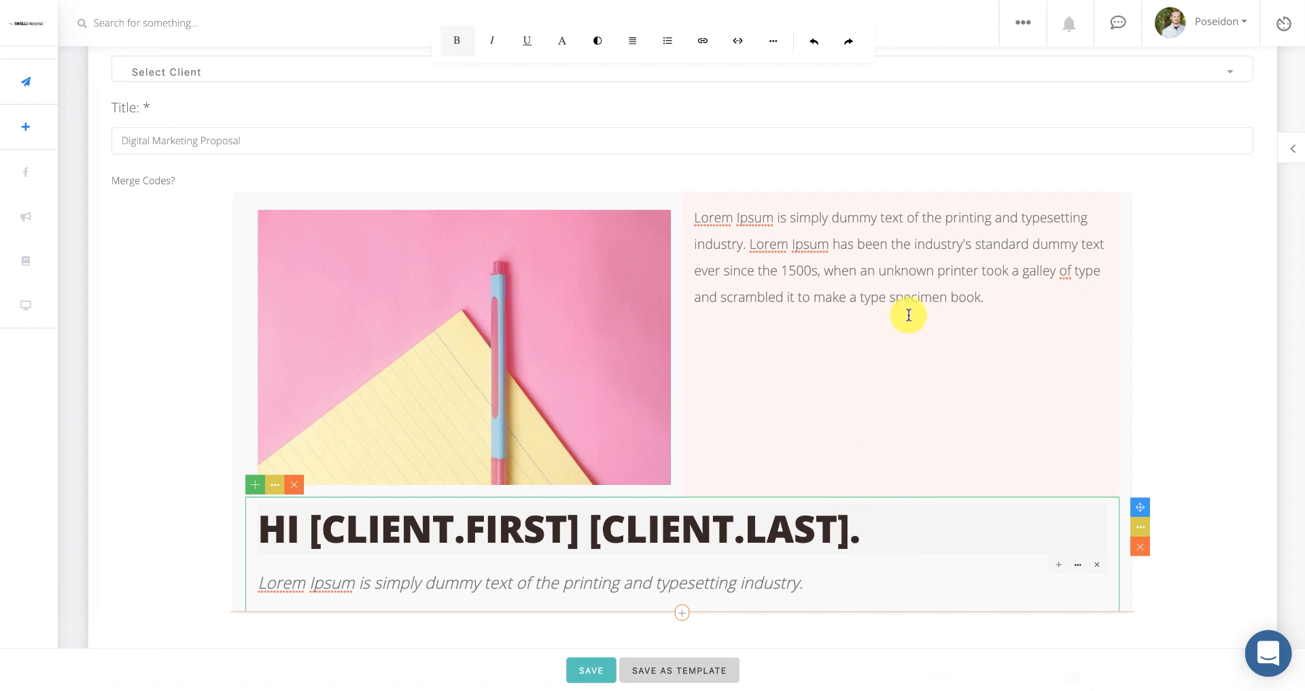
# Preview the proposal at several screen widths, including 320px and 1440px, and return to the editor.
pyautogui.scroll(1, 938, 292)
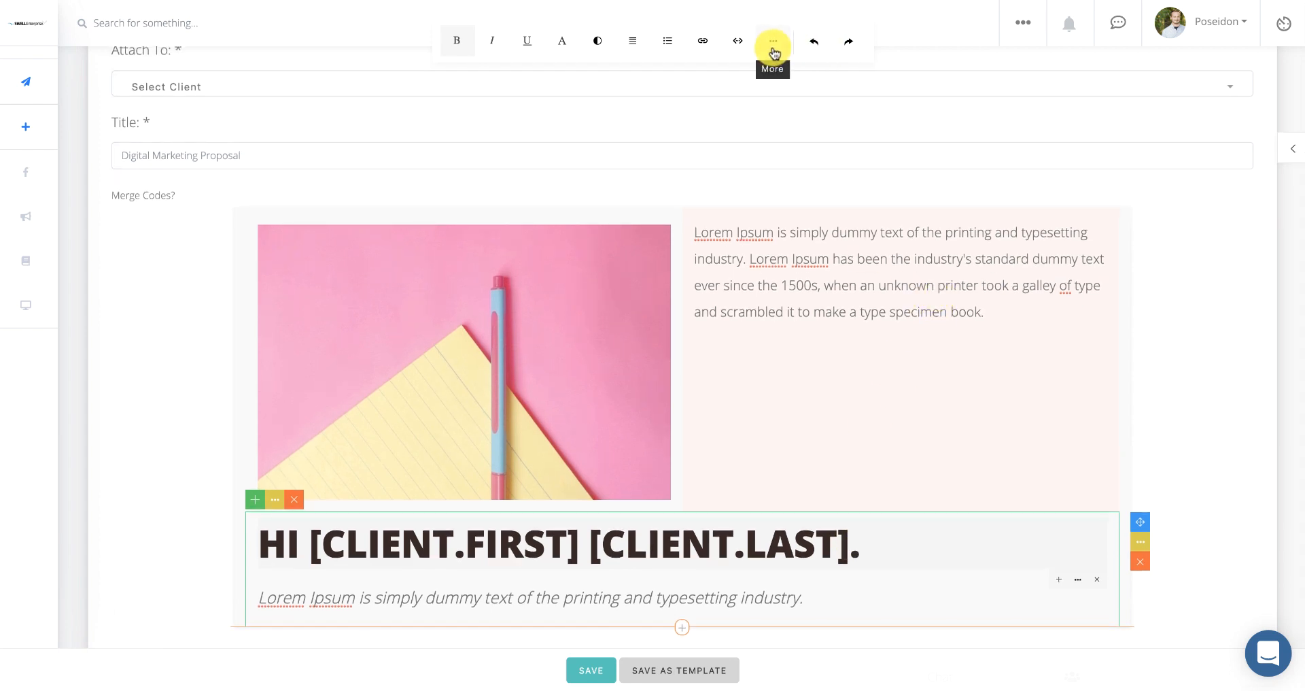
pyautogui.click(774, 53)
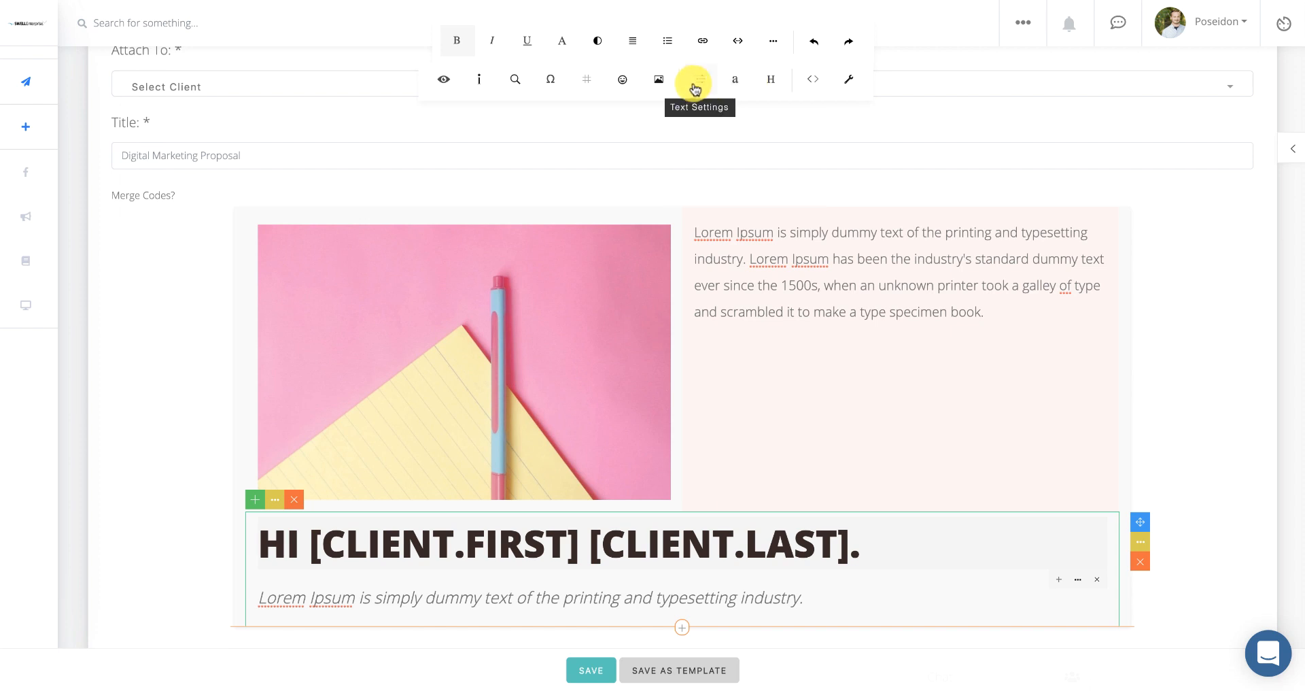
pyautogui.click(454, 83)
pyautogui.click(651, 19)
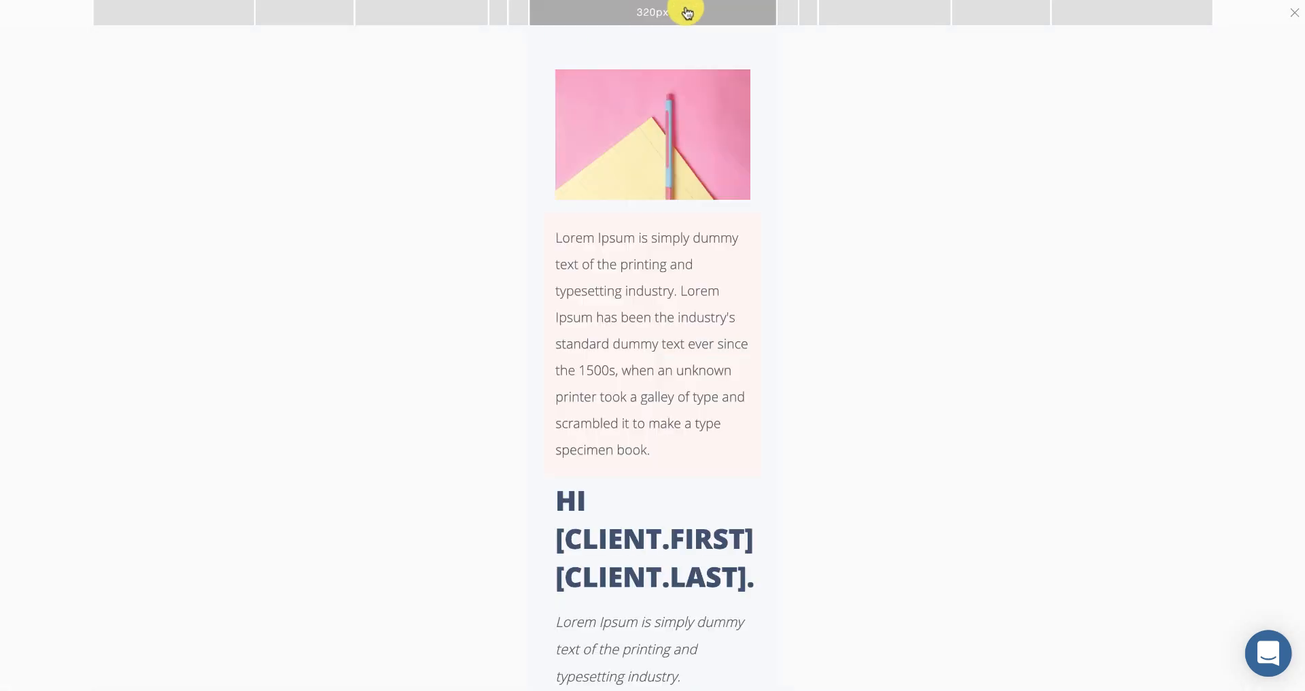
pyautogui.click(845, 17)
pyautogui.click(1078, 20)
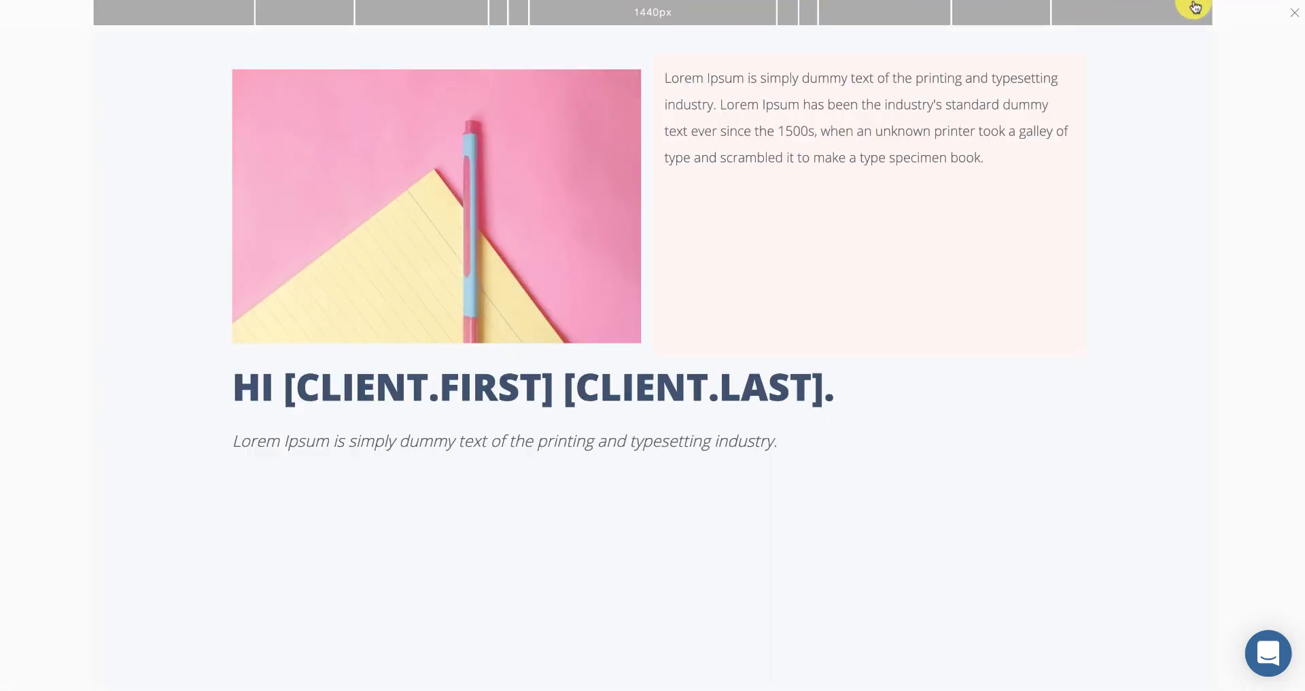
pyautogui.click(1295, 13)
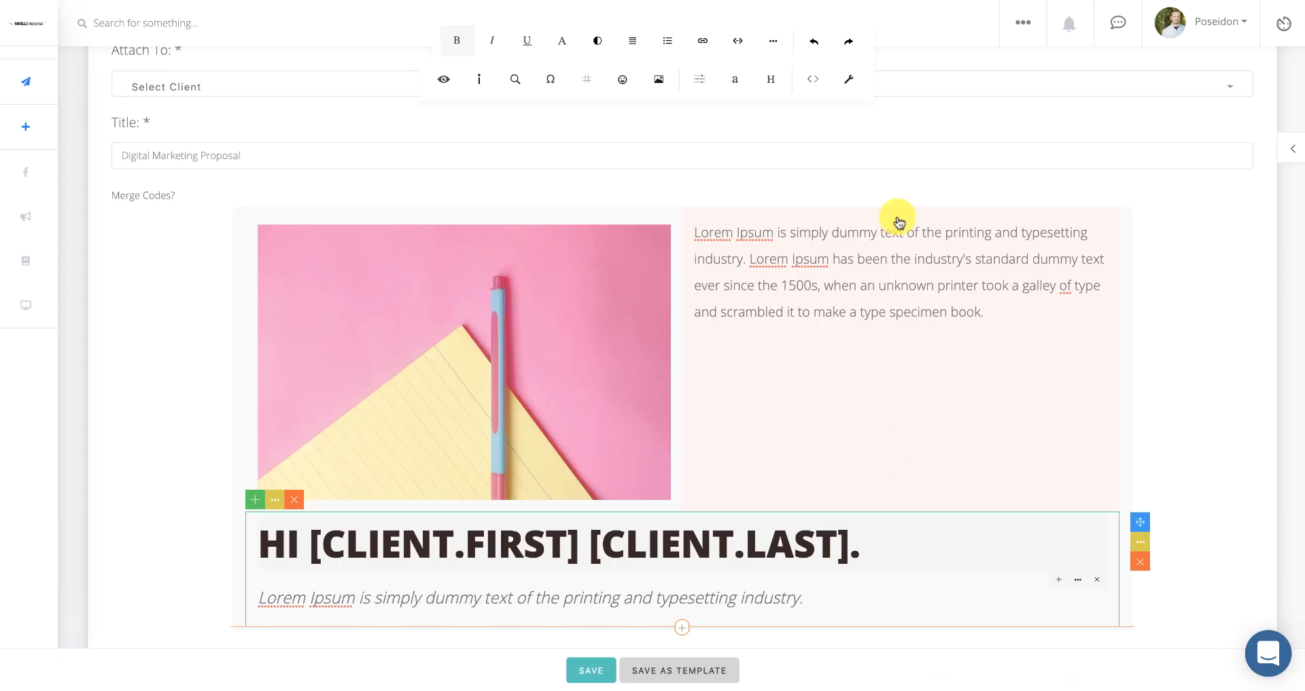
# Examine the editor preferences, including the Builder Mode and Paste result choices, and leave them without saving changes.
pyautogui.scroll(-1, 824, 384)
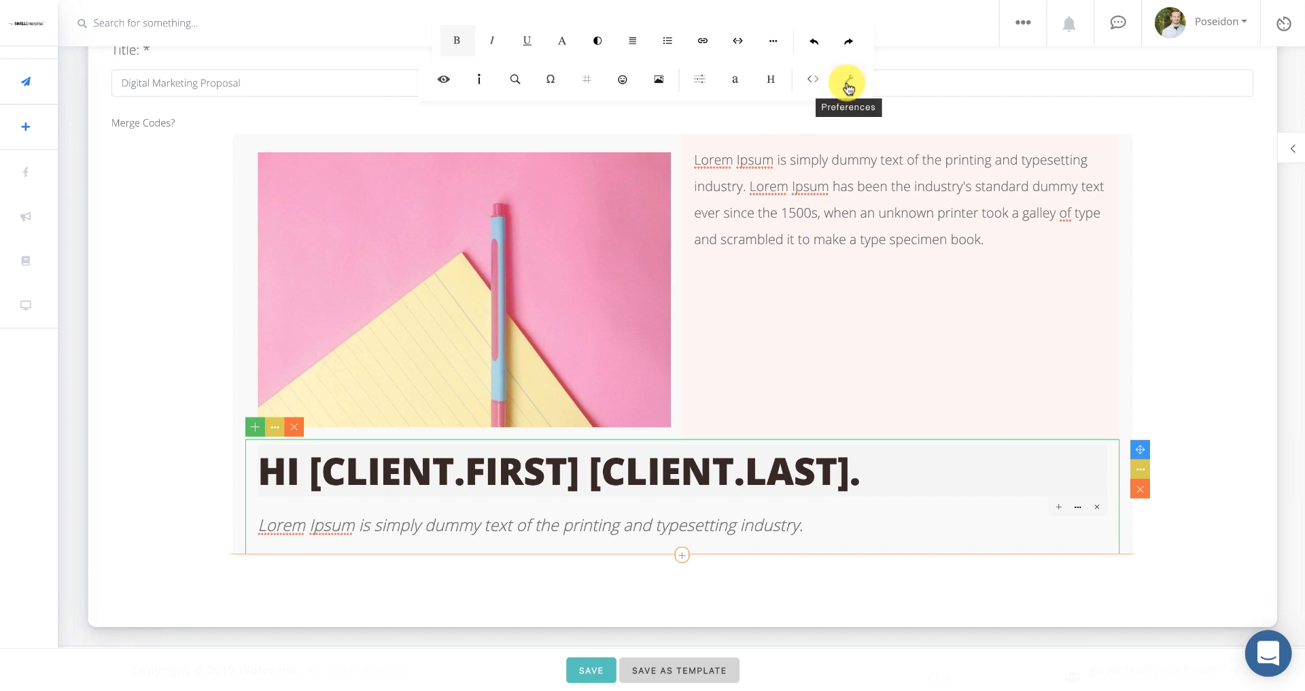
pyautogui.click(848, 85)
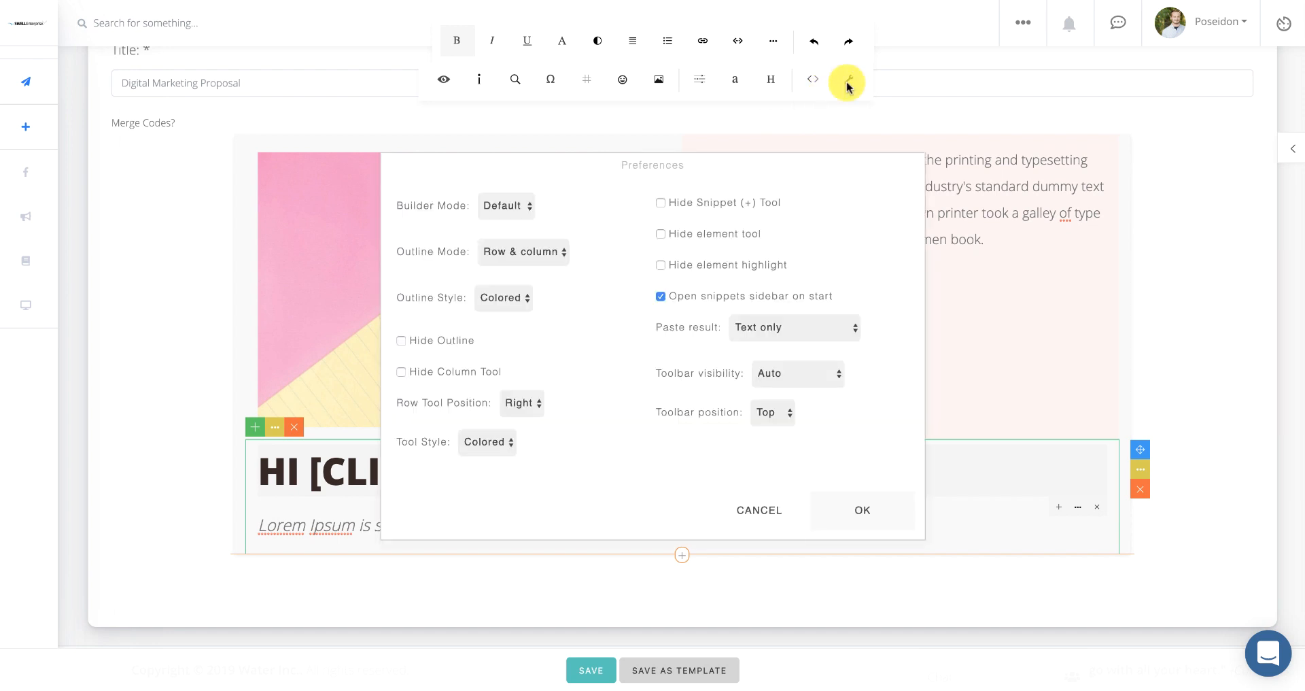
pyautogui.click(506, 204)
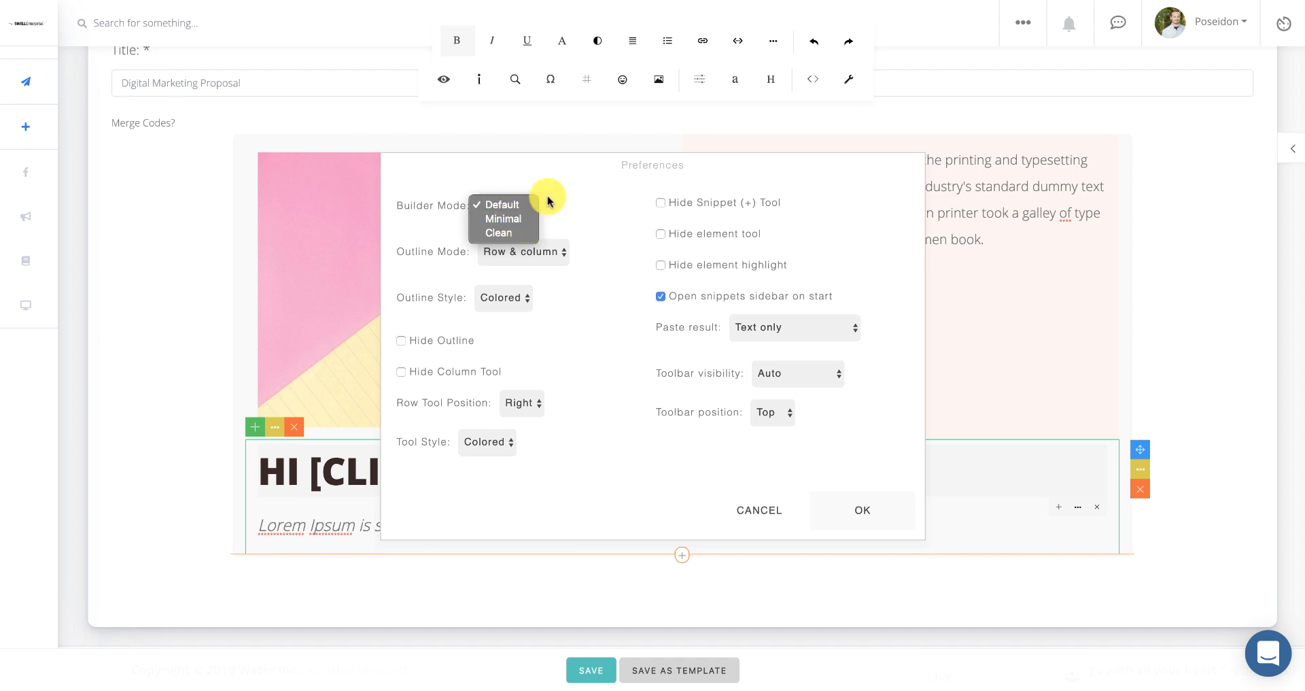
pyautogui.click(568, 220)
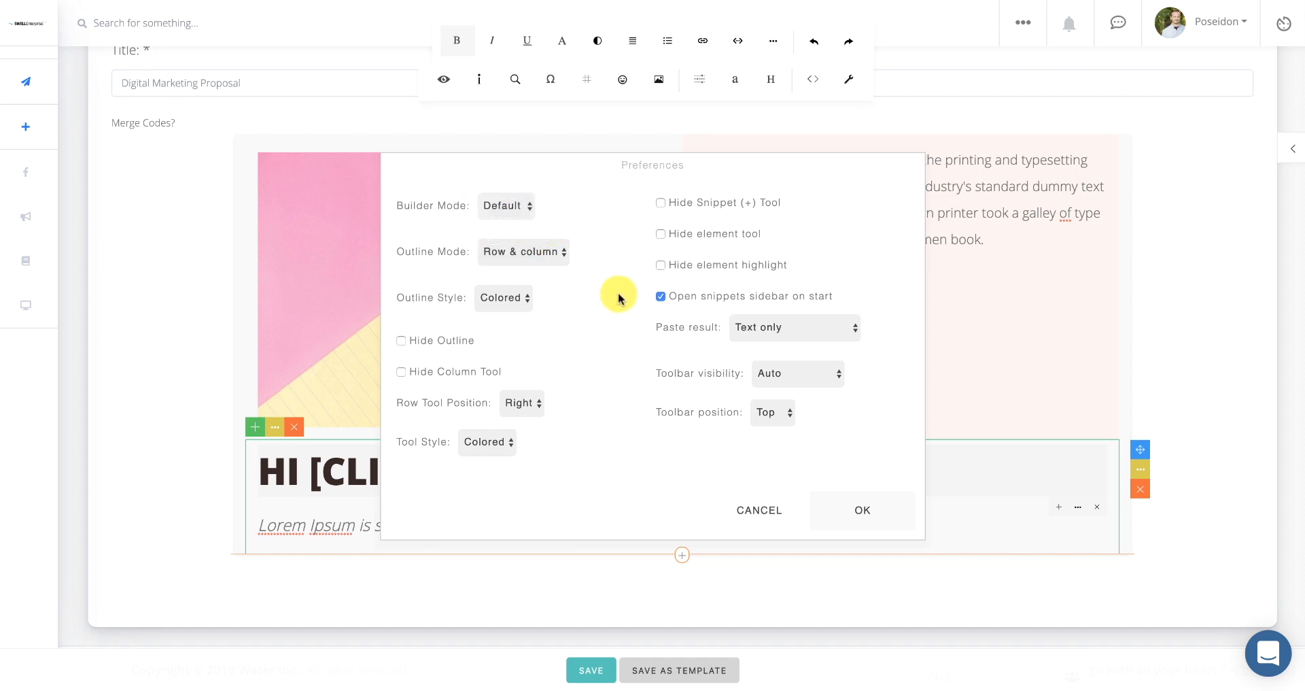
pyautogui.click(754, 326)
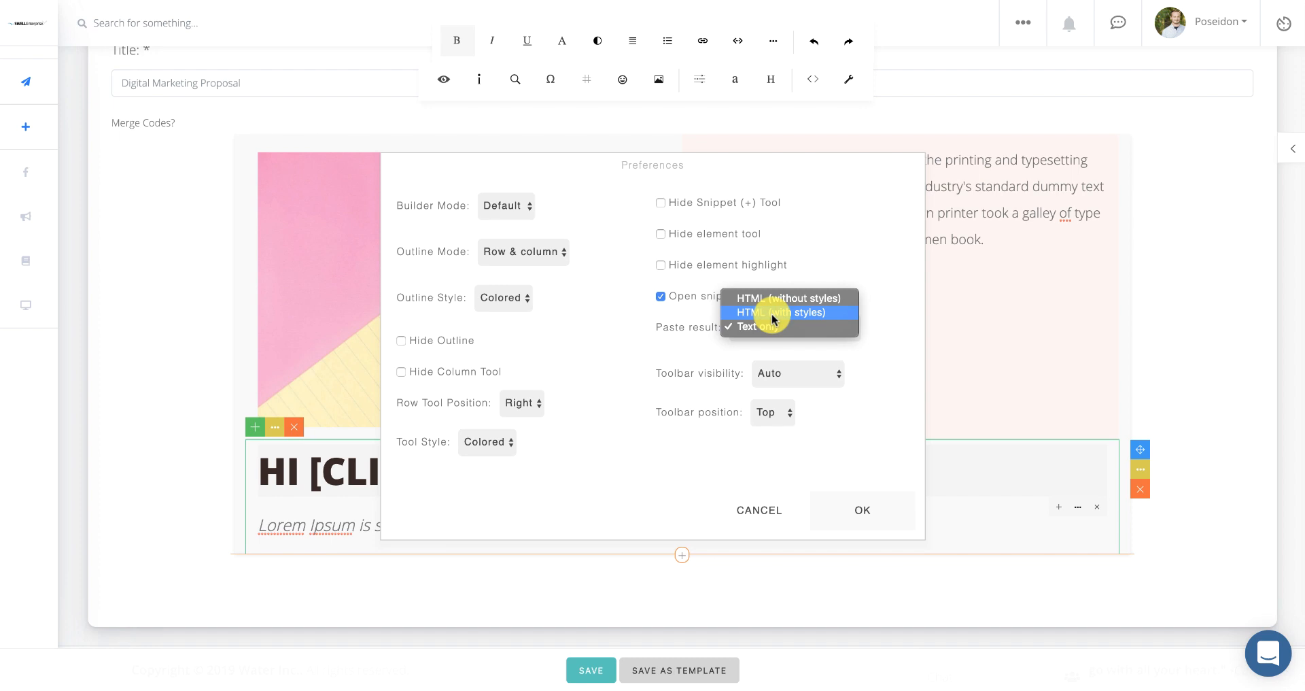
pyautogui.click(695, 331)
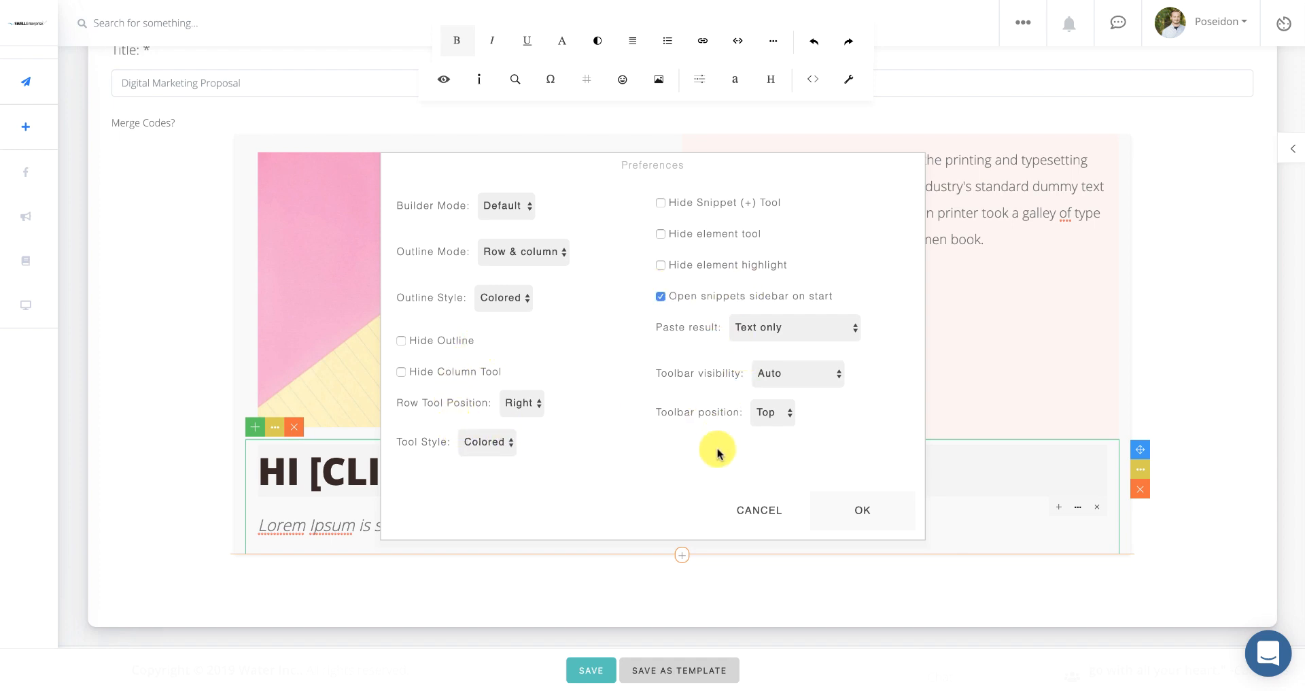
pyautogui.click(767, 508)
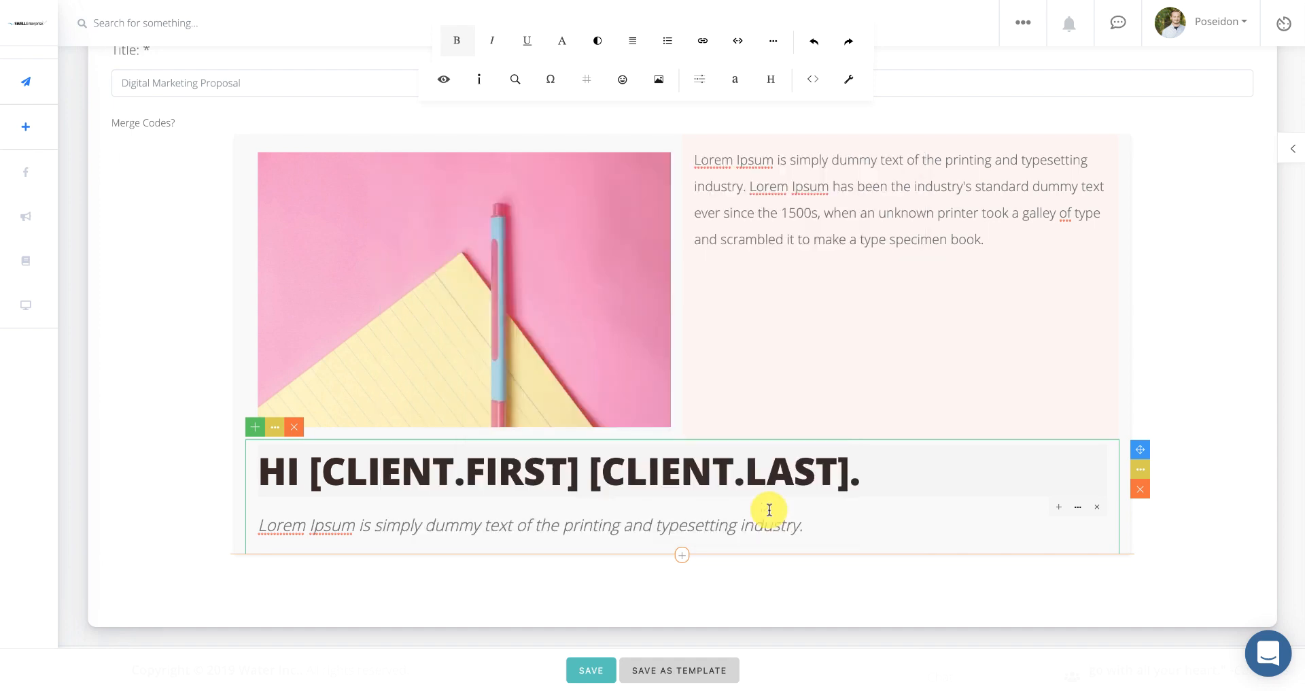
# Delete the headline block with the client merge codes from below the image-and-text block.
pyautogui.scroll(1, 816, 448)
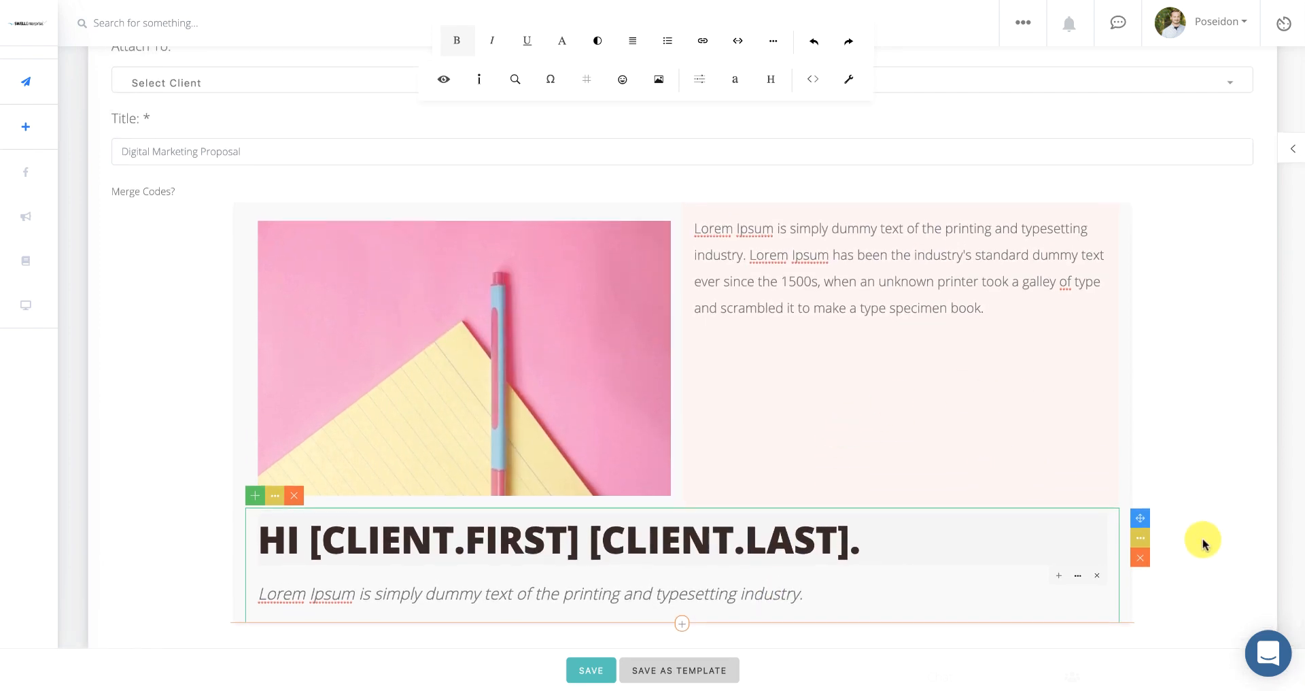
pyautogui.click(1145, 565)
pyautogui.click(783, 380)
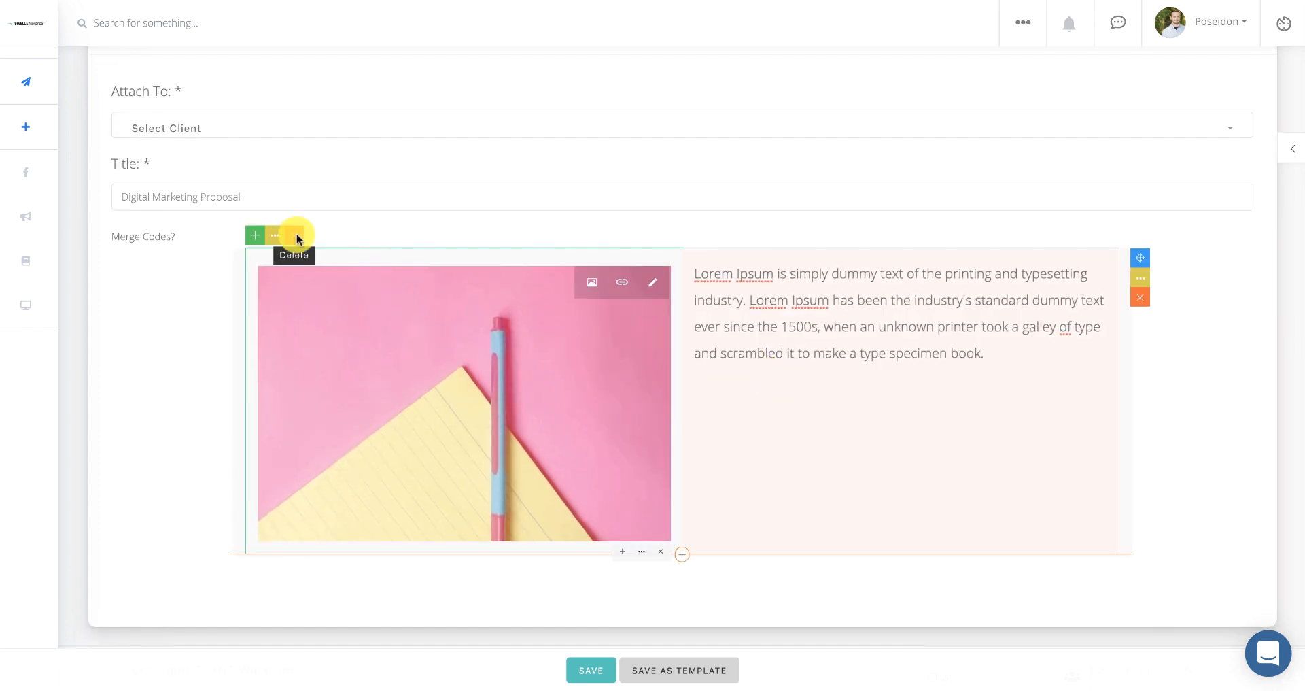
# Delete the pink image block and the remaining Lorem Ipsum text block so the proposal content is empty.
pyautogui.click(296, 234)
pyautogui.click(667, 367)
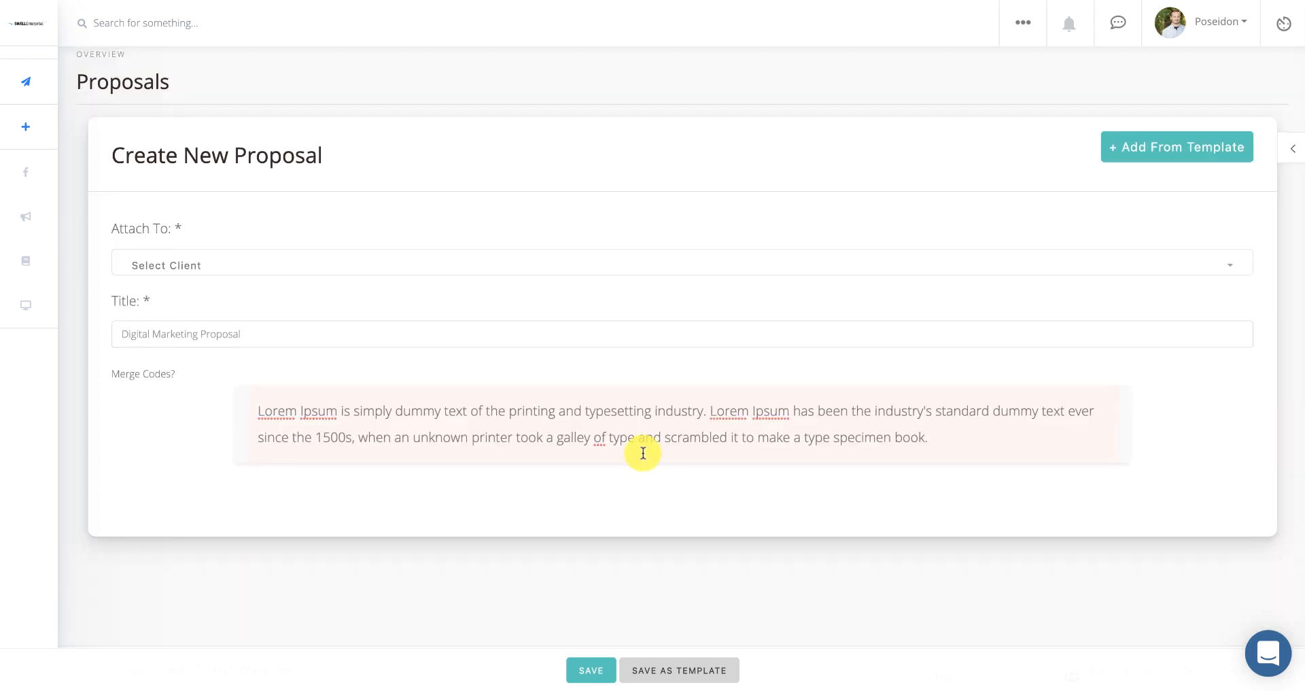
pyautogui.click(636, 434)
pyautogui.click(294, 372)
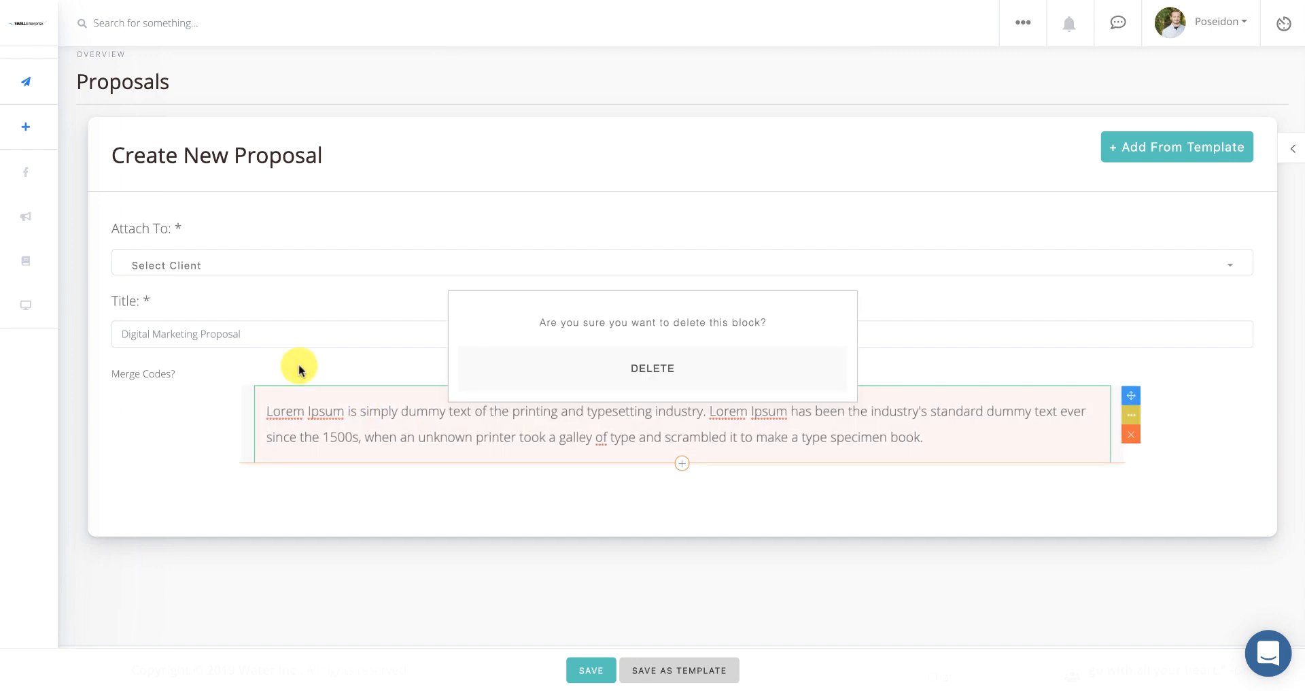
pyautogui.click(592, 380)
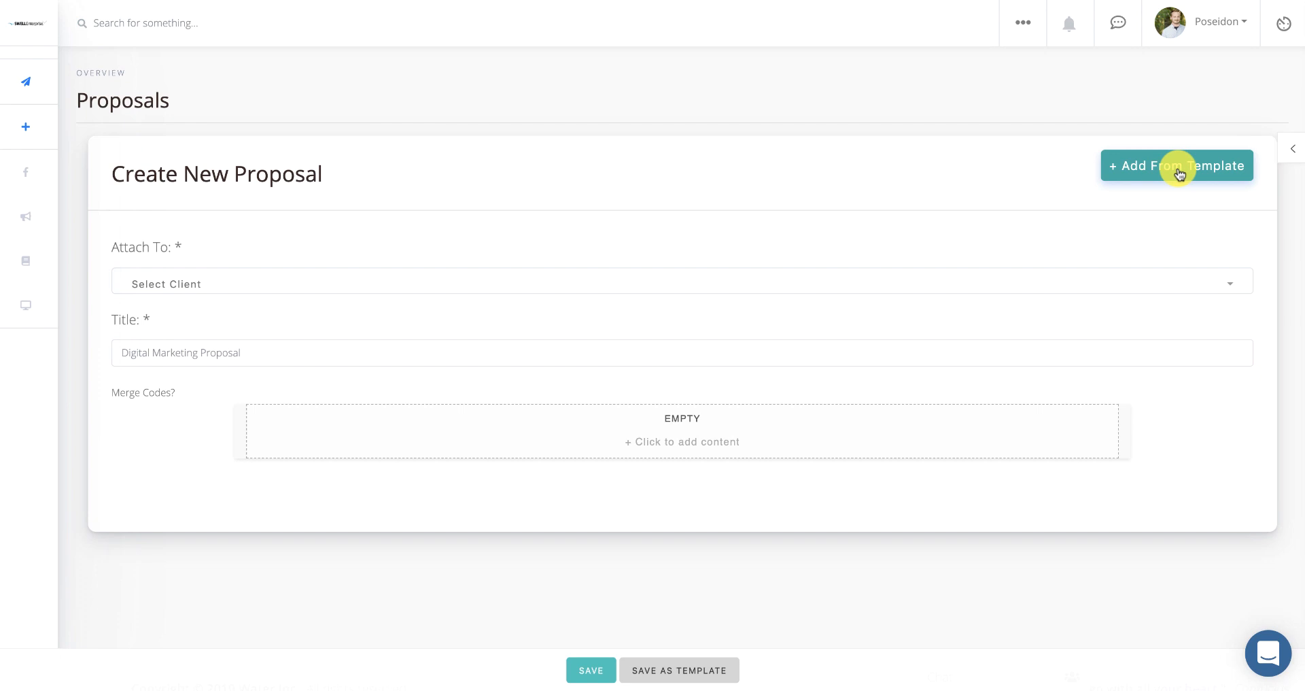
# Load the Web Design Proposal template into the new proposal.
pyautogui.click(1180, 174)
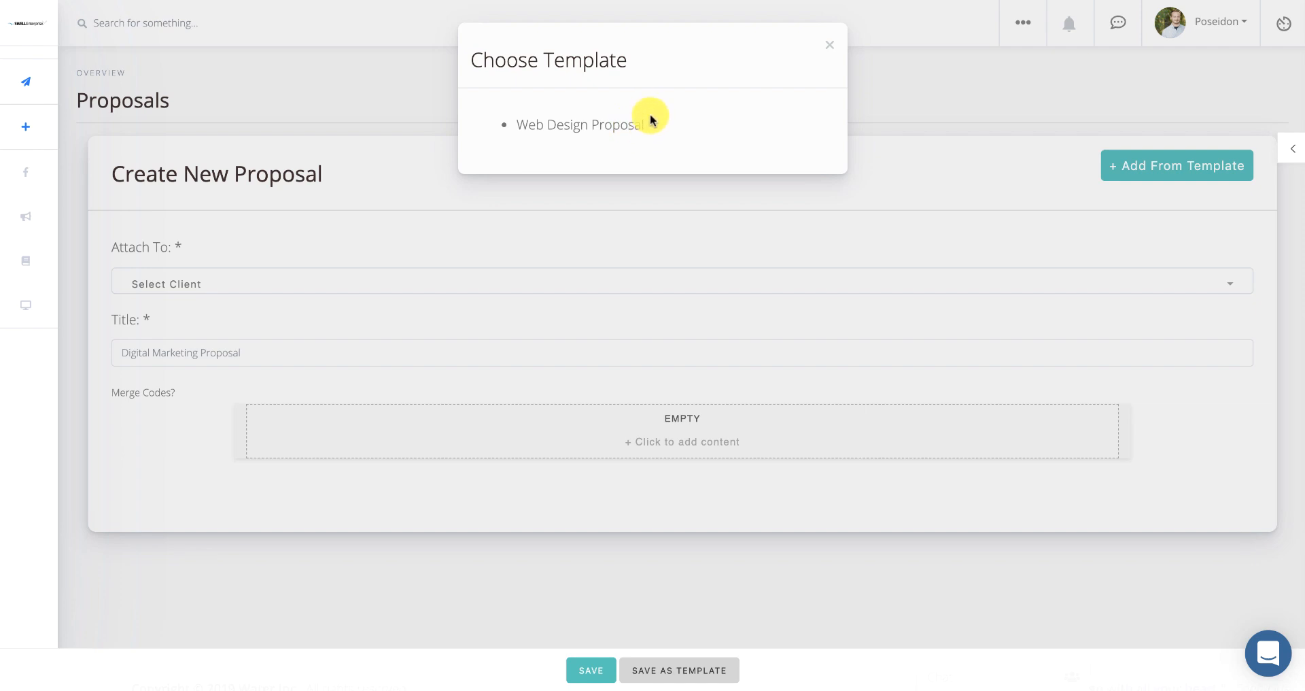
pyautogui.click(609, 123)
# Review the loaded template from the cover and Your Goals through the audience charts, investment table and payment terms to the closing e-signature.
pyautogui.scroll(-10, 675, 289)
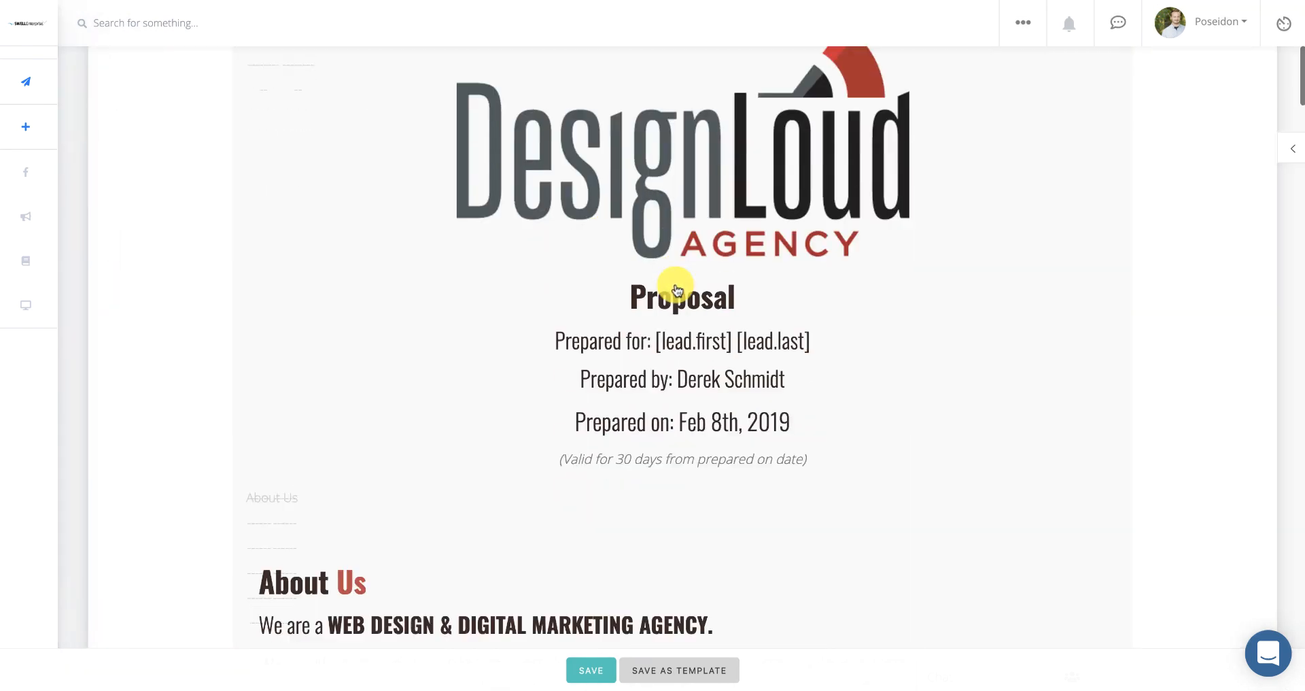
pyautogui.scroll(3, 675, 293)
pyautogui.scroll(-15, 675, 293)
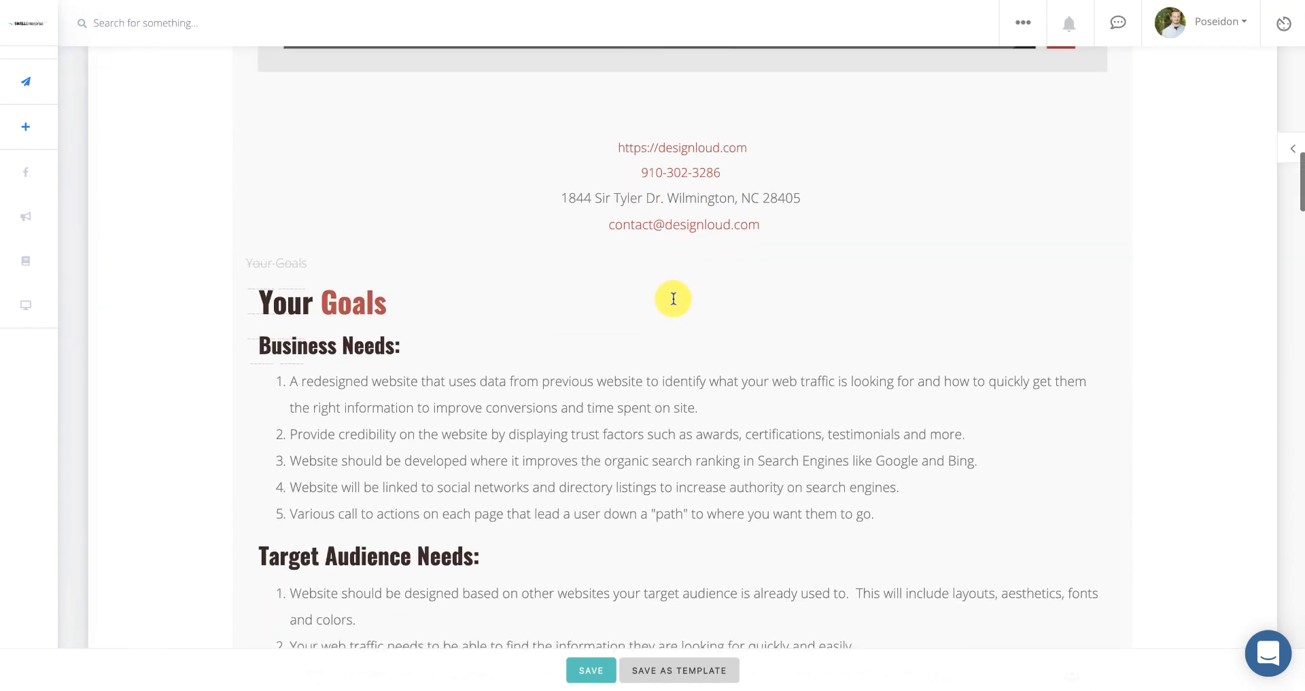
pyautogui.scroll(-12, 673, 298)
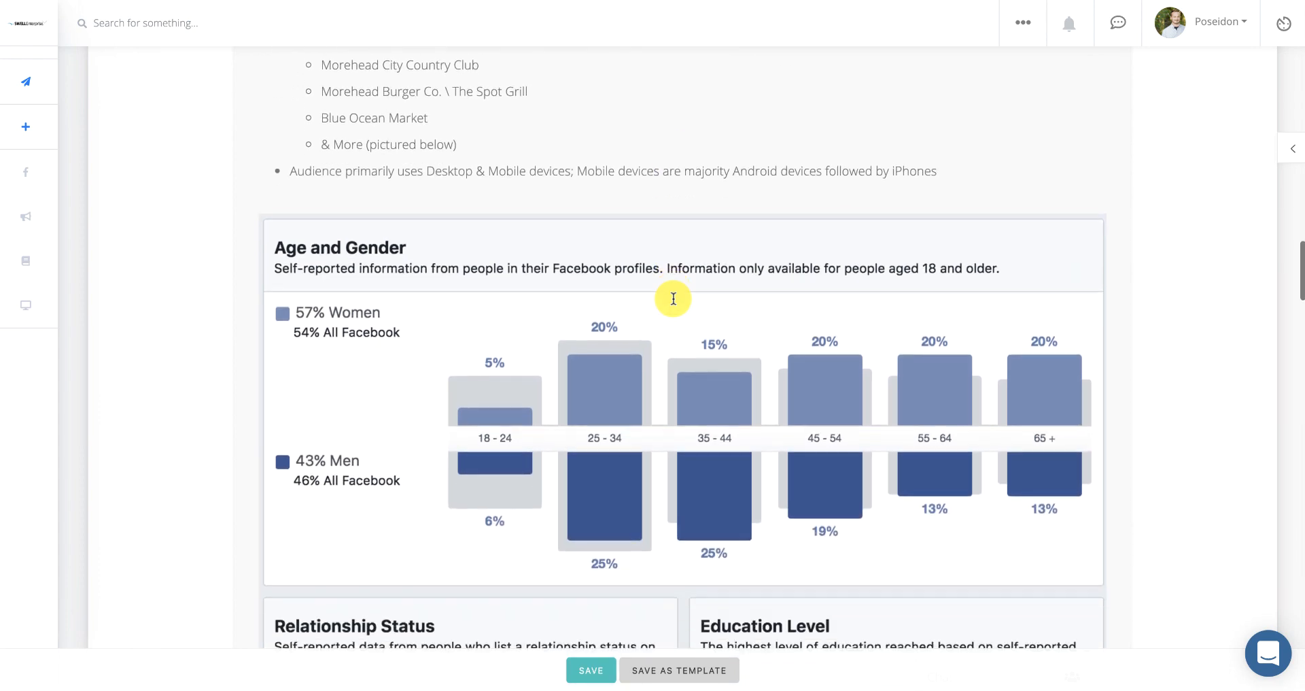
pyautogui.scroll(-12, 673, 299)
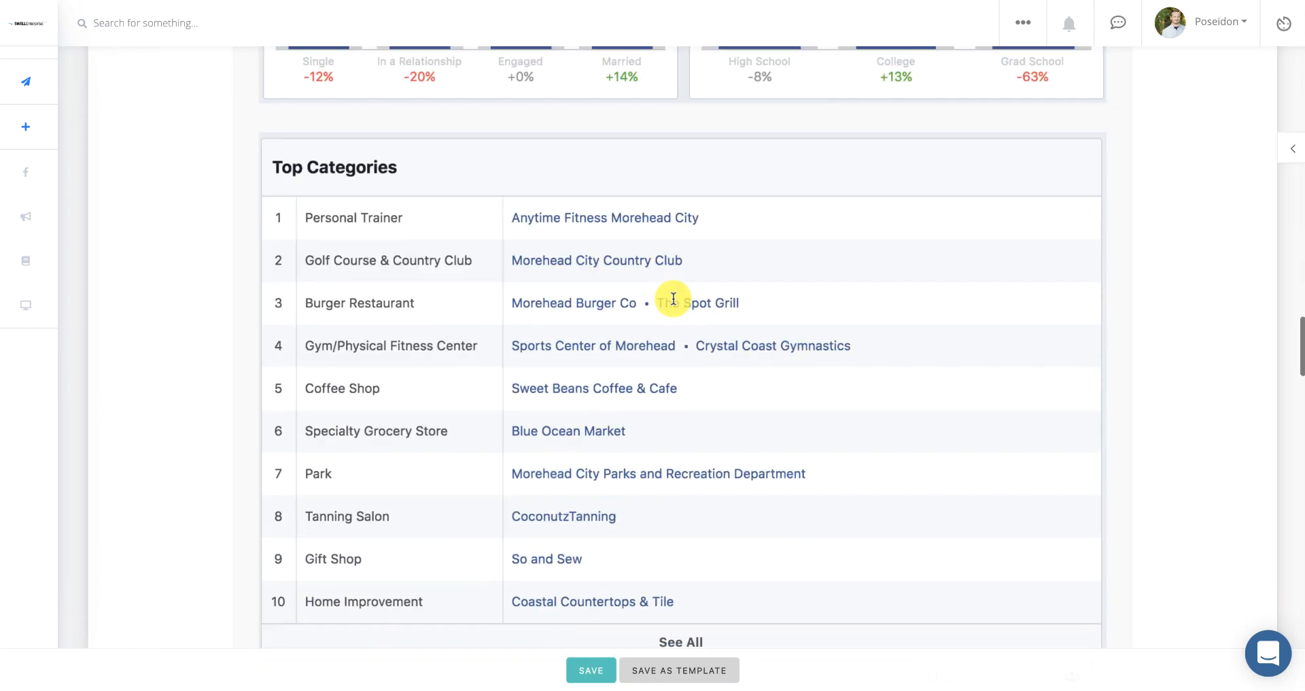
pyautogui.scroll(-12, 673, 298)
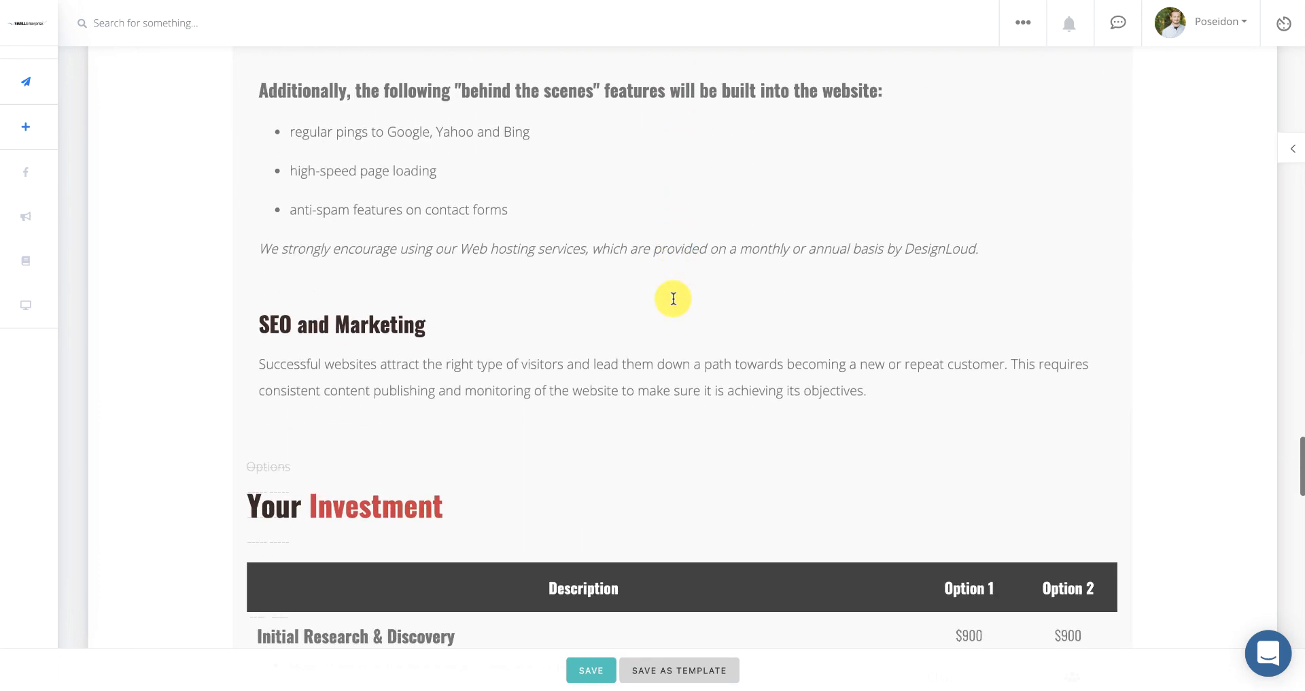
pyautogui.scroll(-10, 965, 378)
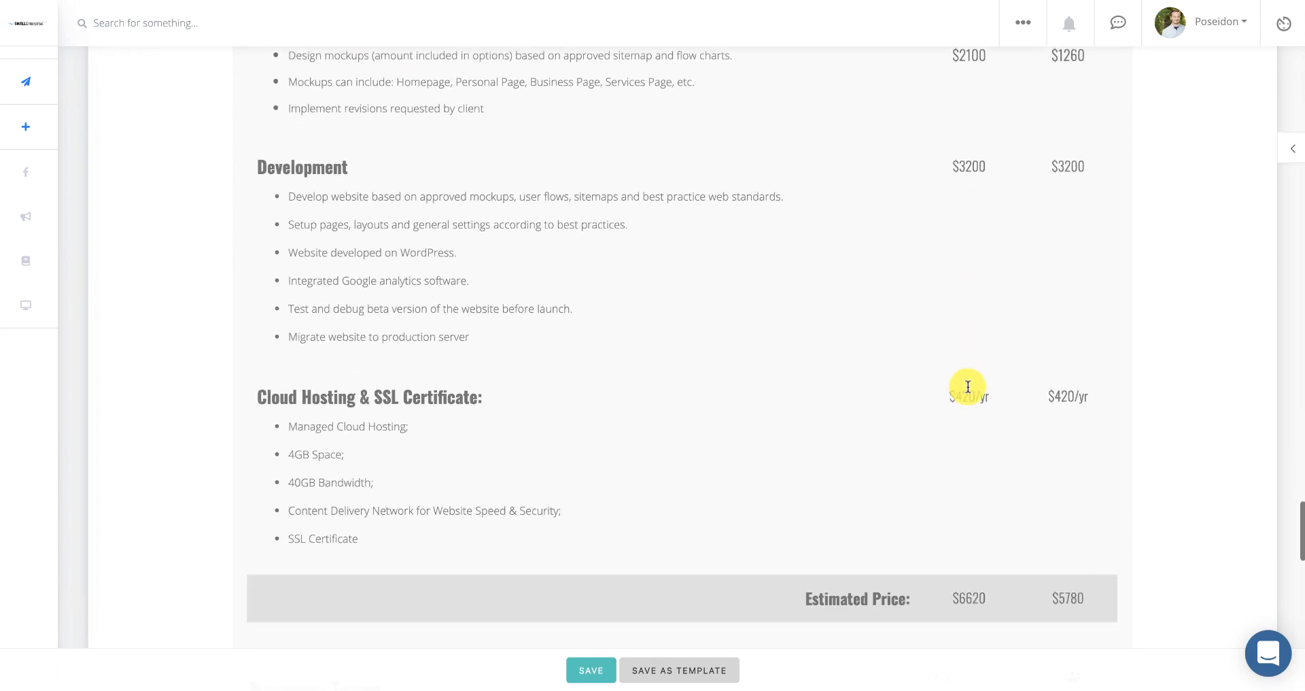
pyautogui.scroll(-6, 968, 386)
pyautogui.scroll(5, 969, 386)
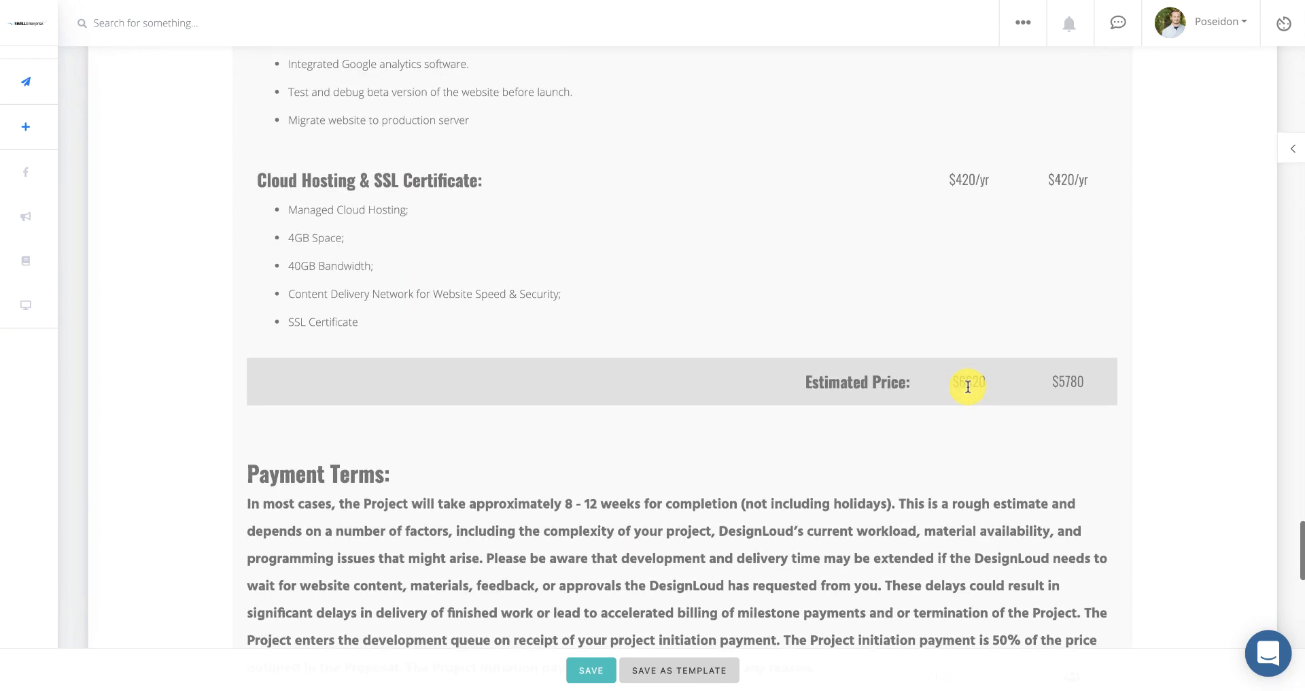
pyautogui.scroll(-15, 968, 386)
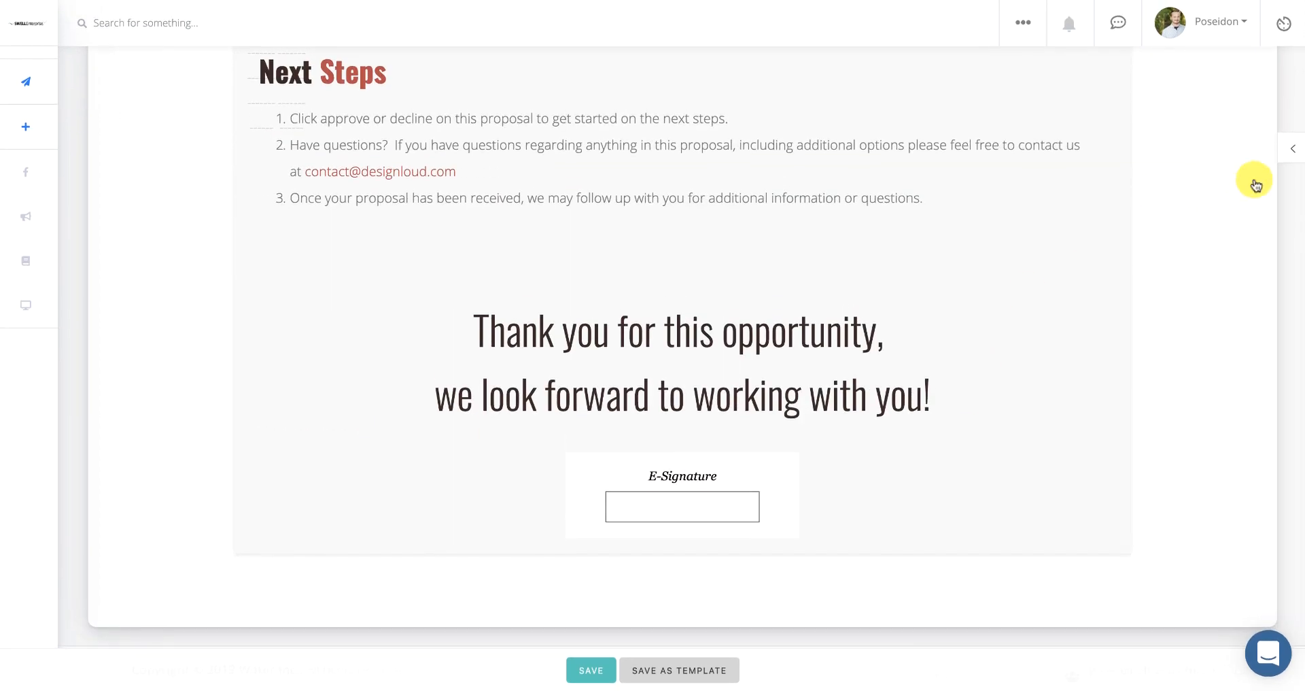
# Add the itemized pricing table block from the Basic content blocks below the E-Signature at the proposal's end.
pyautogui.click(1291, 149)
pyautogui.scroll(-6, 1230, 446)
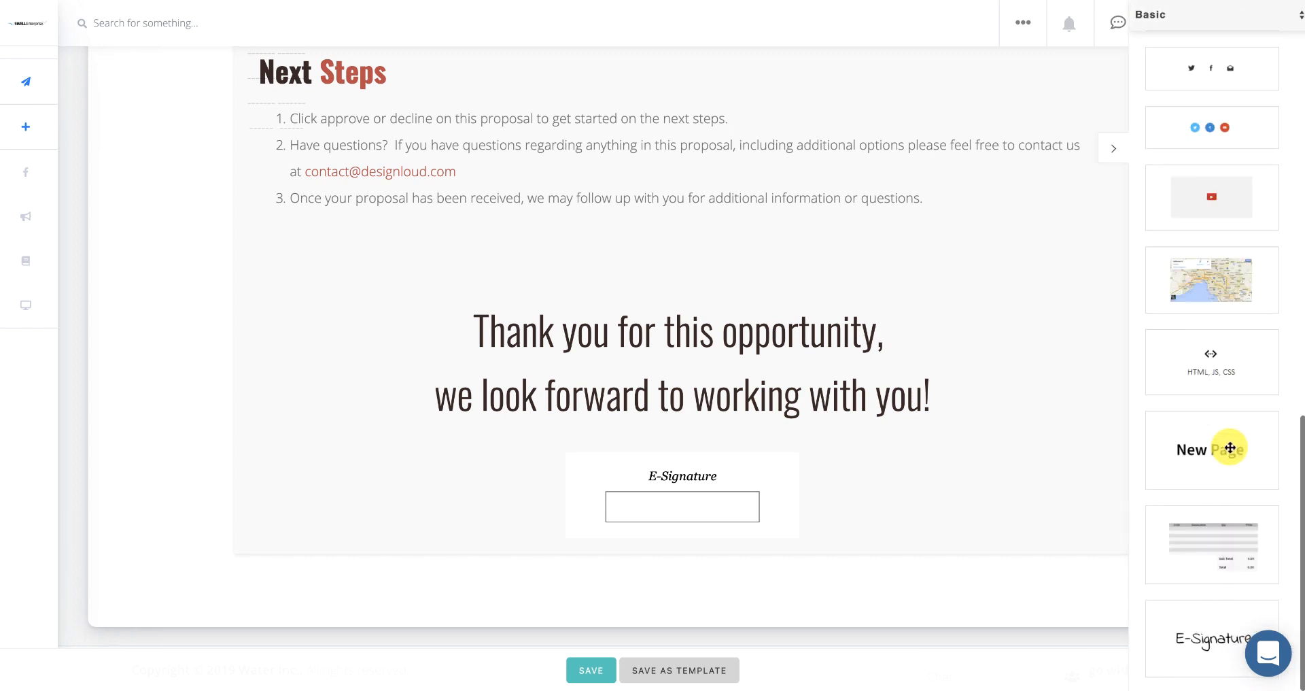
pyautogui.moveTo(1203, 548)
pyautogui.mouseDown()
pyautogui.moveTo(856, 574)
pyautogui.moveTo(751, 466)
pyautogui.moveTo(694, 554)
pyautogui.mouseUp()
pyautogui.scroll(-3, 544, 537)
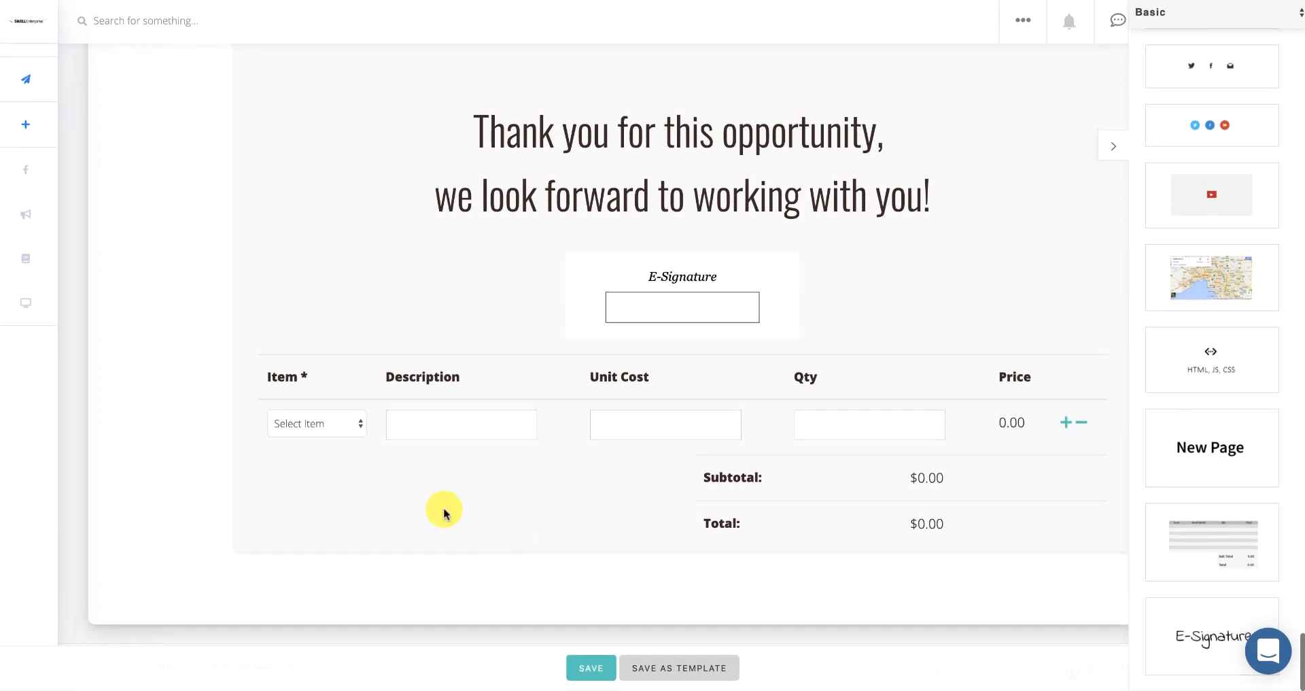
# Choose Hosting as the pricing table's first item and add a second row with the Promotion item.
pyautogui.click(325, 427)
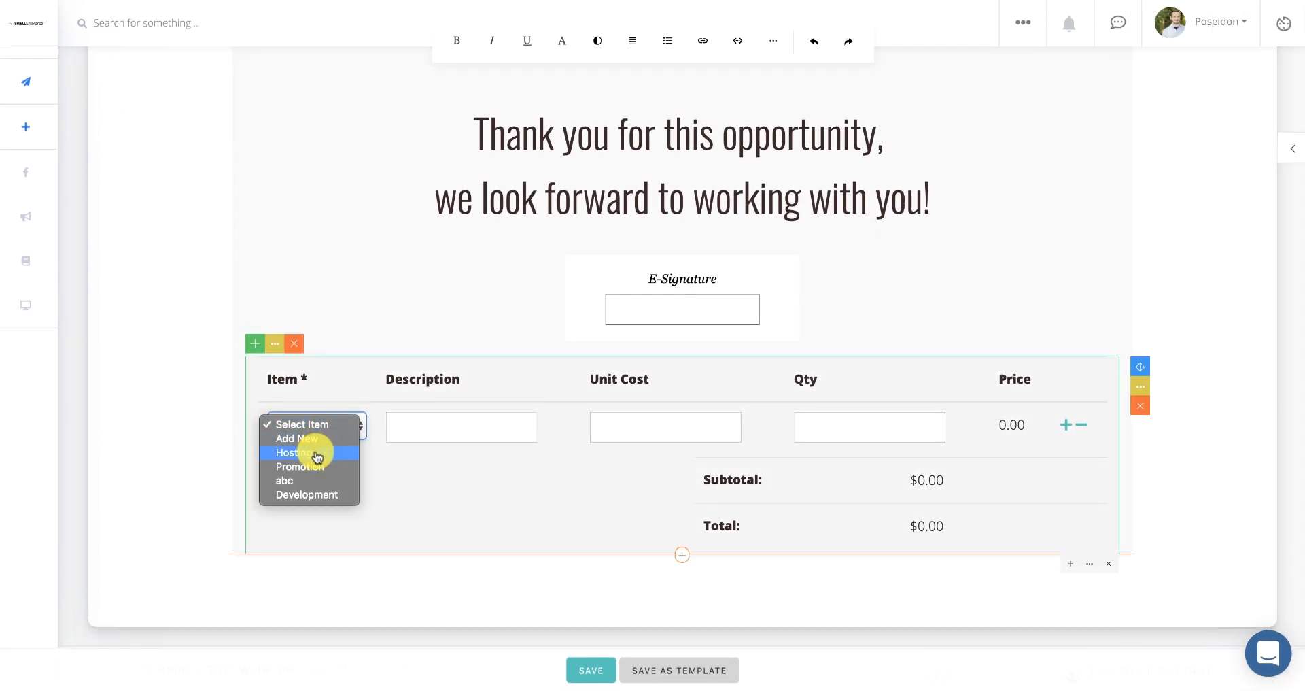
pyautogui.click(317, 454)
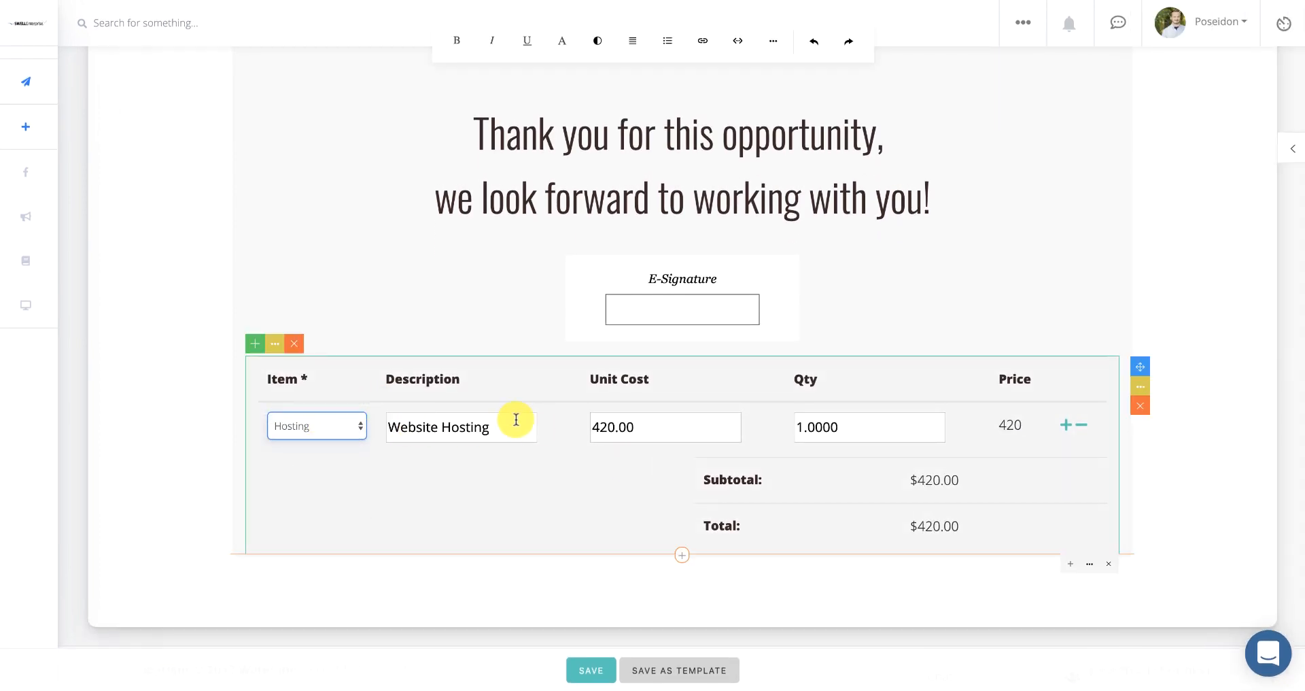
pyautogui.moveTo(516, 419); pyautogui.dragTo(418, 421)
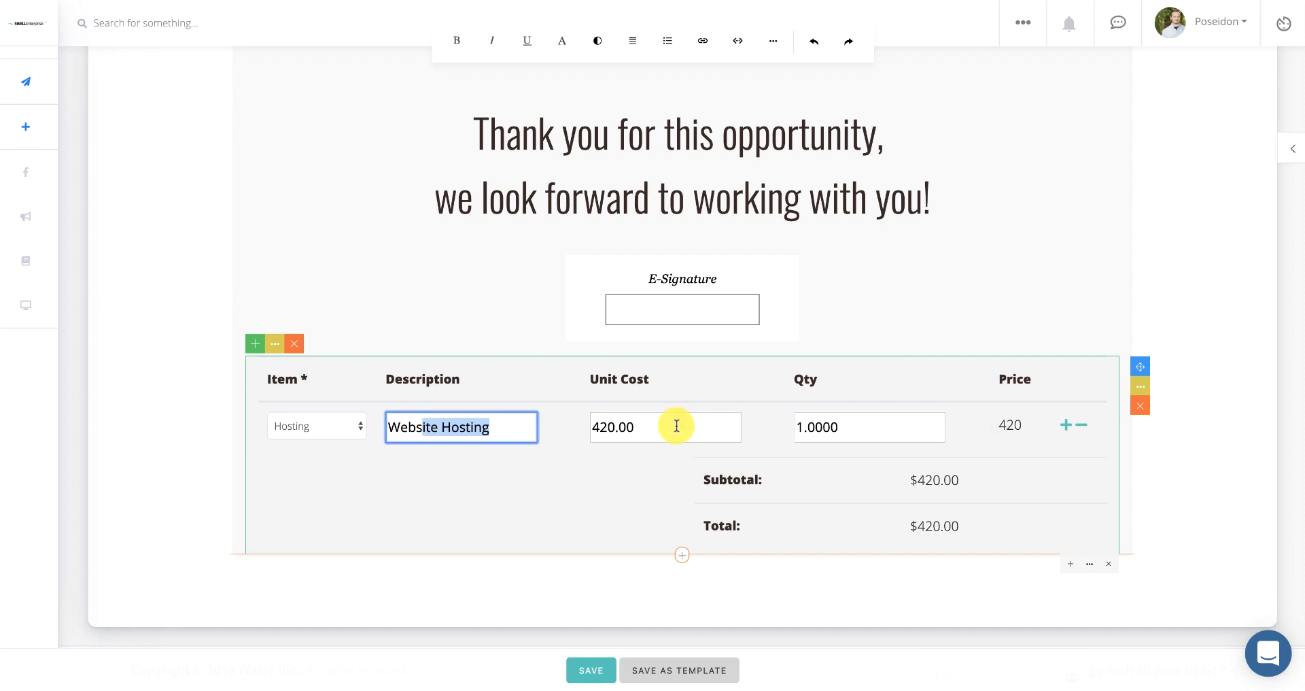
pyautogui.click(1065, 426)
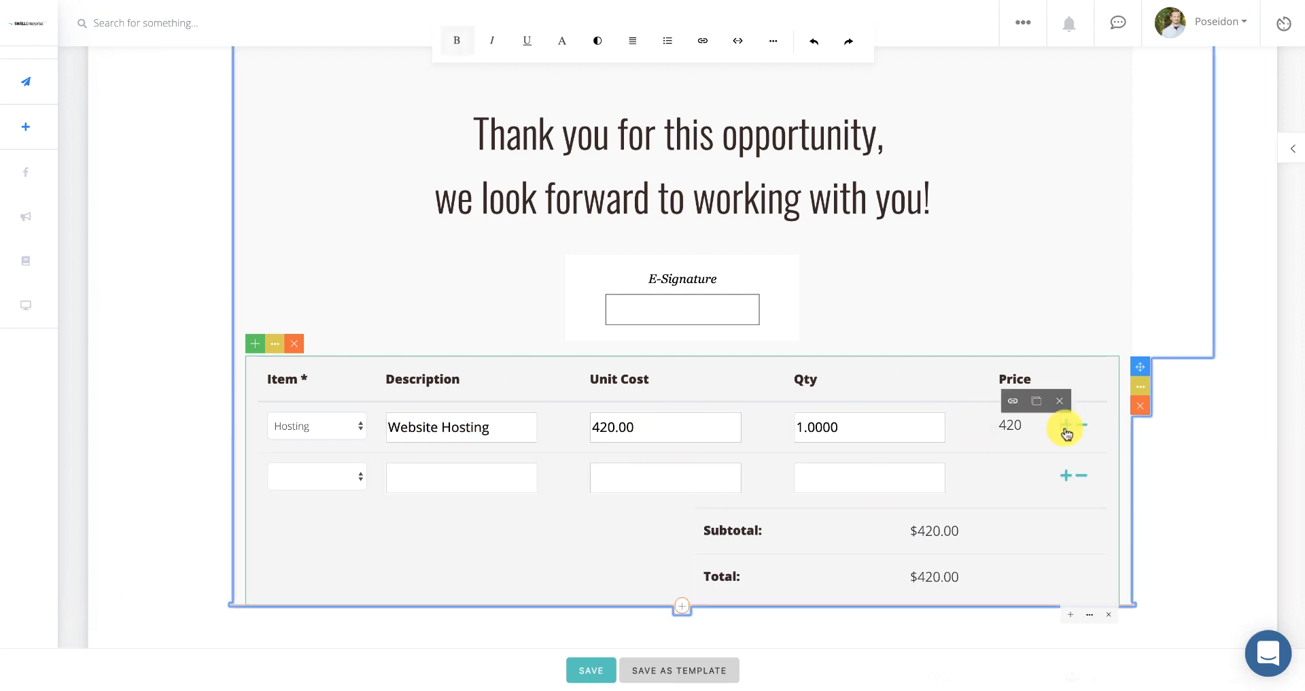
pyautogui.click(345, 477)
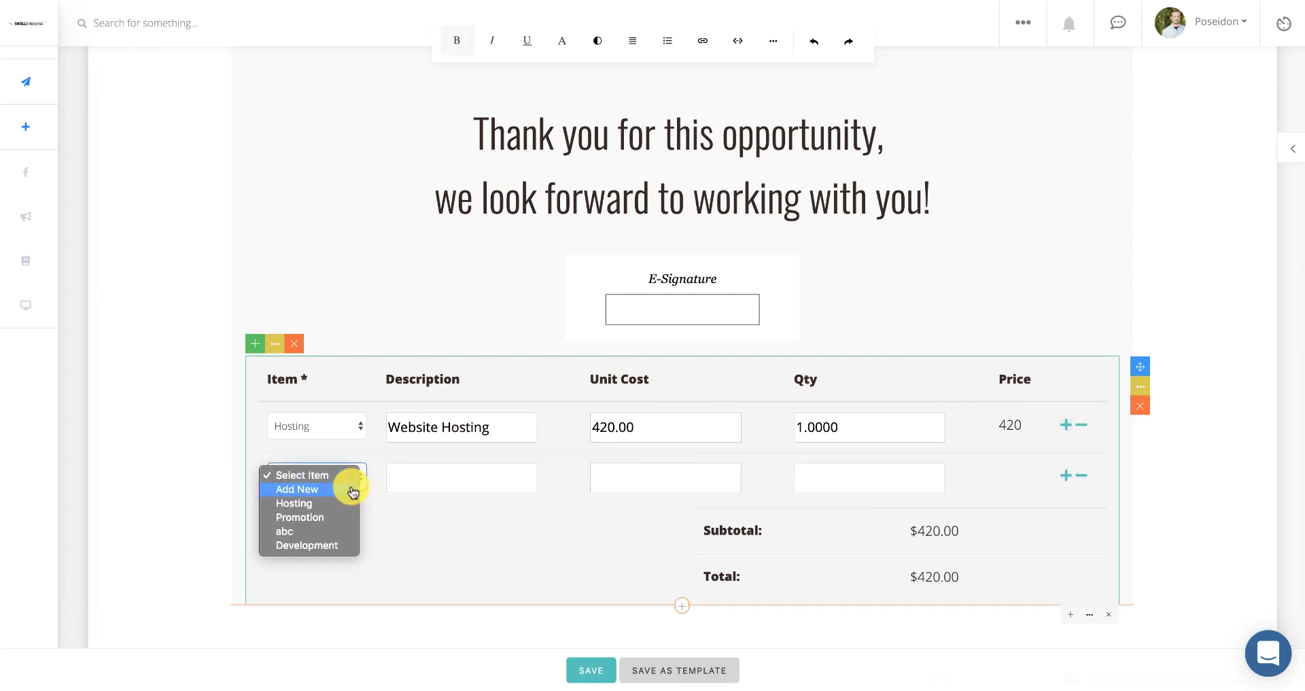
pyautogui.click(333, 518)
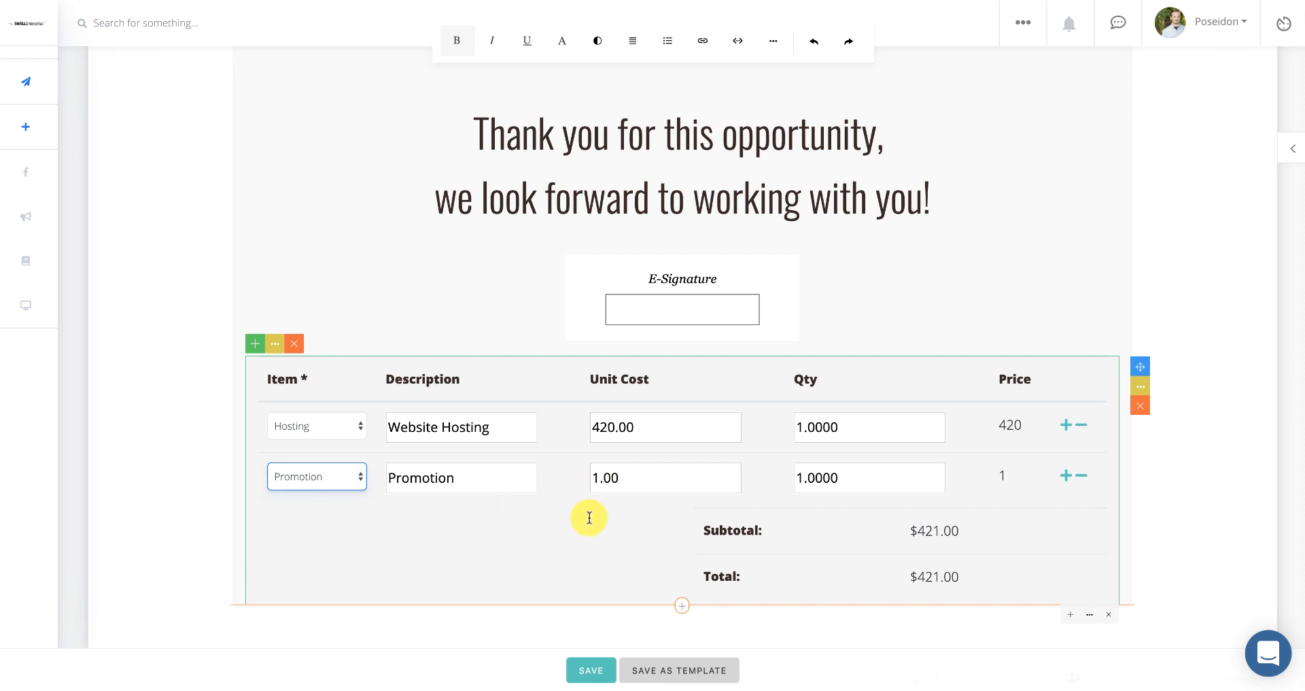
pyautogui.scroll(1, 586, 516)
pyautogui.scroll(-3, 586, 516)
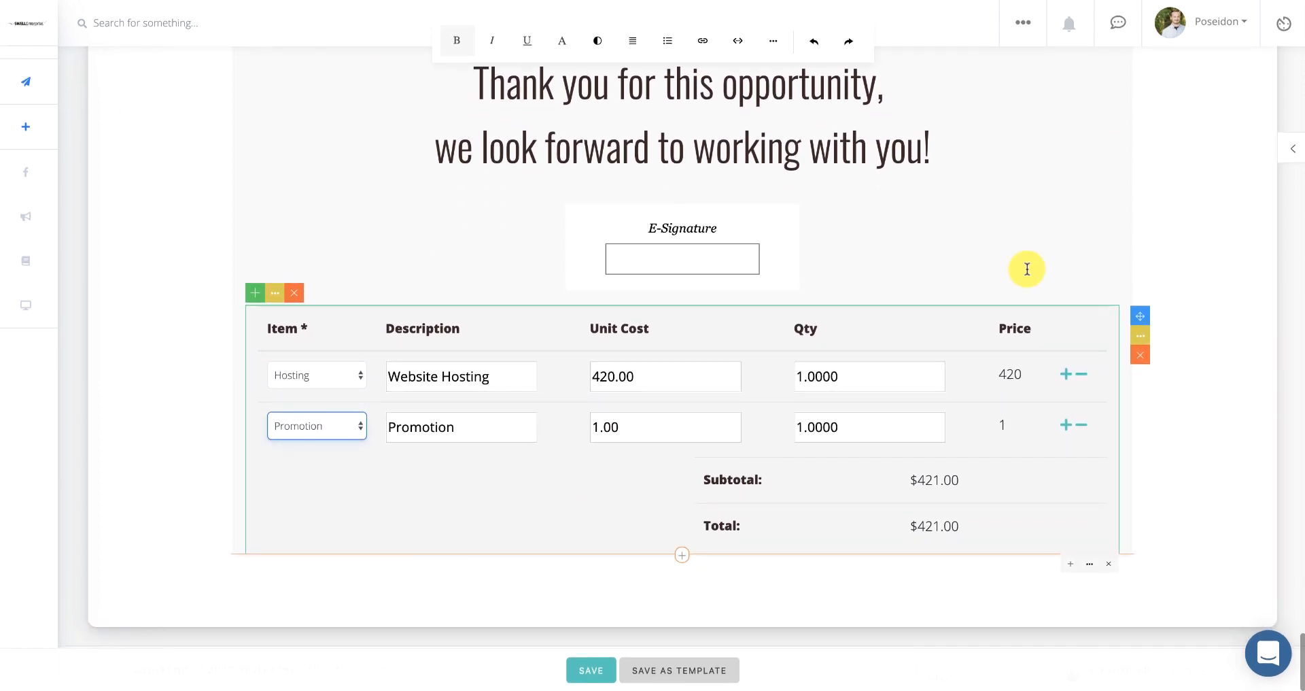
# Look back through the proposal's payment terms, audience charts and Your Investment options, ending at the proposal's title fields.
pyautogui.scroll(15, 1027, 268)
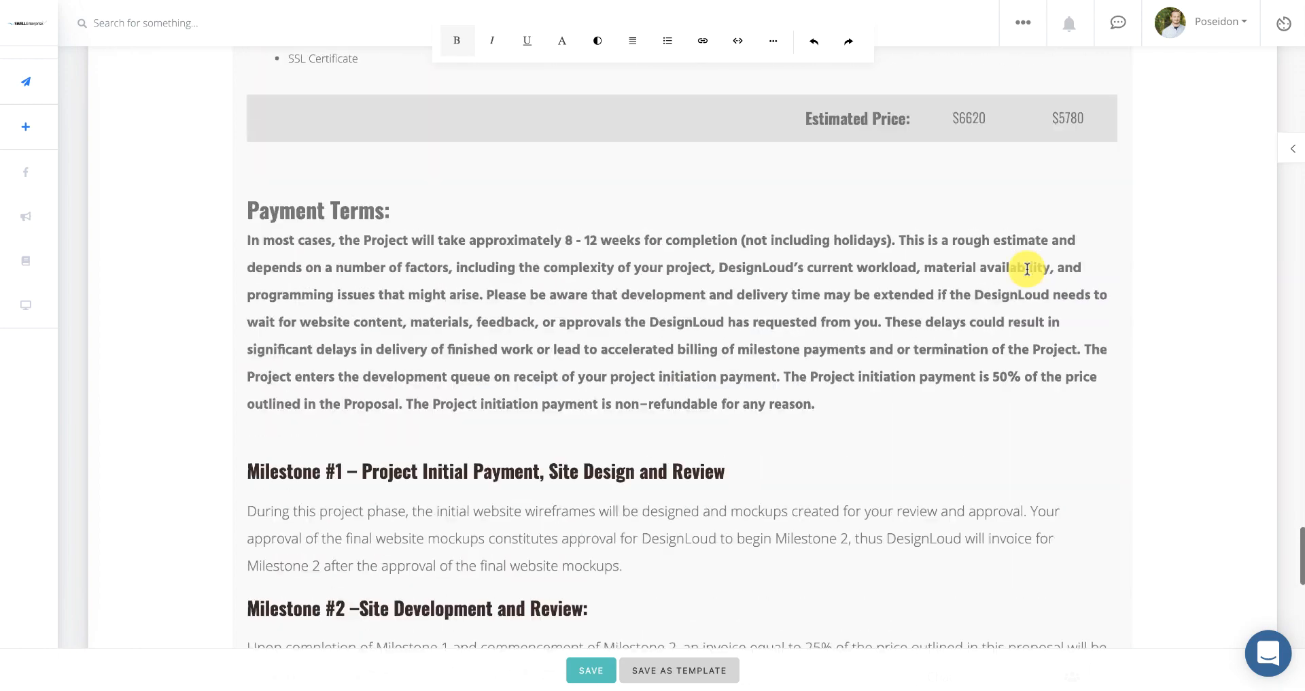
pyautogui.scroll(20, 1027, 268)
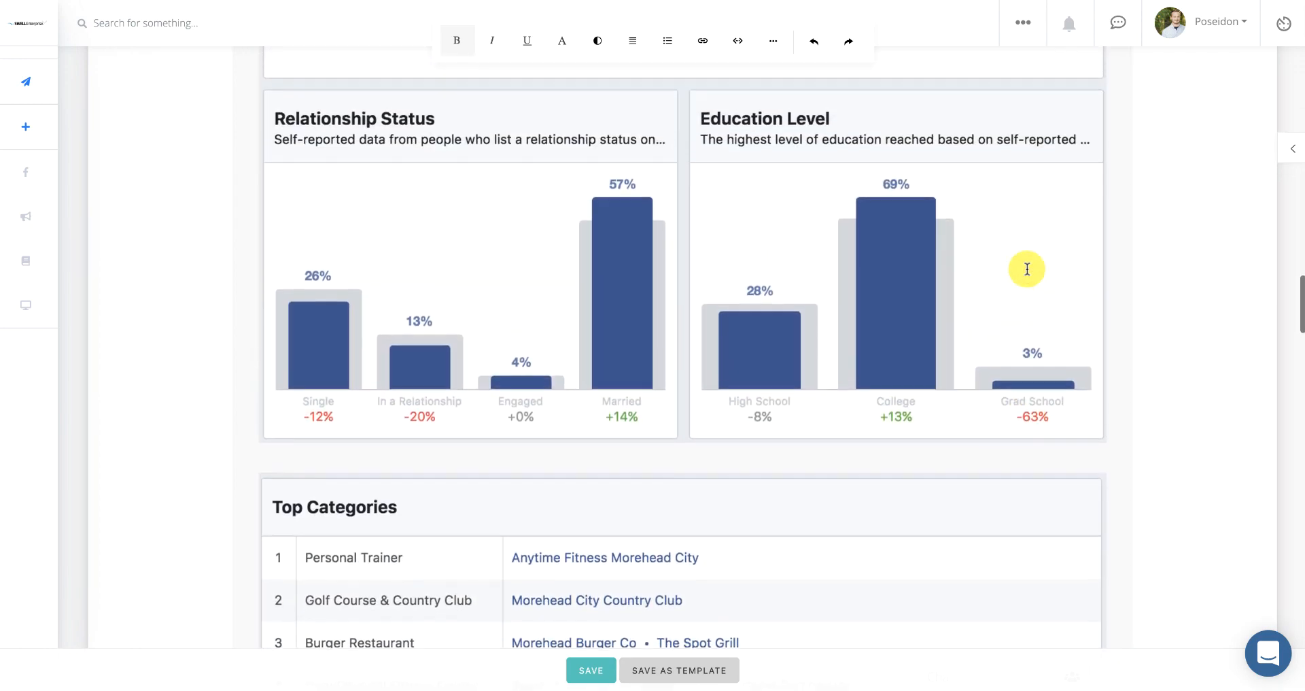
pyautogui.scroll(8, 1028, 269)
pyautogui.scroll(-12, 1028, 268)
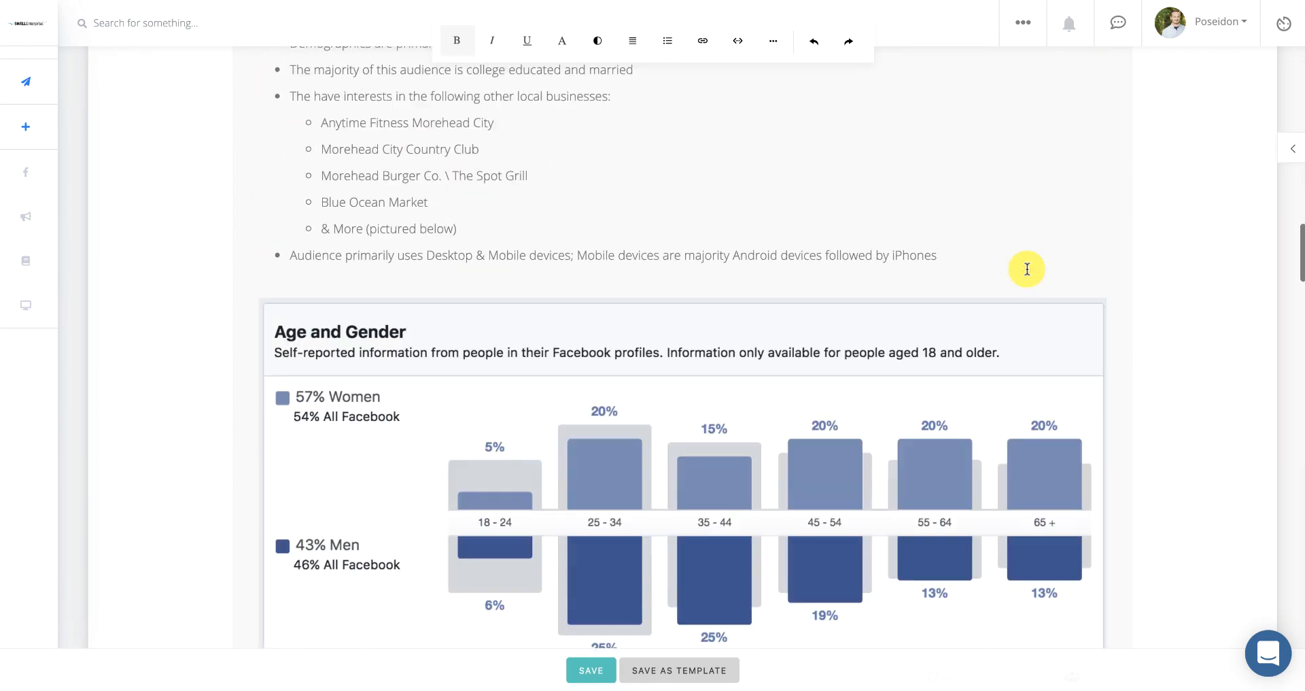
pyautogui.scroll(-15, 1027, 268)
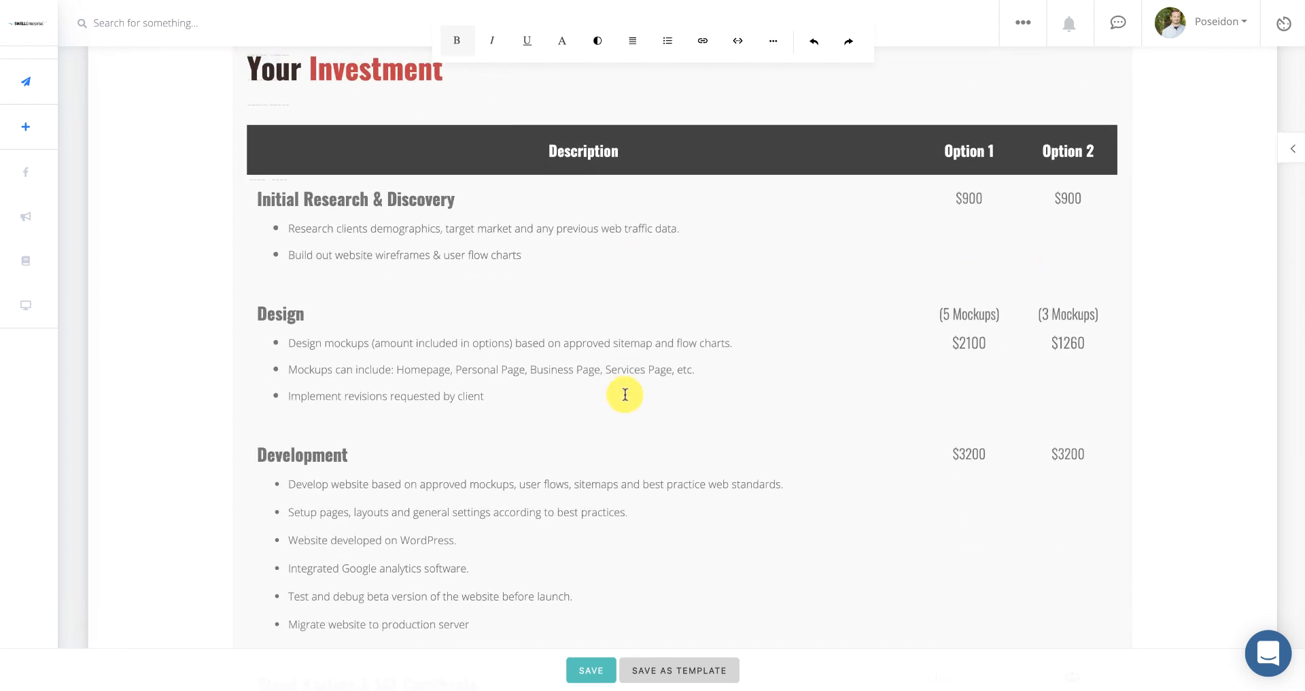
pyautogui.scroll(-2, 625, 408)
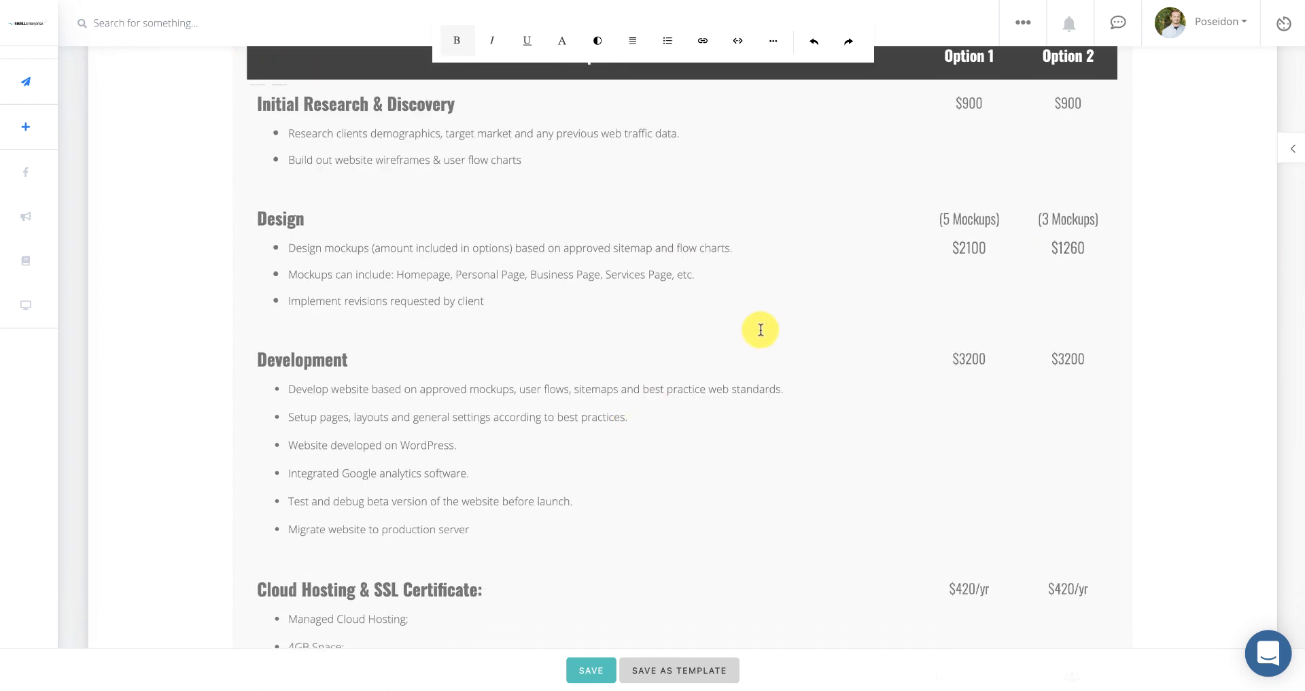
pyautogui.scroll(-2, 761, 330)
pyautogui.scroll(3, 760, 329)
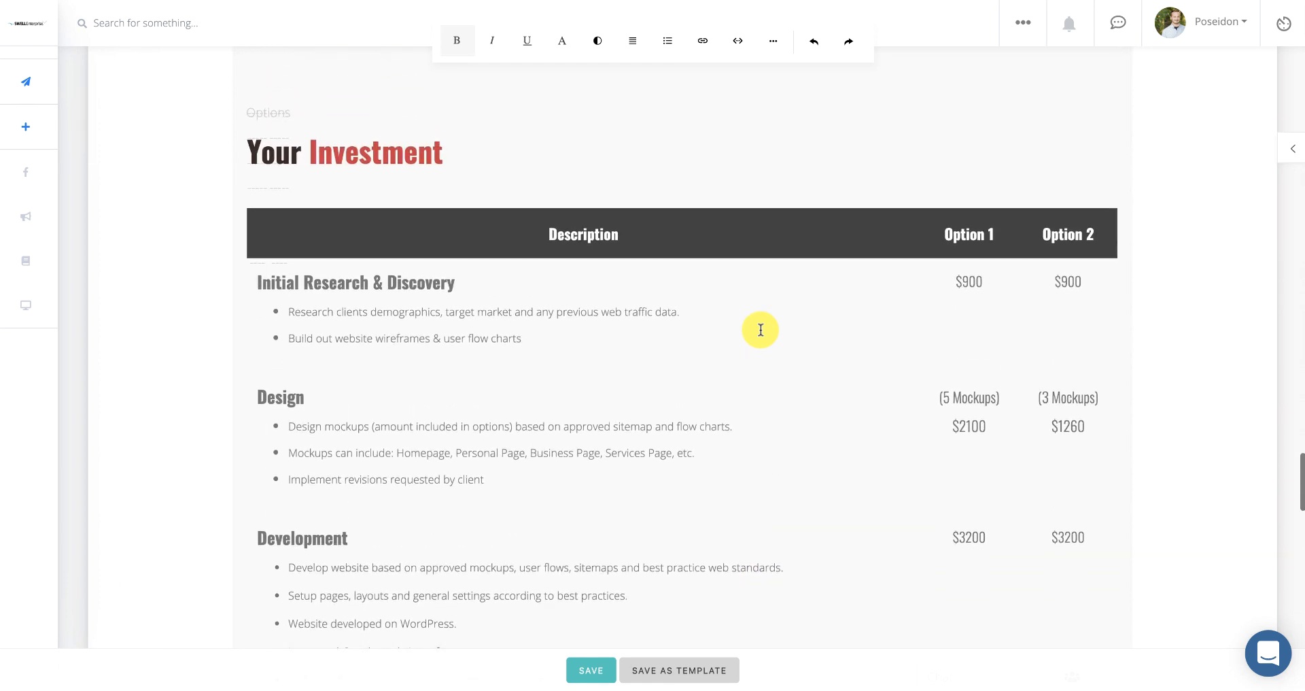
pyautogui.scroll(-1, 760, 330)
pyautogui.scroll(1, 761, 329)
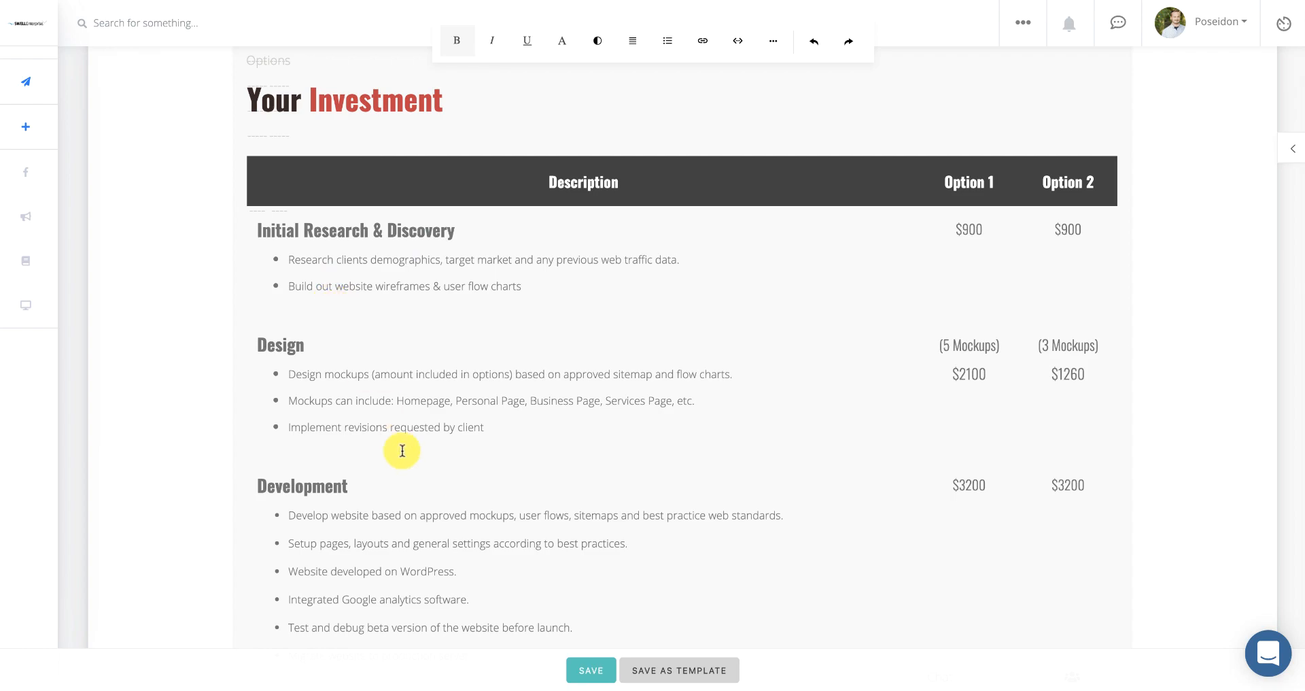
pyautogui.scroll(-20, 859, 461)
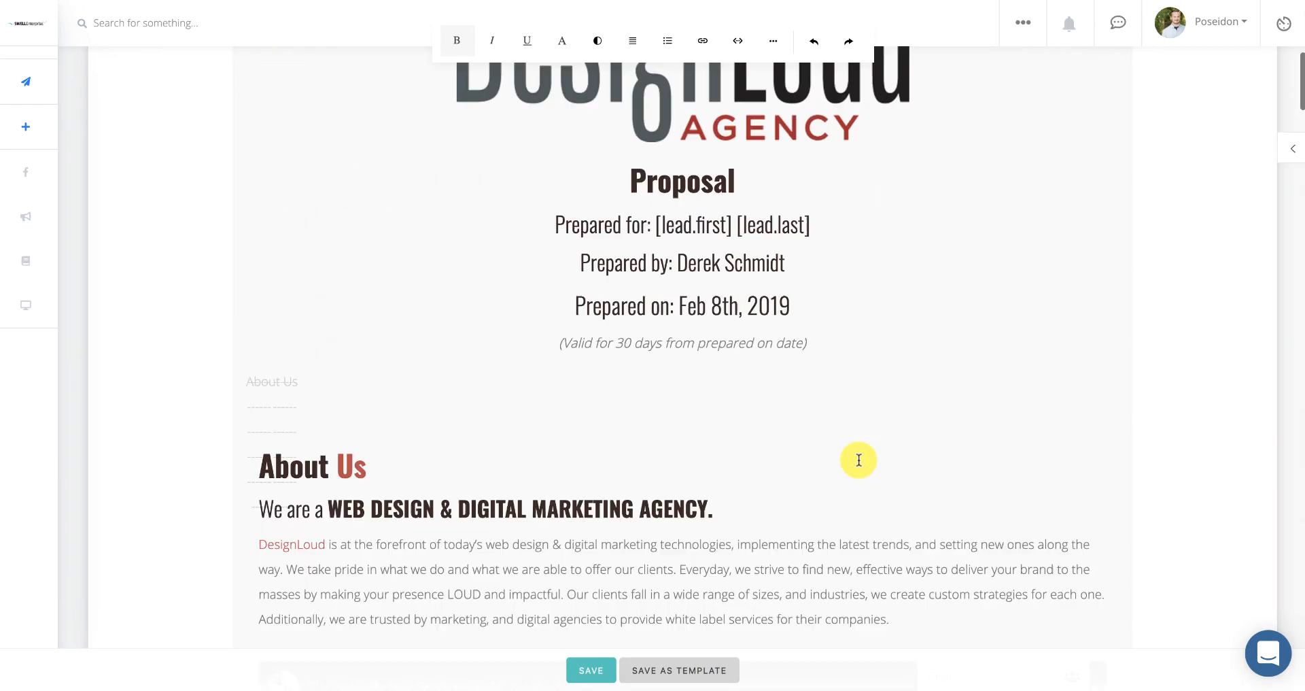
pyautogui.scroll(10, 858, 461)
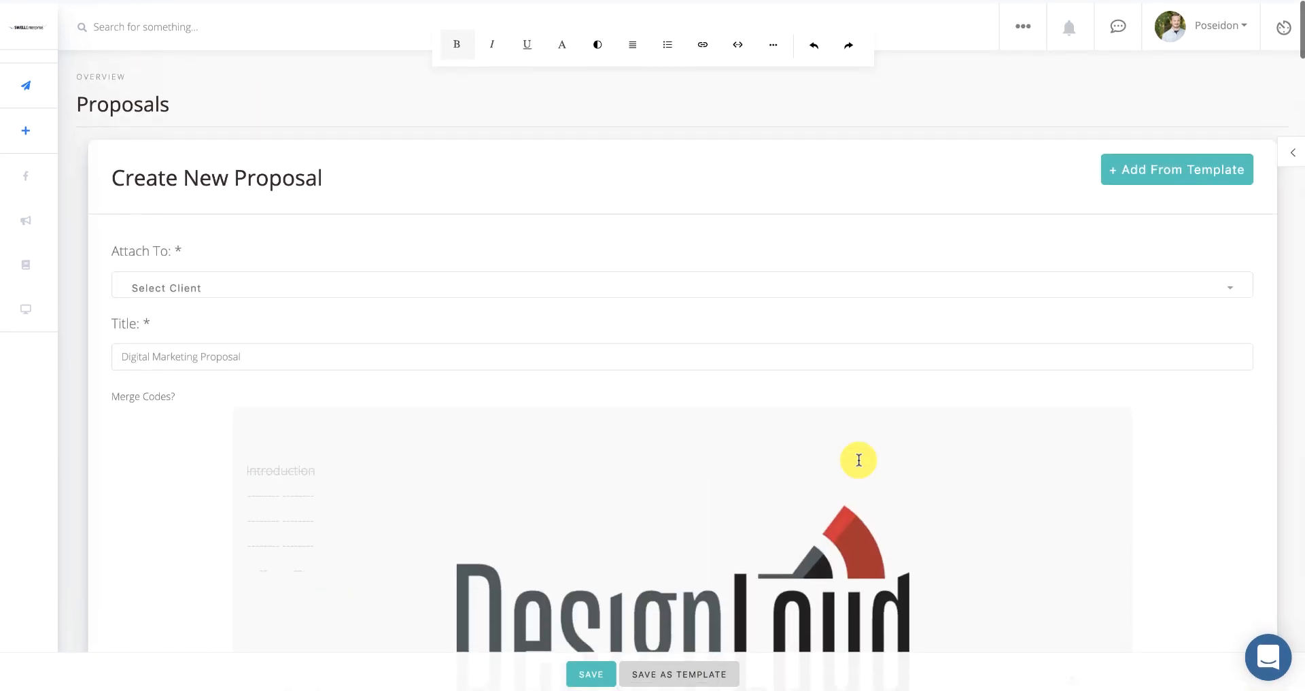
# Check the available proposal templates and close the template chooser without loading one.
pyautogui.click(1211, 167)
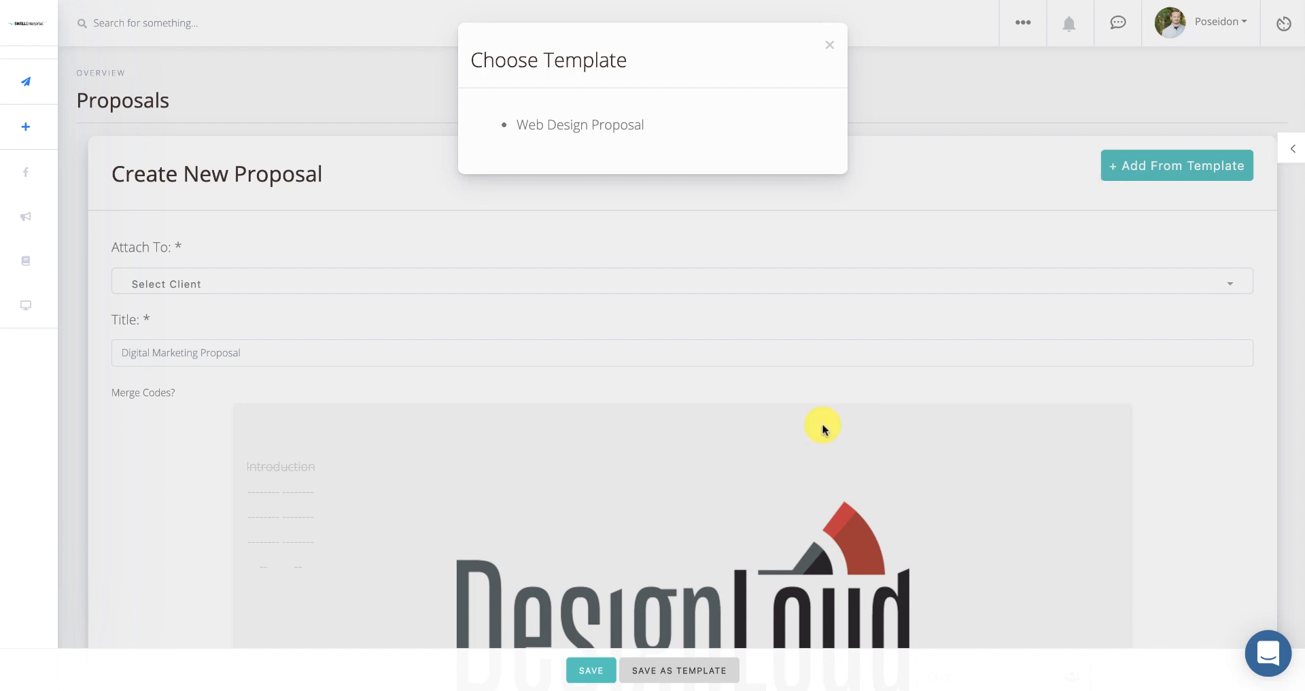
pyautogui.click(828, 47)
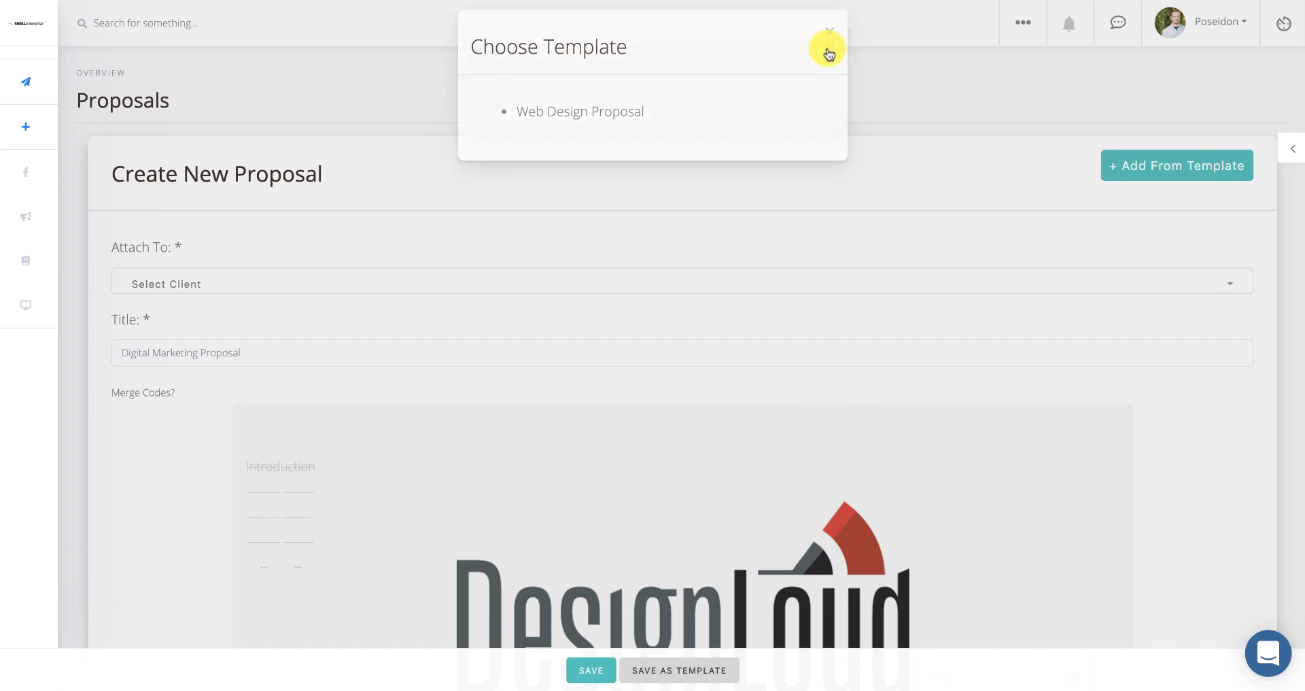
pyautogui.scroll(-1, 807, 236)
pyautogui.scroll(-3, 807, 236)
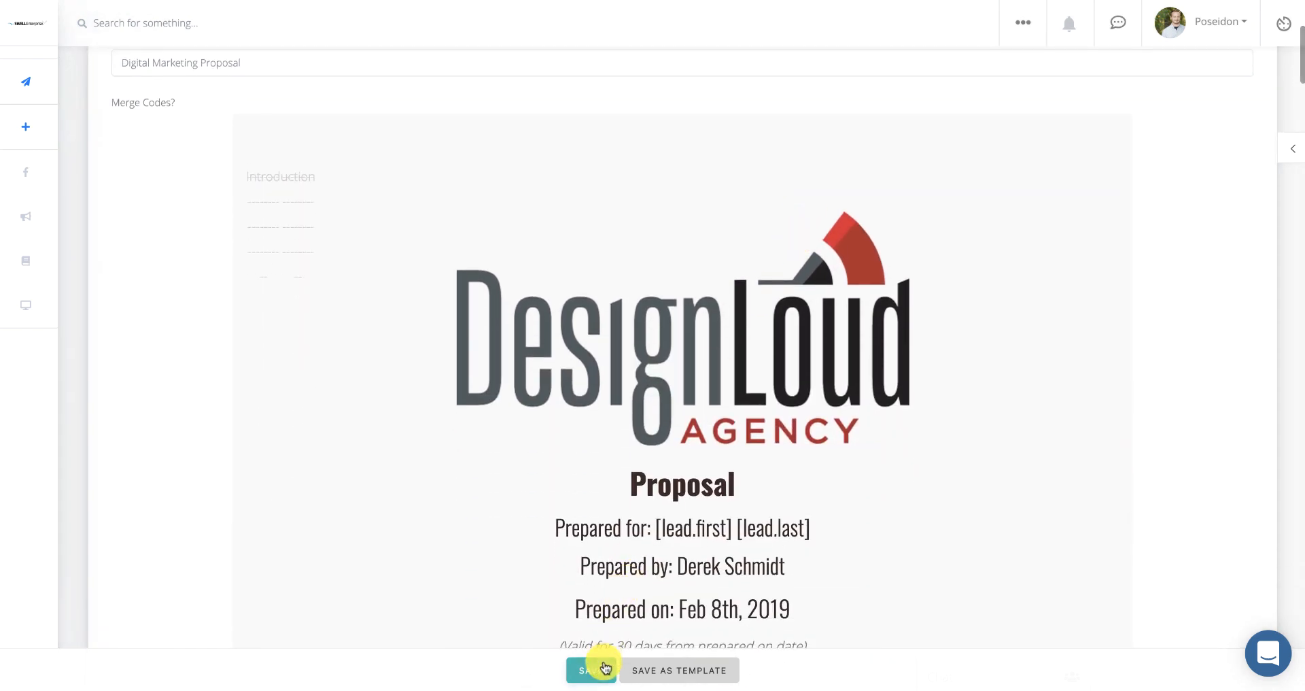
# Check the clients offered for attaching the proposal and close the list without choosing one.
pyautogui.scroll(4, 621, 602)
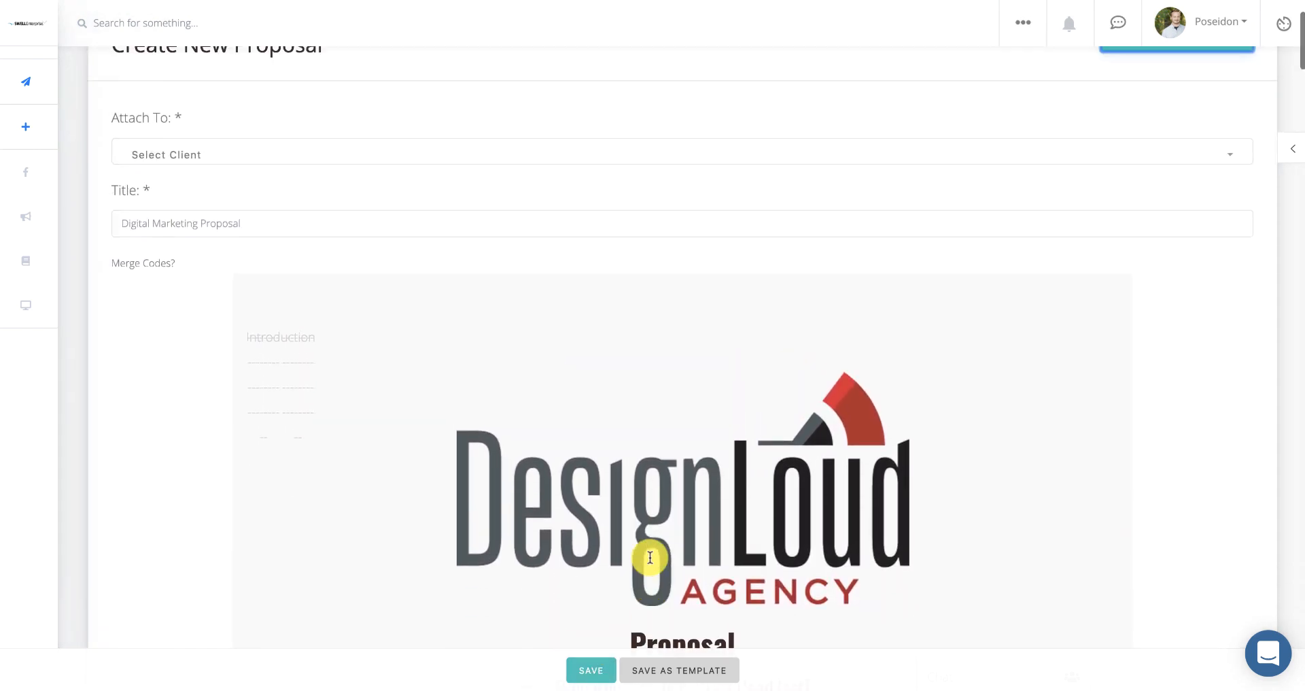
pyautogui.click(469, 272)
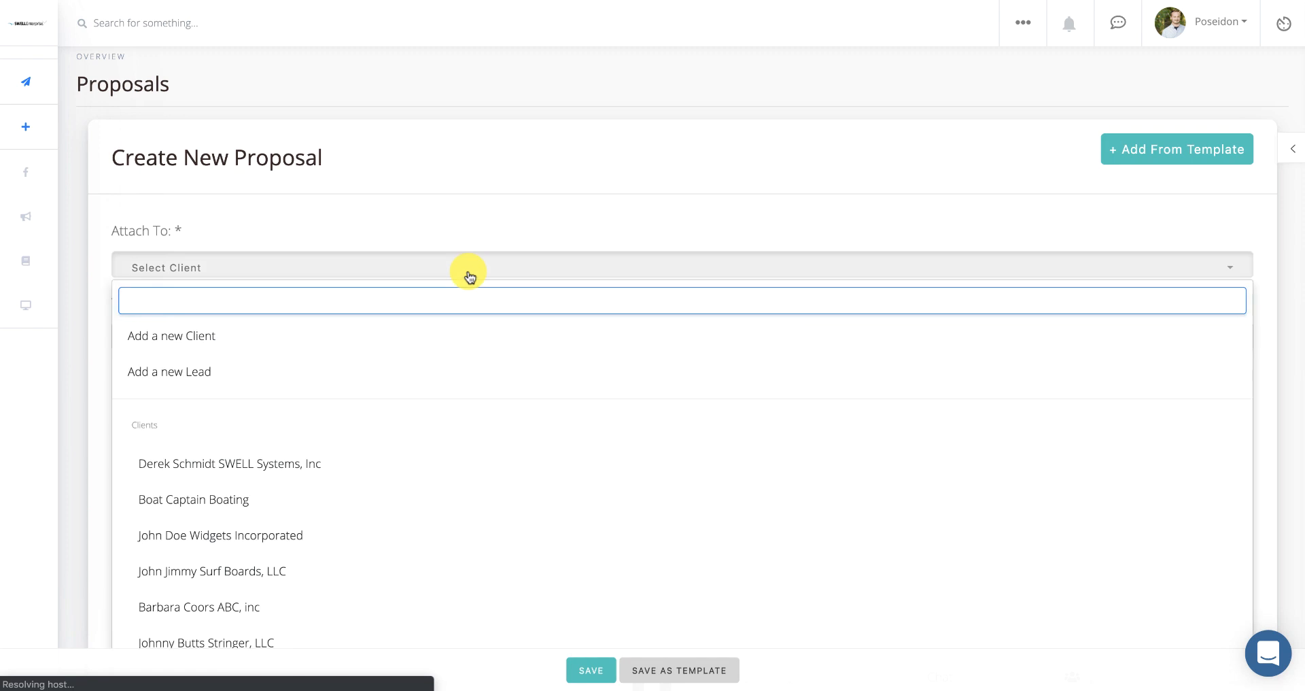
pyautogui.click(518, 219)
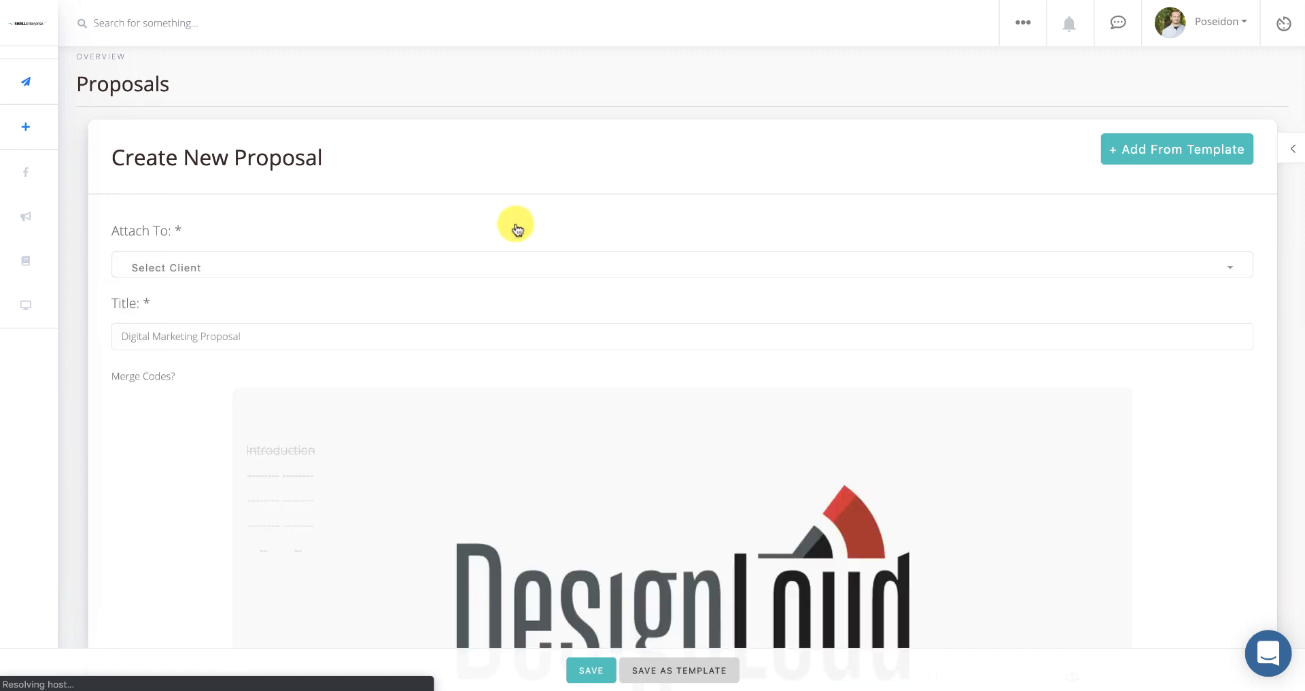
pyautogui.scroll(-2, 370, 399)
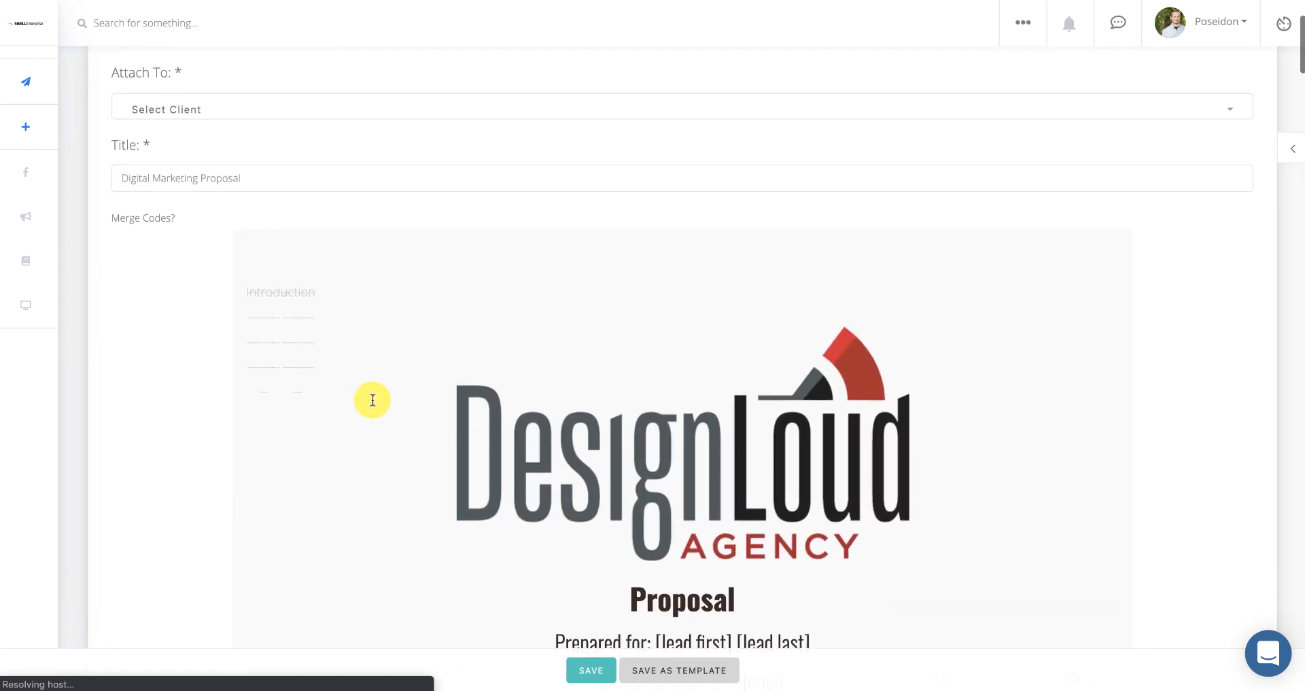
pyautogui.scroll(2, 370, 399)
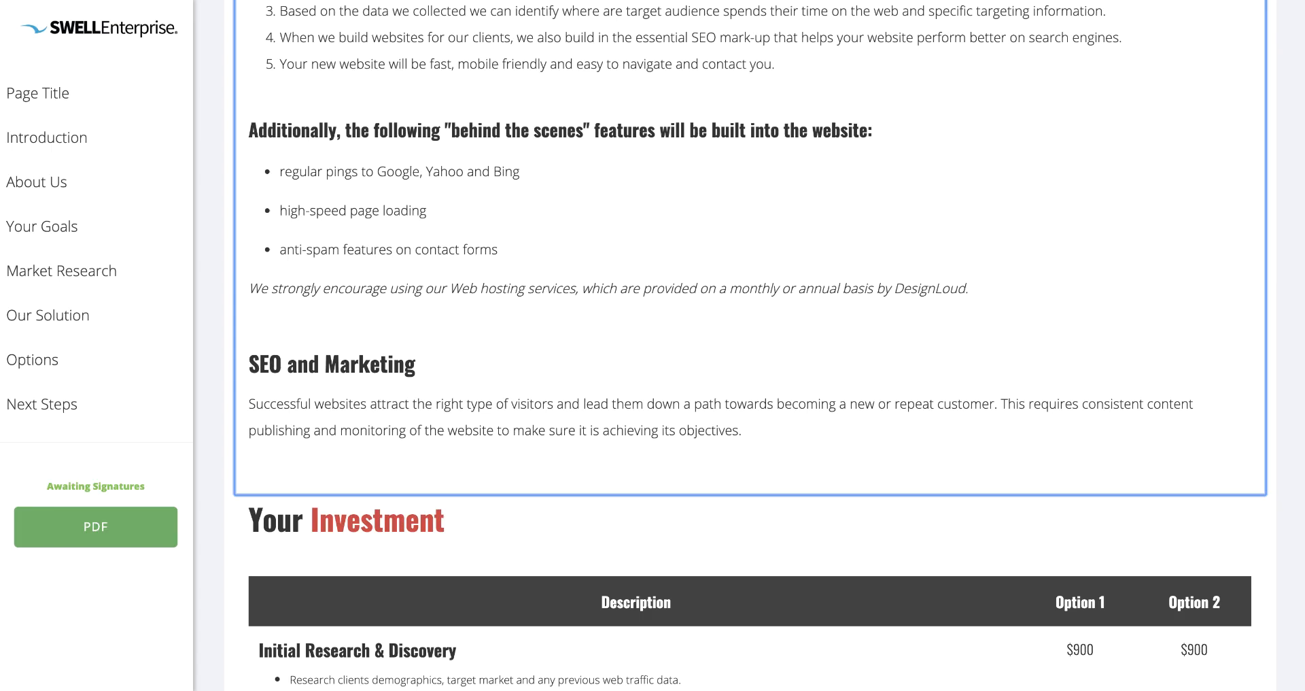
# Look through the client-facing proposal's market research tables and device usage charts.
pyautogui.scroll(20, 292, 158)
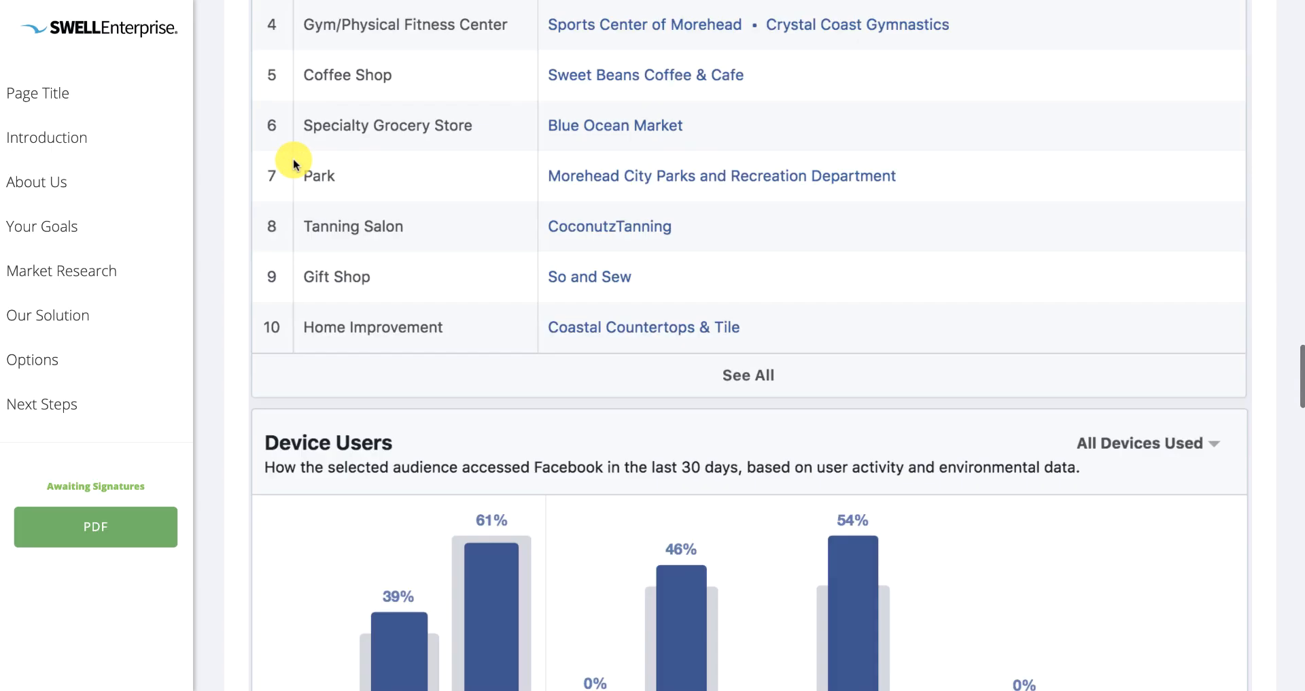
pyautogui.scroll(-13, 346, 320)
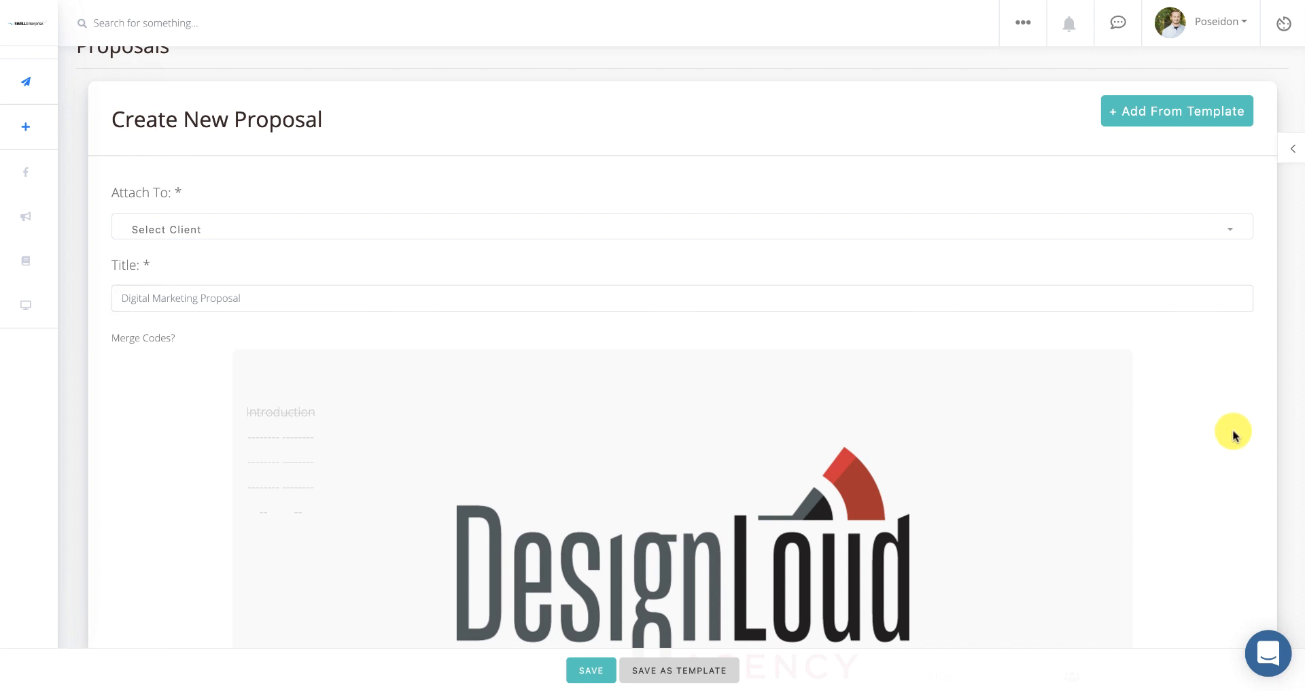
# Open the support chat from the Create New Proposal page.
pyautogui.click(1269, 651)
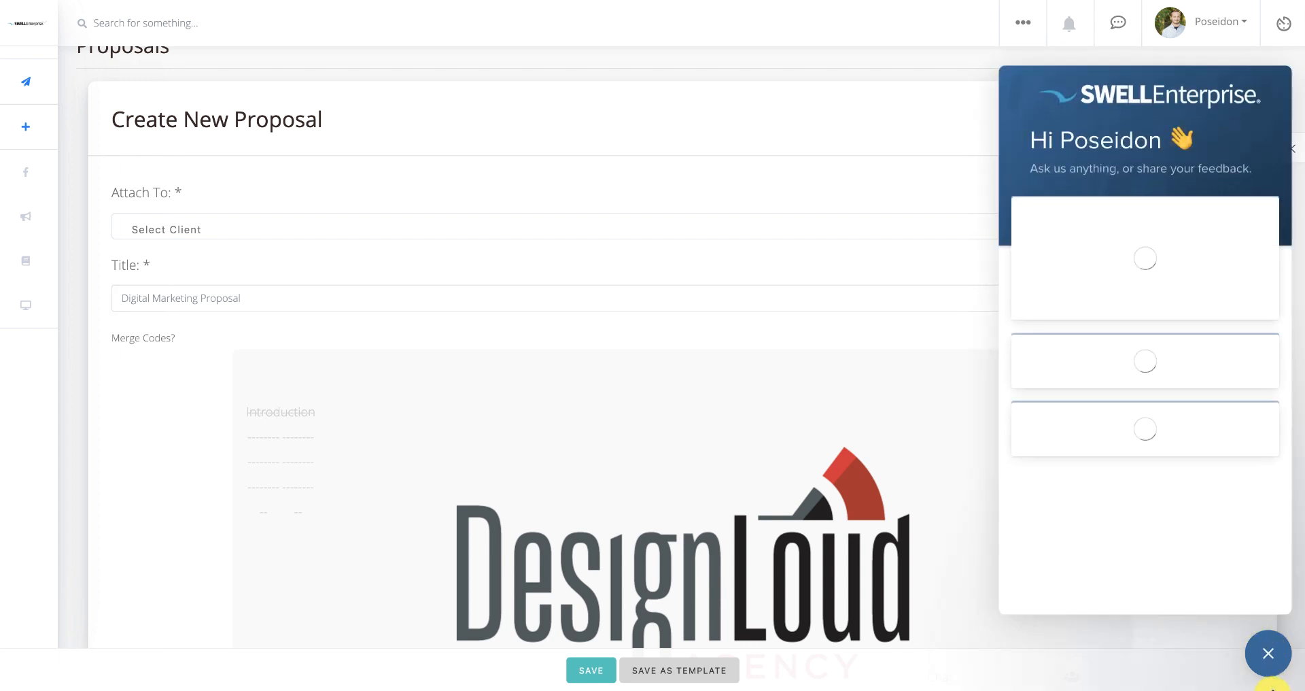